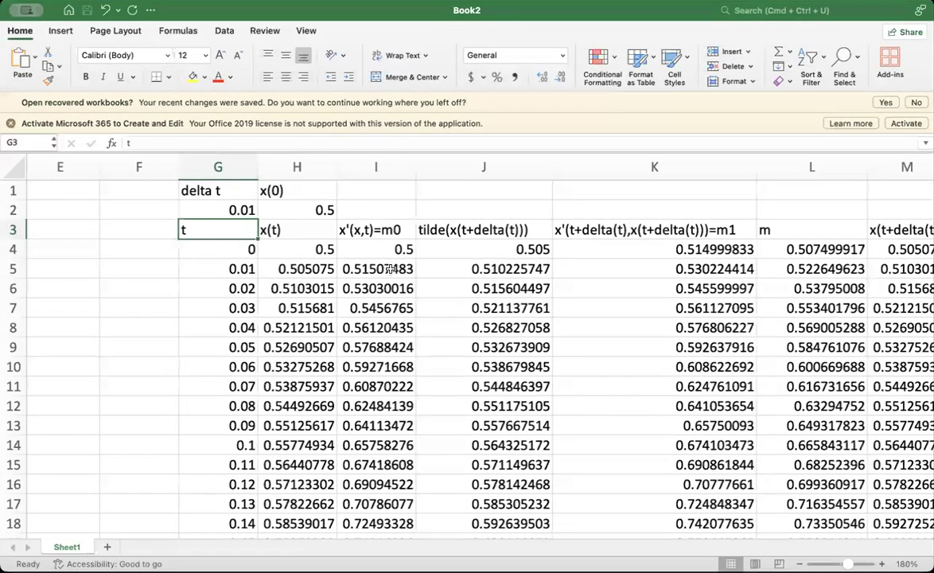
- Examine the existing table's delta t and x(0) inputs and its column headings in row 3, from t through m
scroll(390, 269, "down", 1)
scroll(390, 268, "right", 2)
scroll(391, 268, "up", 1)
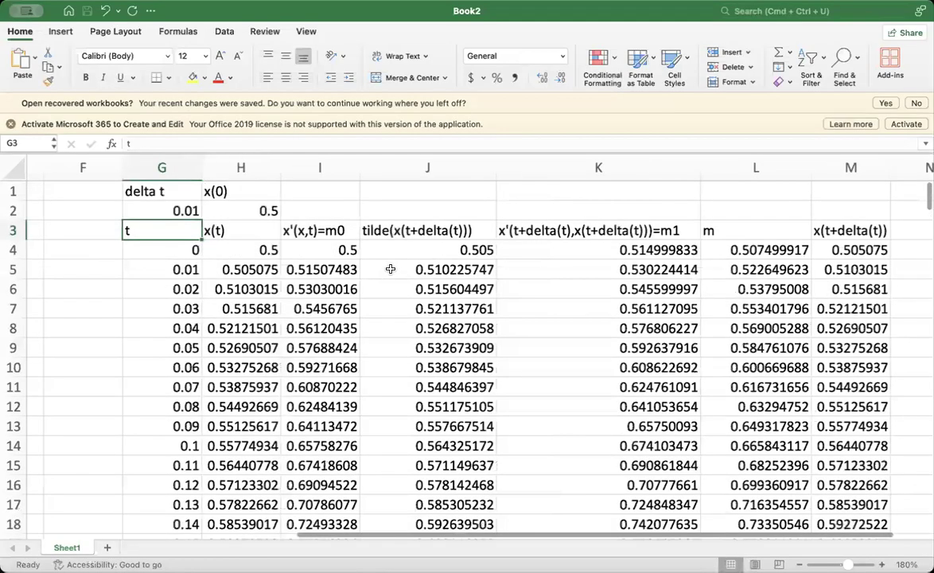
scroll(391, 269, "right", 1)
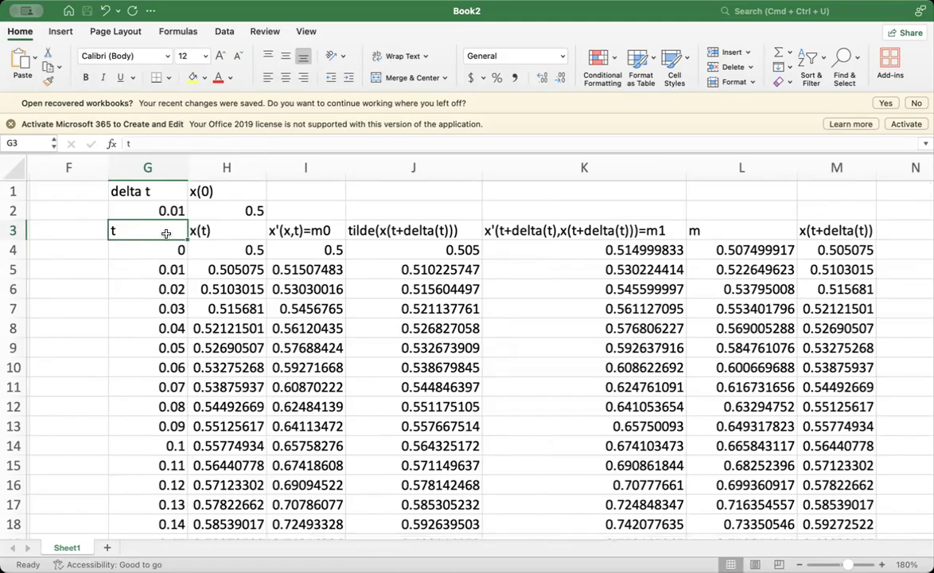
left_click(163, 212)
left_click(171, 232)
left_click(225, 212)
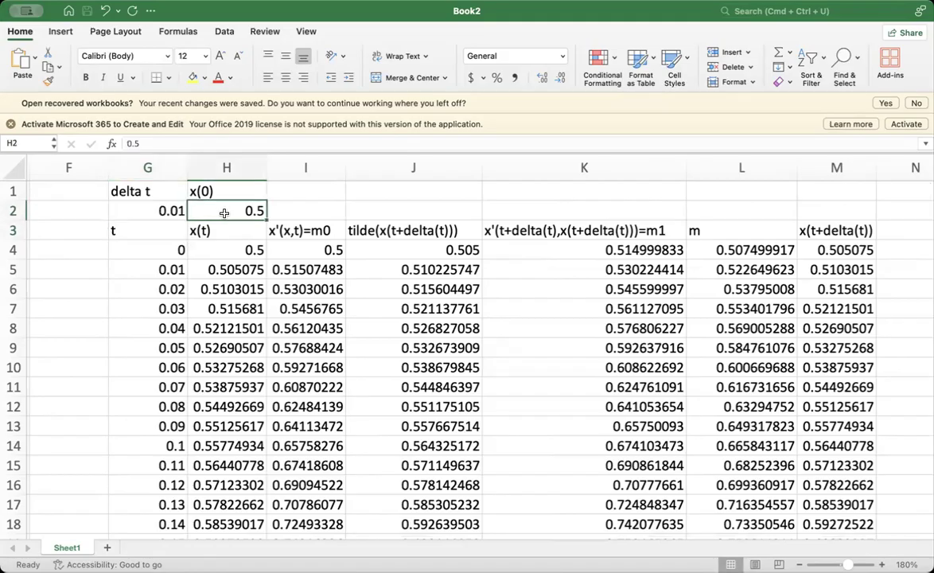
left_click(206, 231)
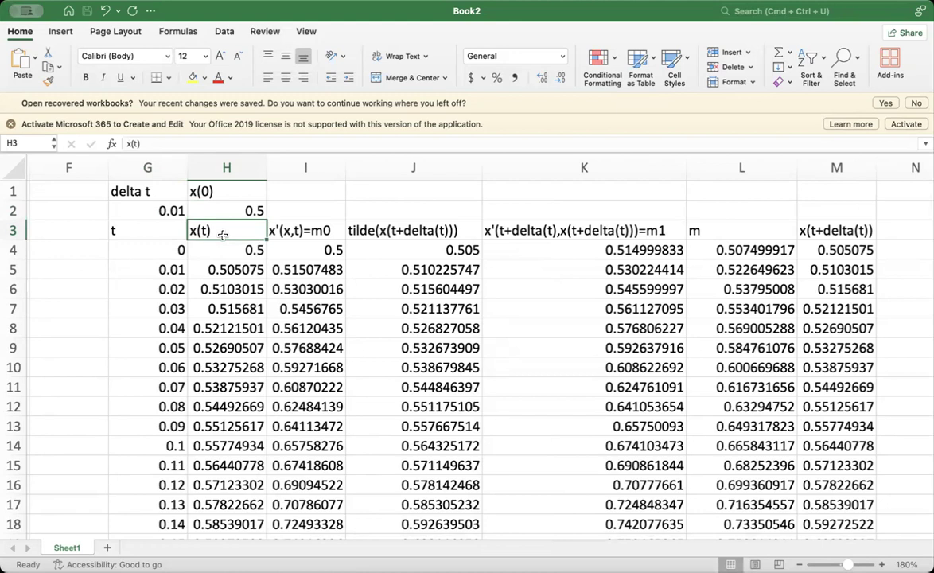
left_click(324, 229)
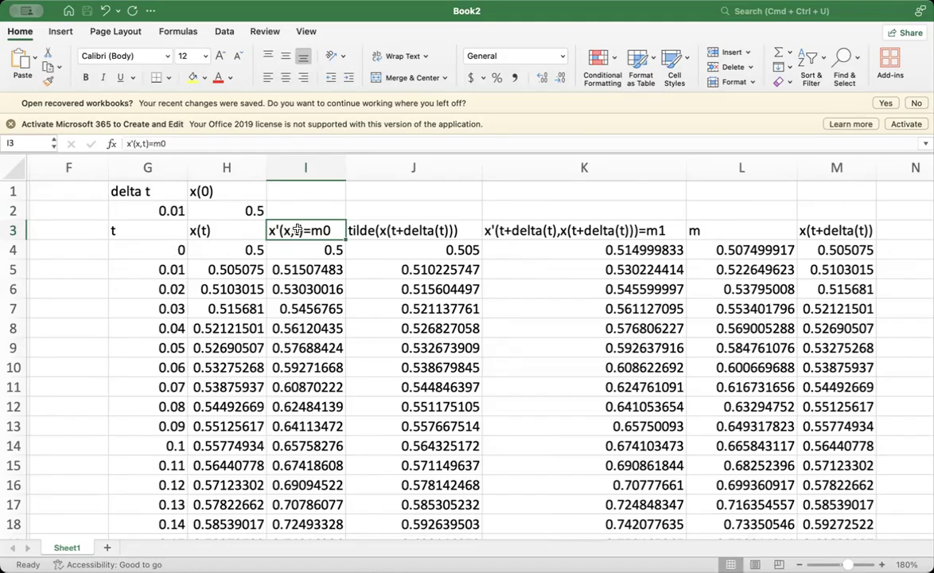
left_click(378, 230)
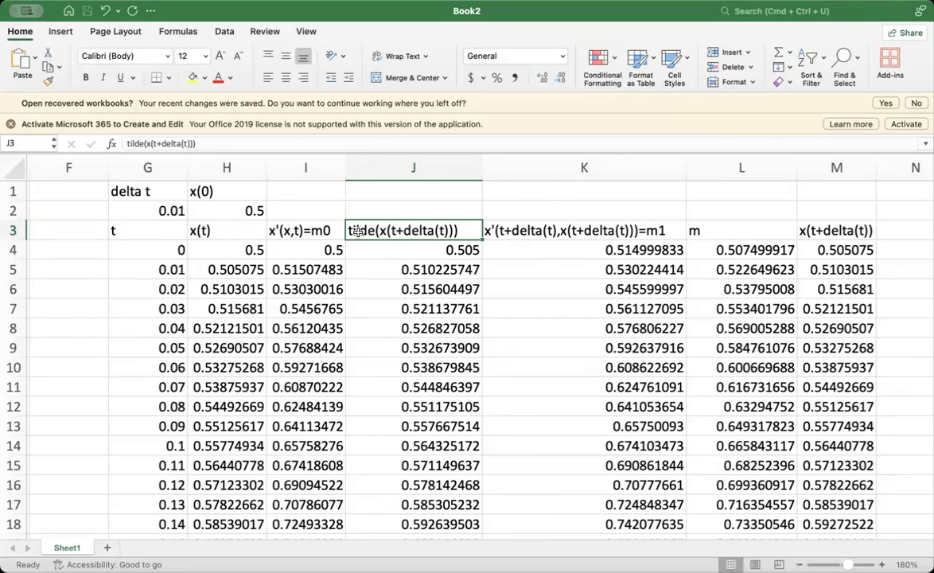
left_click(505, 230)
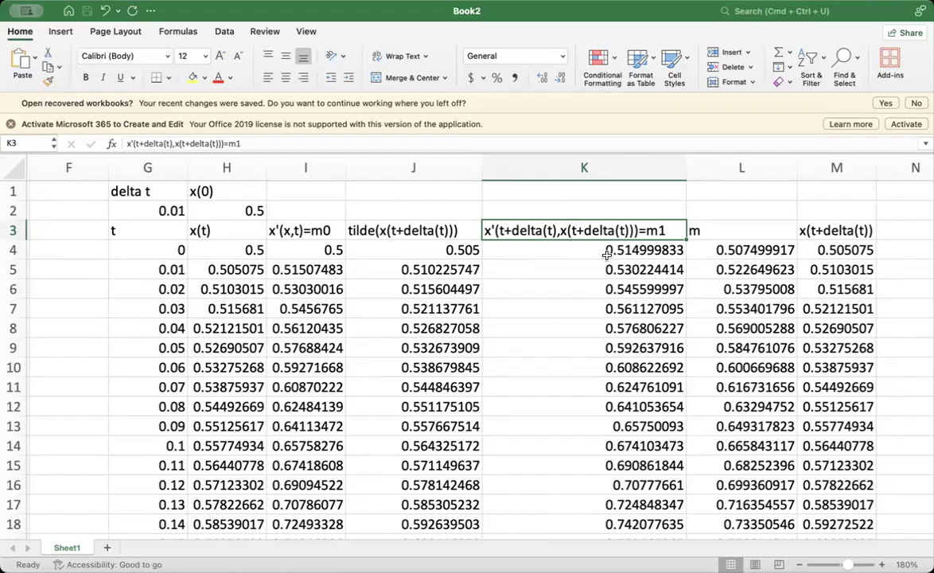
left_click(709, 231)
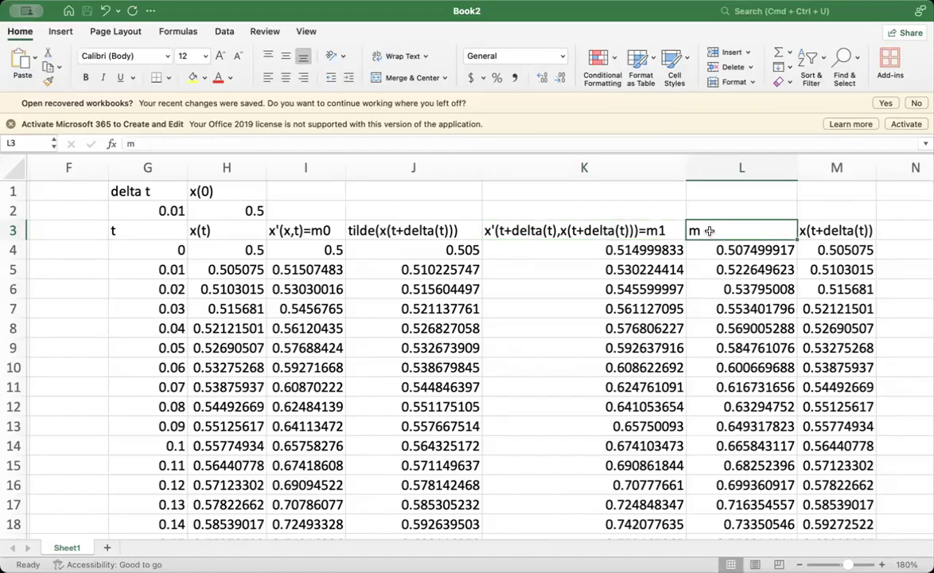
- Inspect the row 4 formulas in the m and x(t+delta(t)) columns of the existing table
left_click(714, 248)
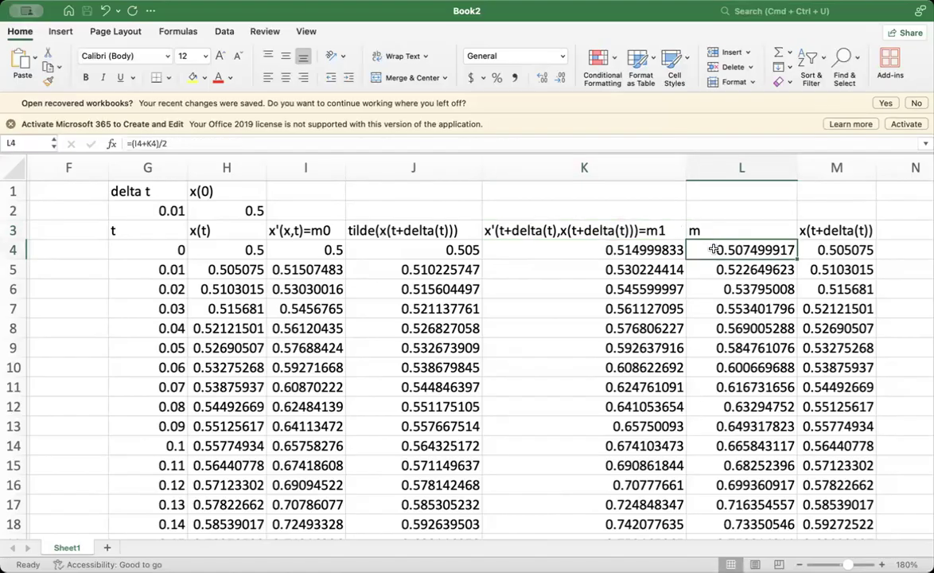
double_click(714, 247)
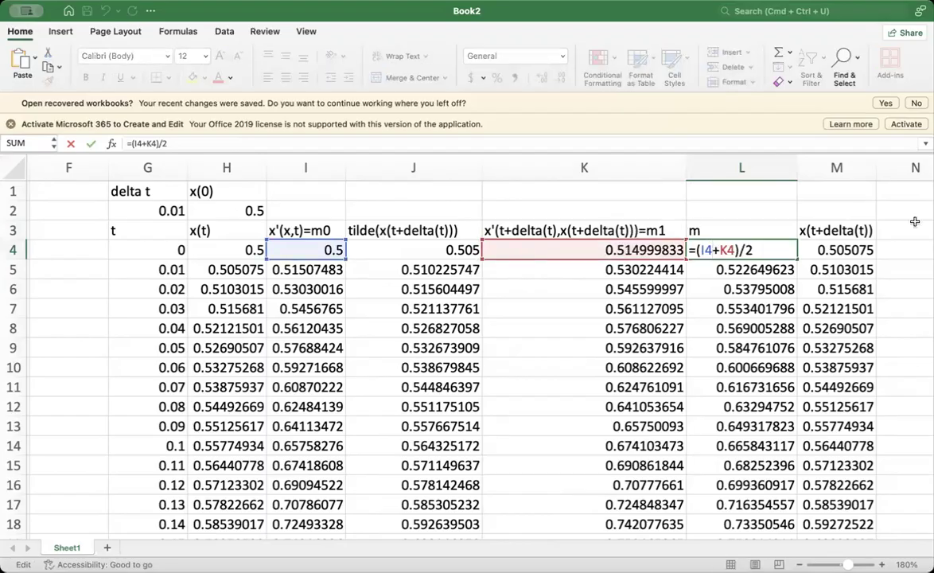
left_click(819, 231)
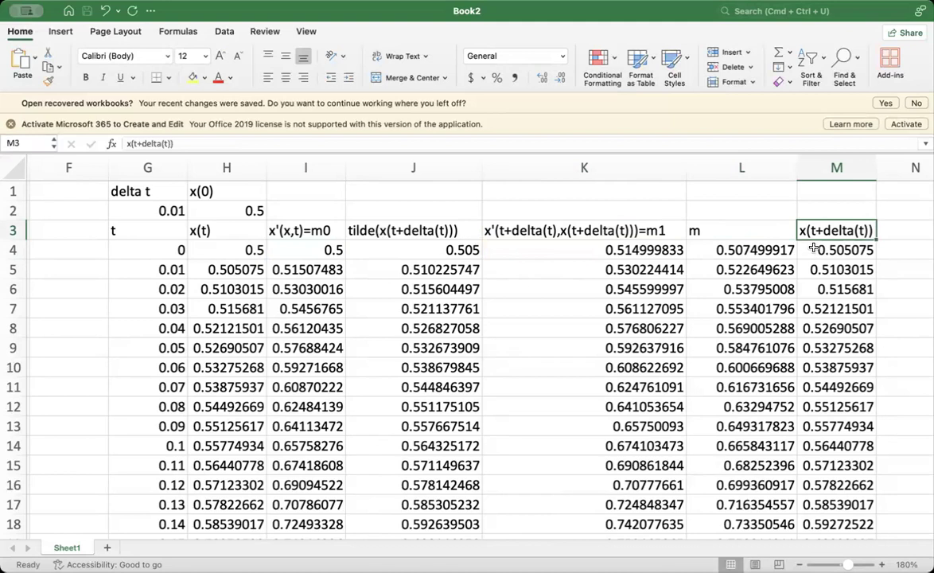
left_click(811, 250)
double_click(811, 250)
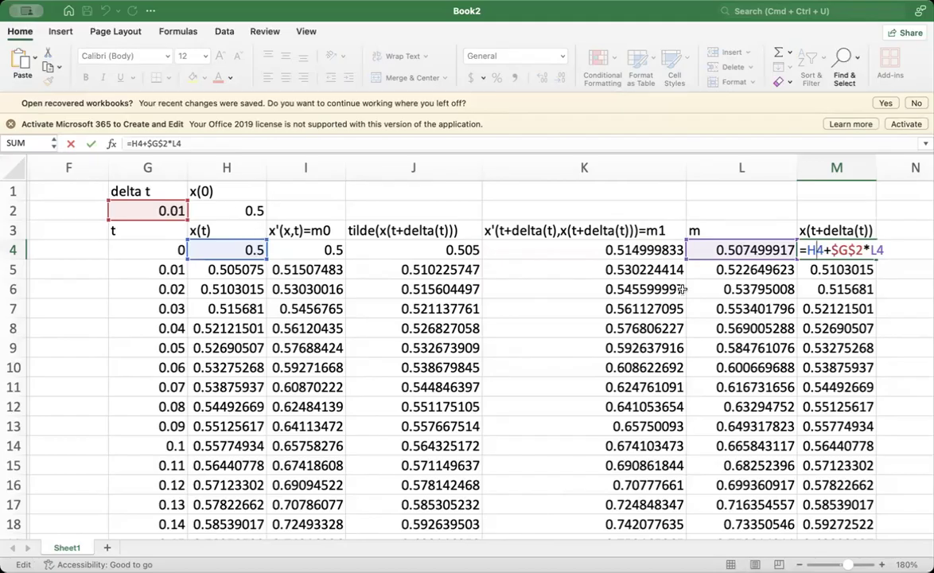
scroll(760, 248, "right", 2)
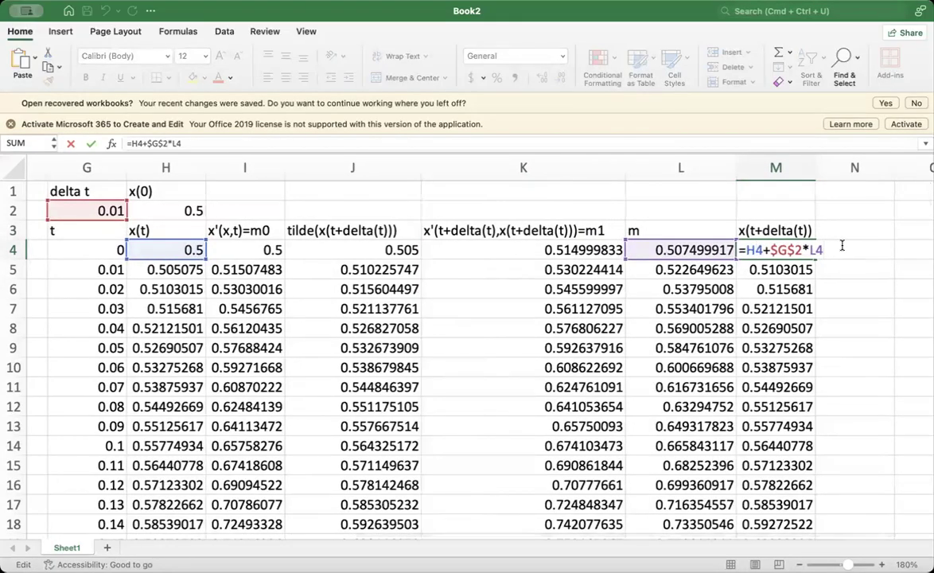
key("Return")
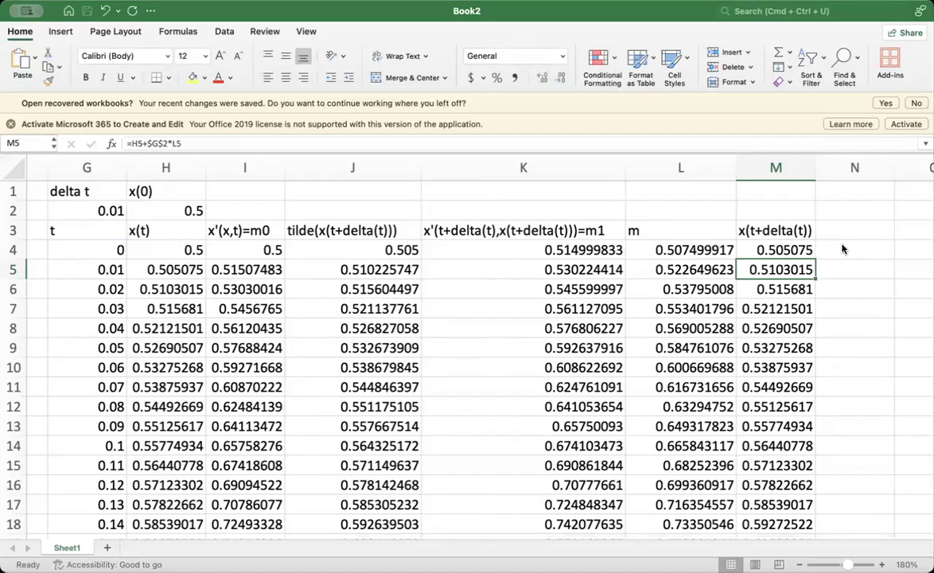
- Enter "delta t" in O1 with 0.5 below it, and "x(0)" in P1 with 1 below it
scroll(841, 249, "right", 5)
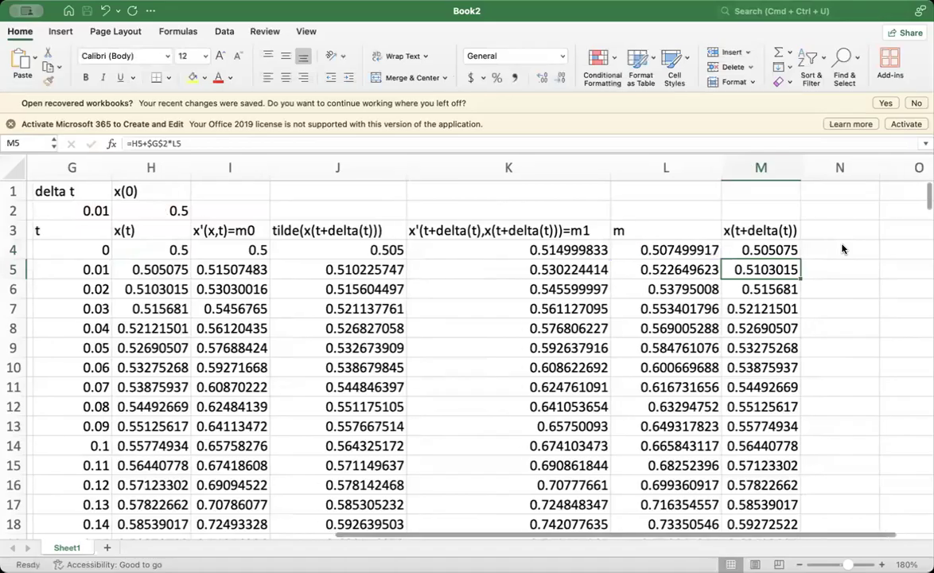
scroll(841, 249, "right", 3)
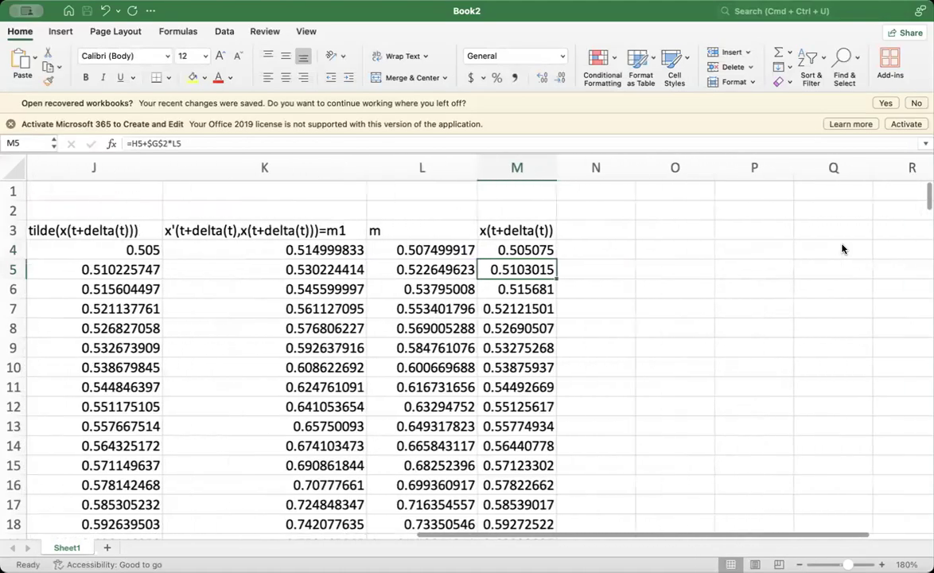
left_click(606, 196)
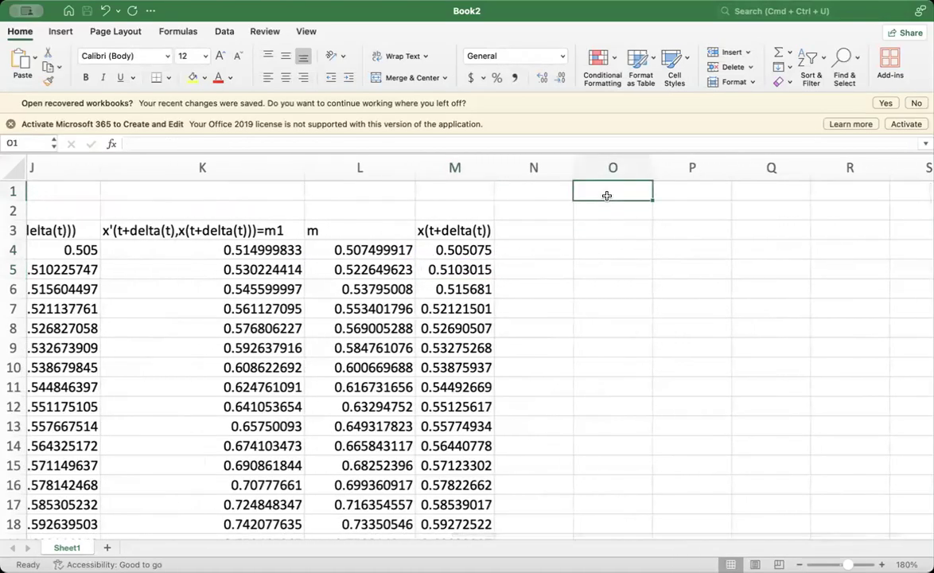
type("delta t")
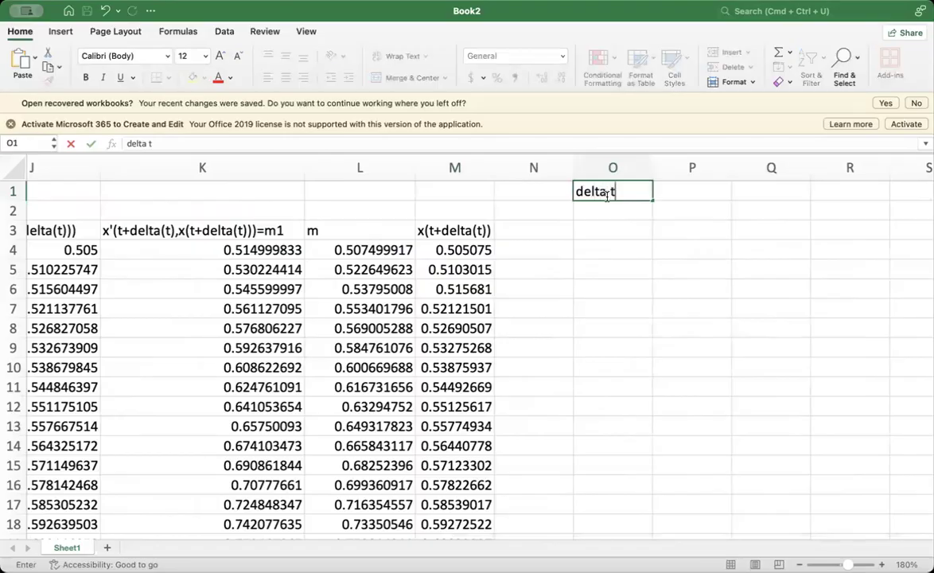
left_click(596, 215)
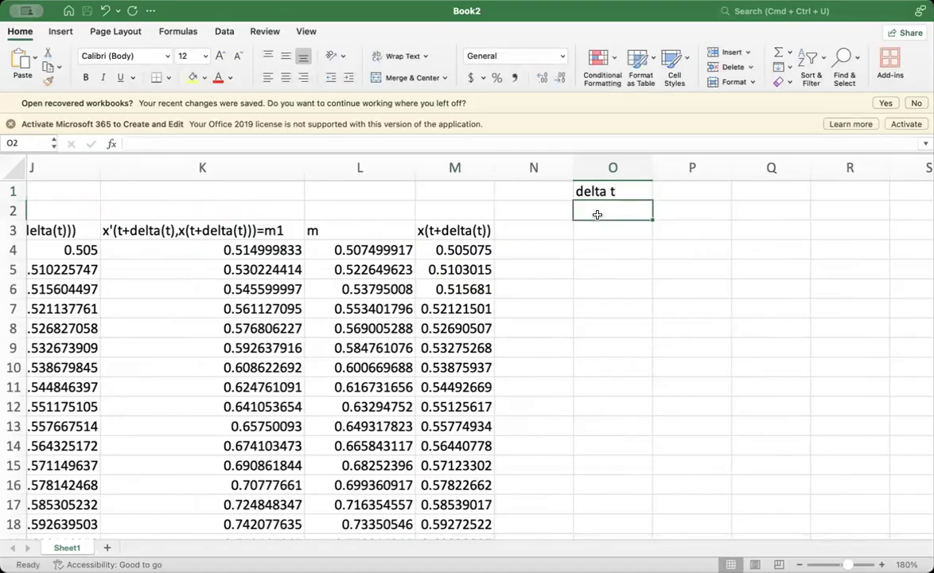
type(".5")
left_click(688, 192)
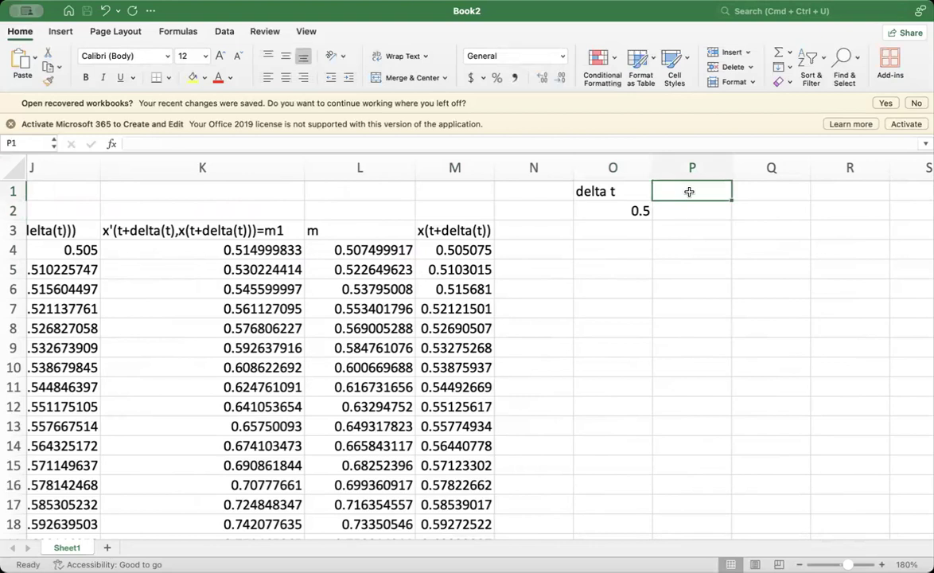
type("x(0)")
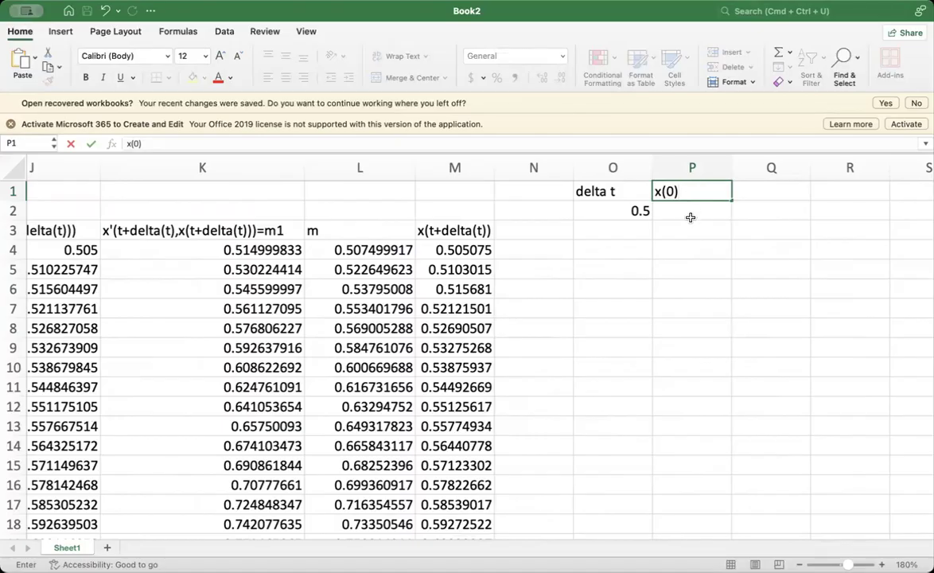
left_click(690, 216)
type("1")
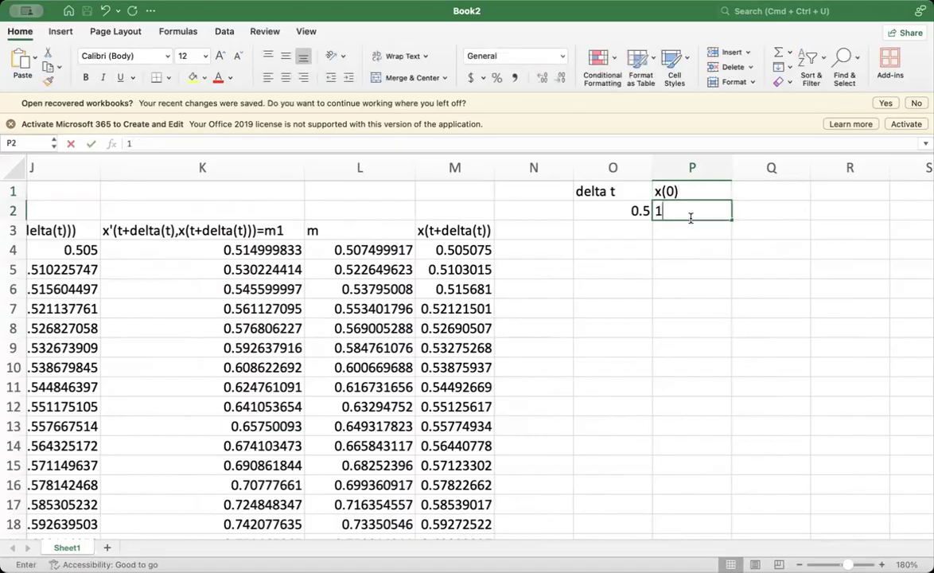
- Add the headings "t" in O3 and "x(t)" in P3, with starting values 0 and 1 in row 4
left_click(625, 230)
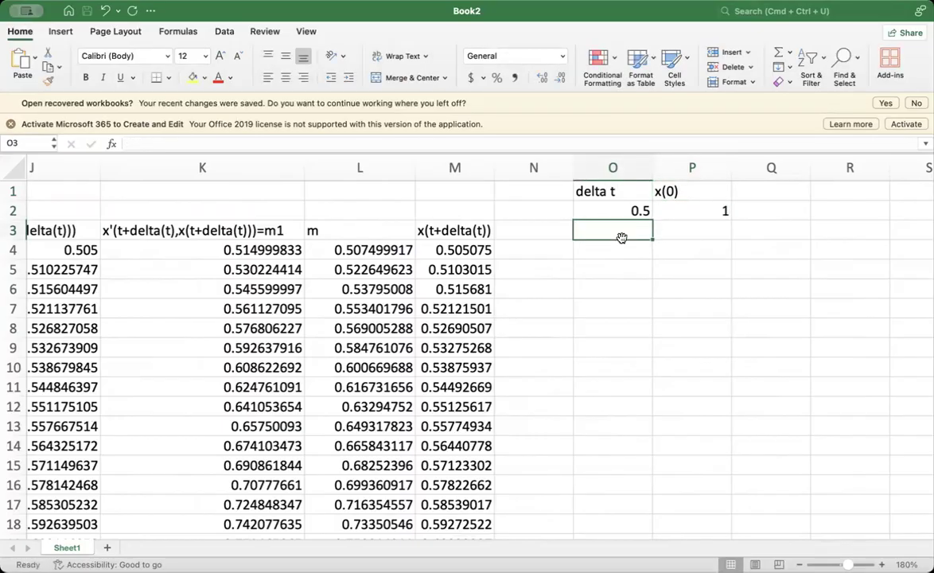
type("t")
left_click(687, 232)
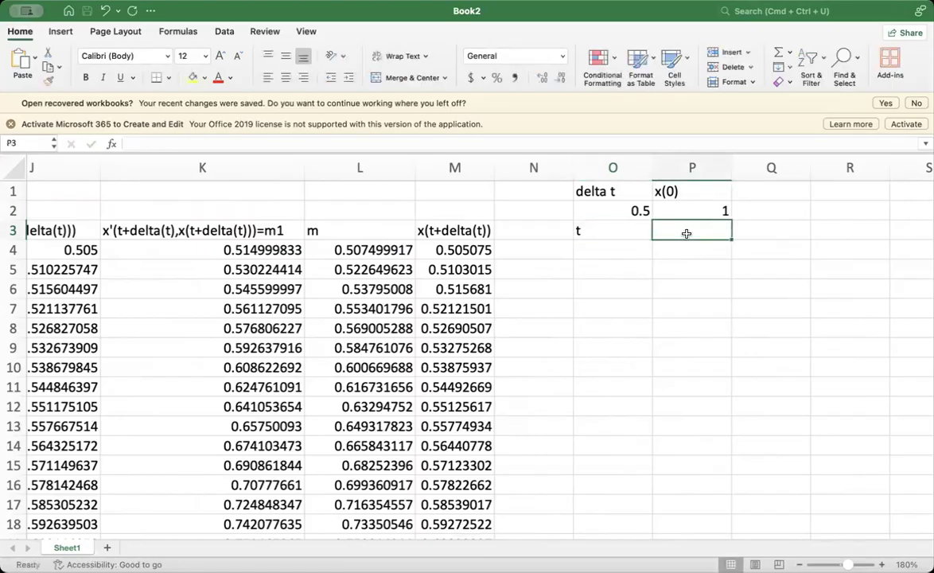
type("x(t)")
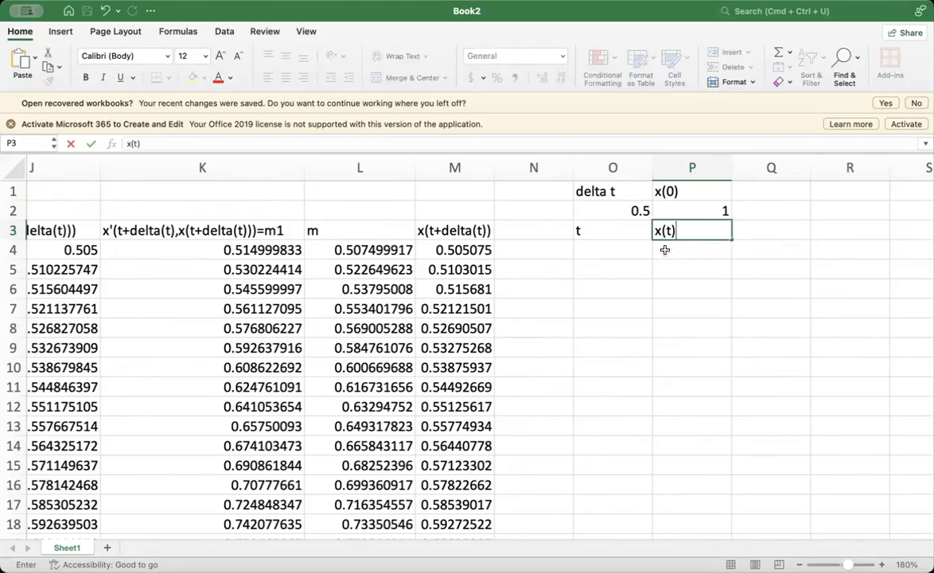
left_click(634, 250)
type("0")
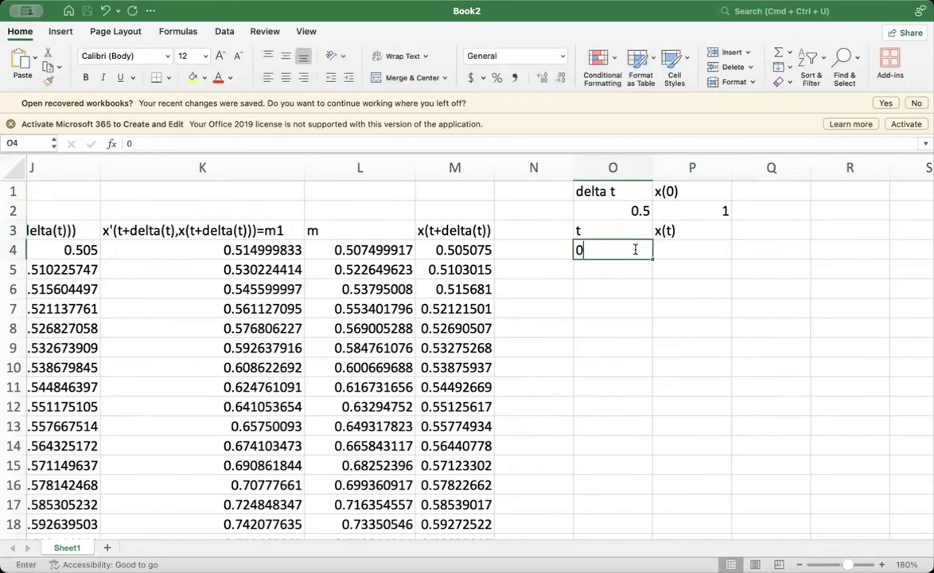
left_click(674, 249)
type("1")
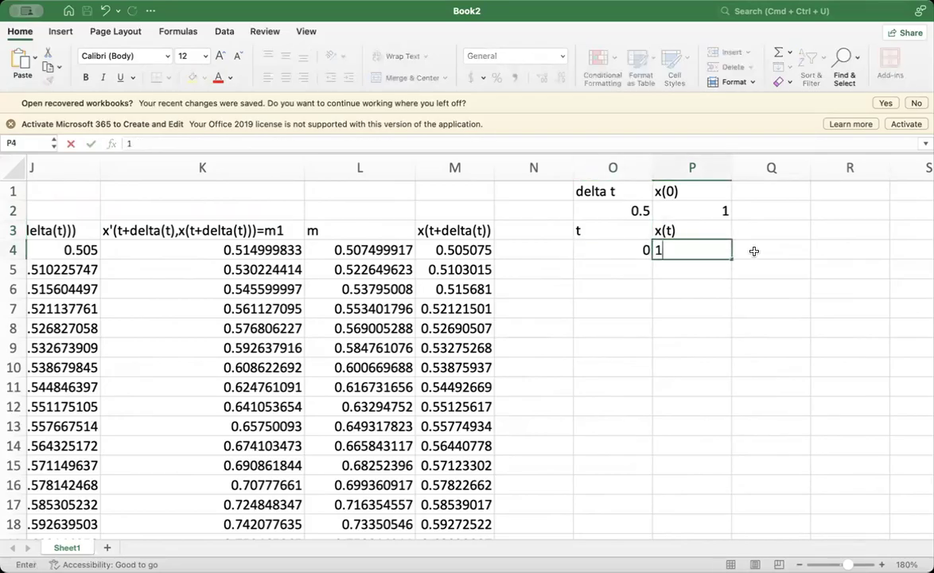
key("Tab")
- Enter the heading "m1=x'(t,x)" in Q3, beside the x(t) heading
left_click(763, 230)
scroll(759, 233, "right", 1)
scroll(759, 232, "right", 2)
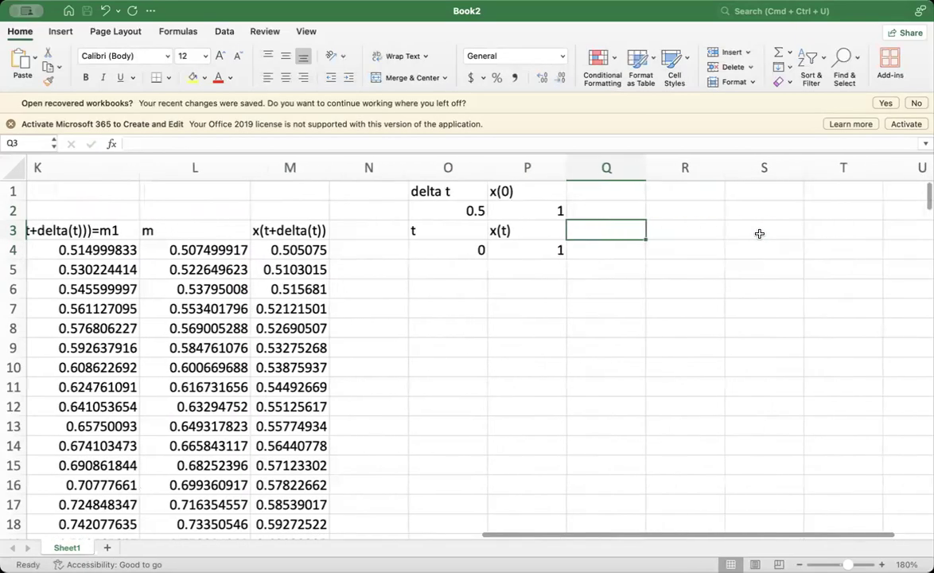
scroll(687, 332, "right", 2)
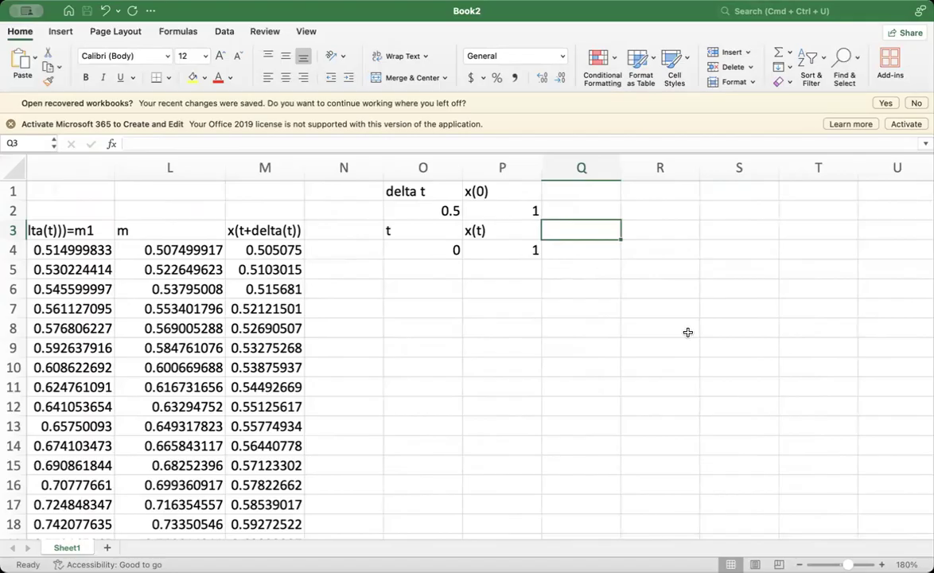
type("m1")
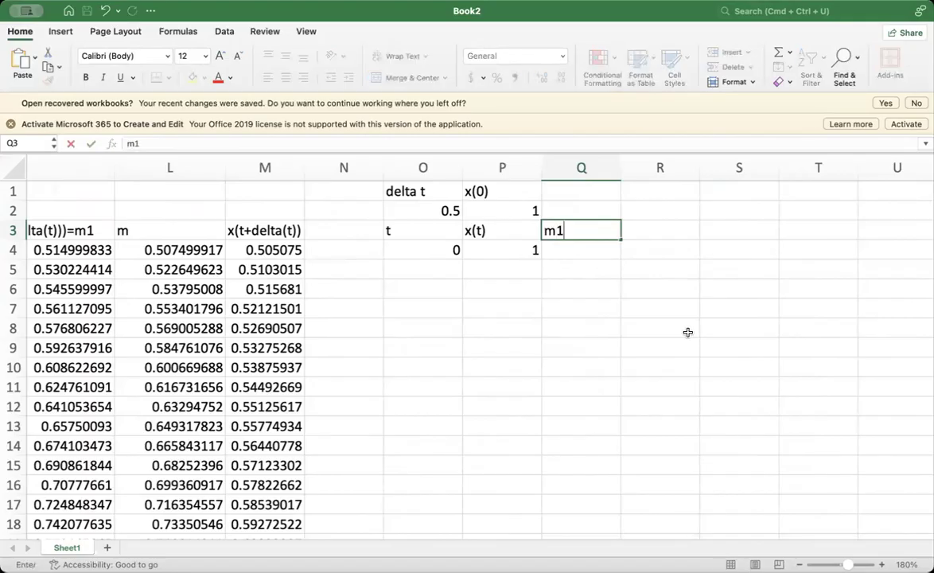
type("=")
type("x'(t,x")
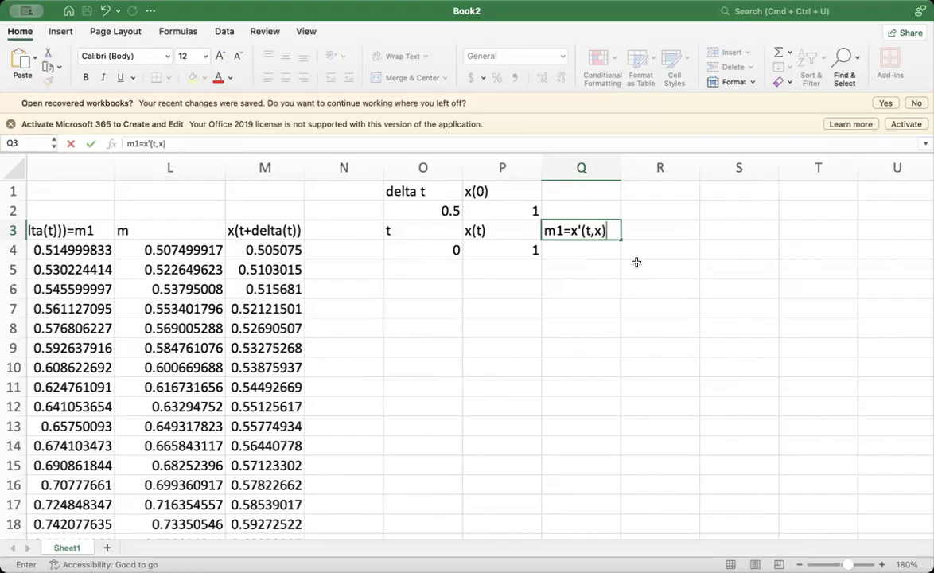
type(")")
- Calculate the first m1 slope in Q4 as t minus x(t), using the formula =O4-P4
left_click(584, 247)
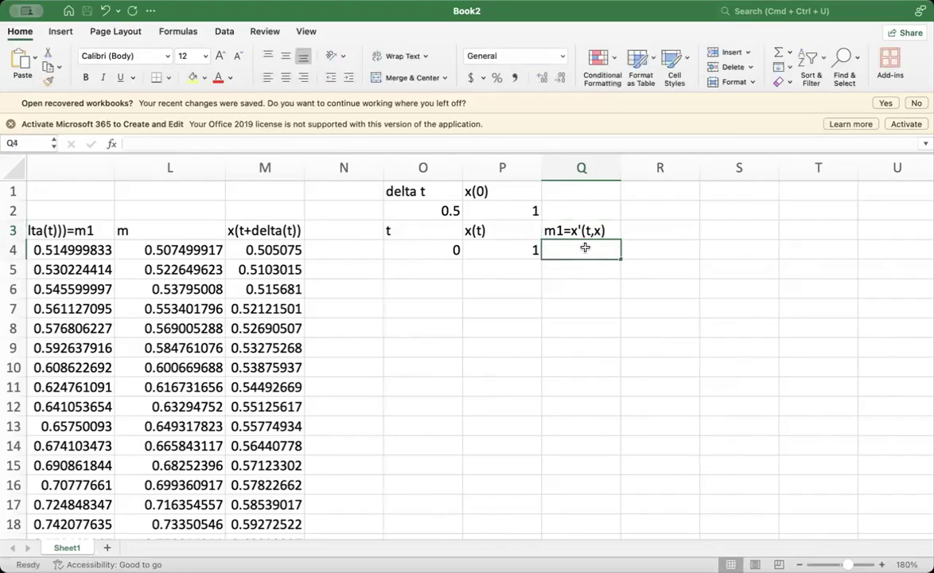
type("=")
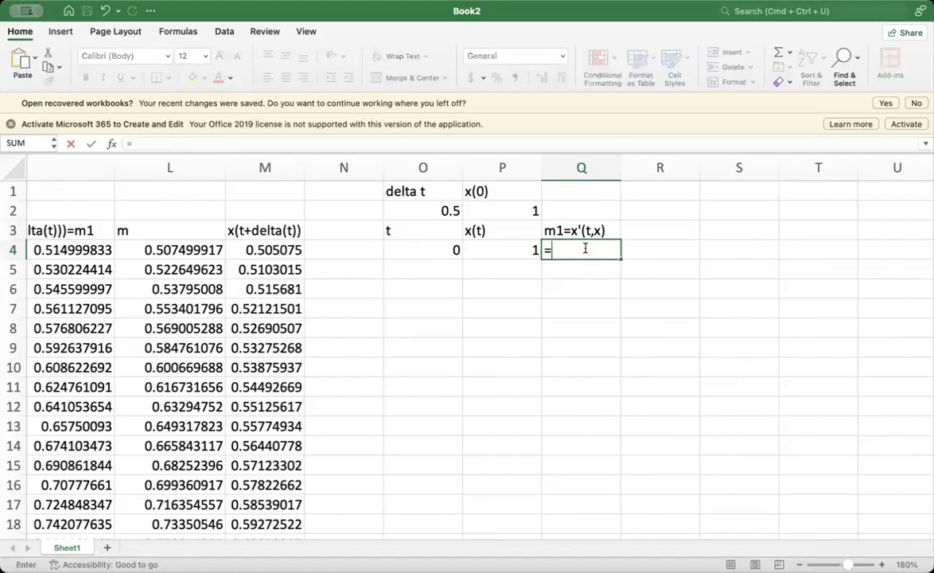
left_click(438, 251)
type("-")
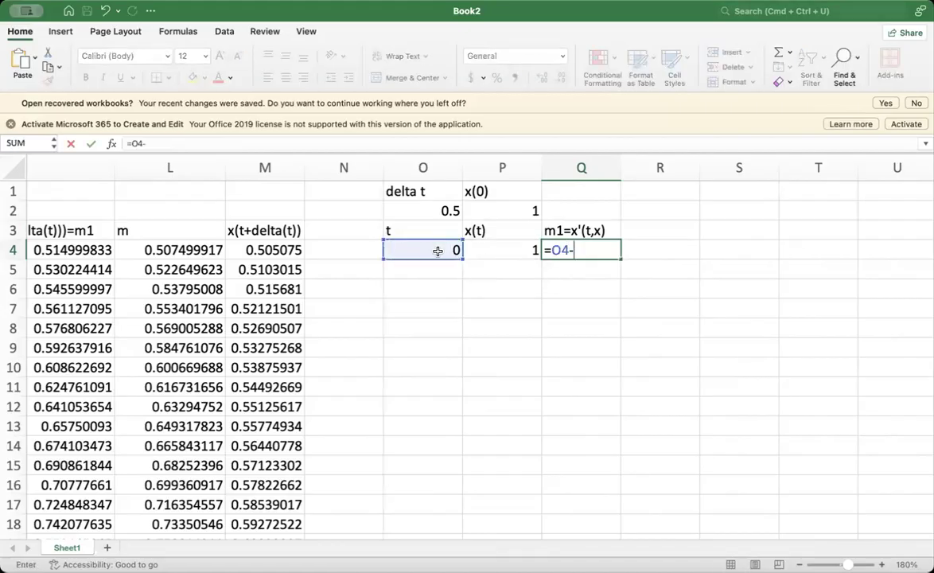
left_click(493, 248)
key("Return")
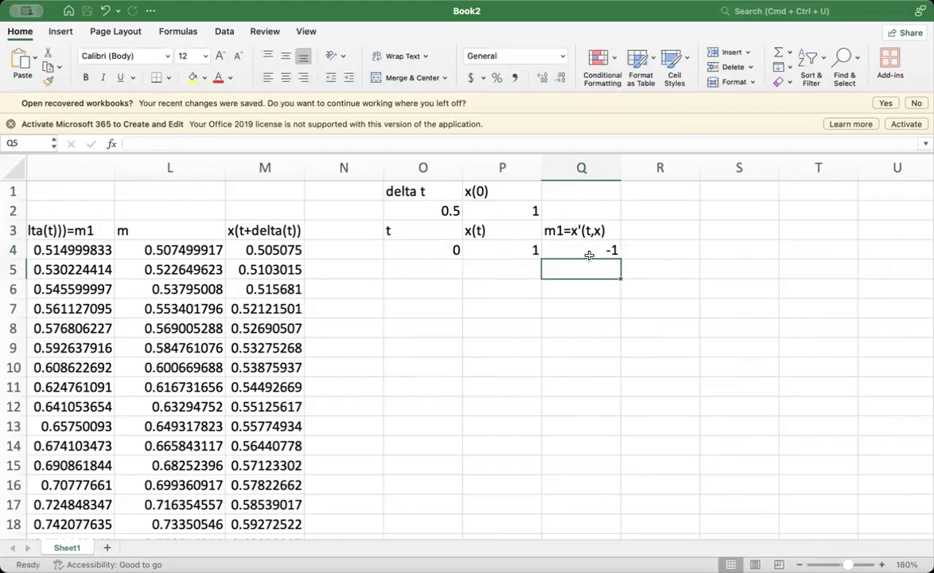
- Enter the heading "m2=x'(t+deltat/2,x+m1deltat/2)" in R3, beside the m1 heading
left_click(648, 252)
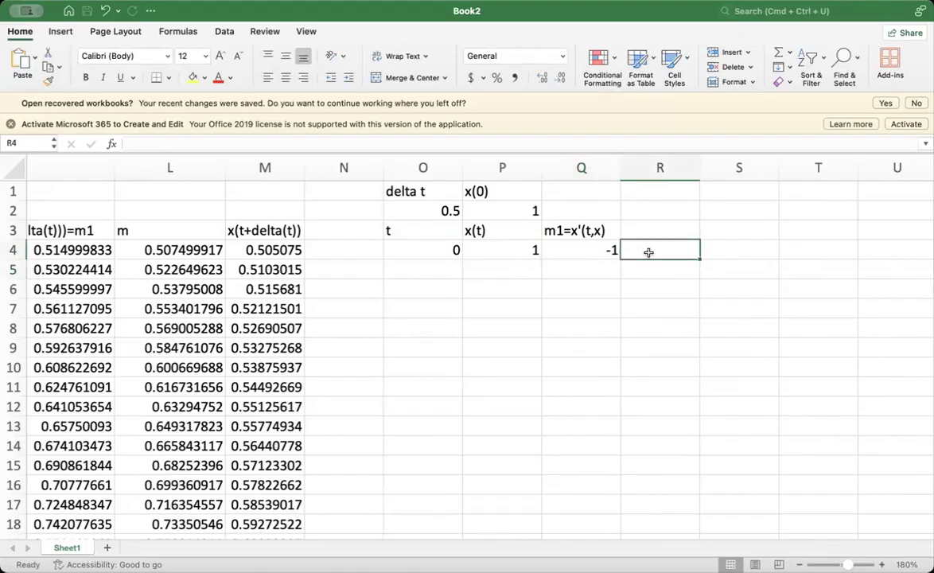
left_click(651, 233)
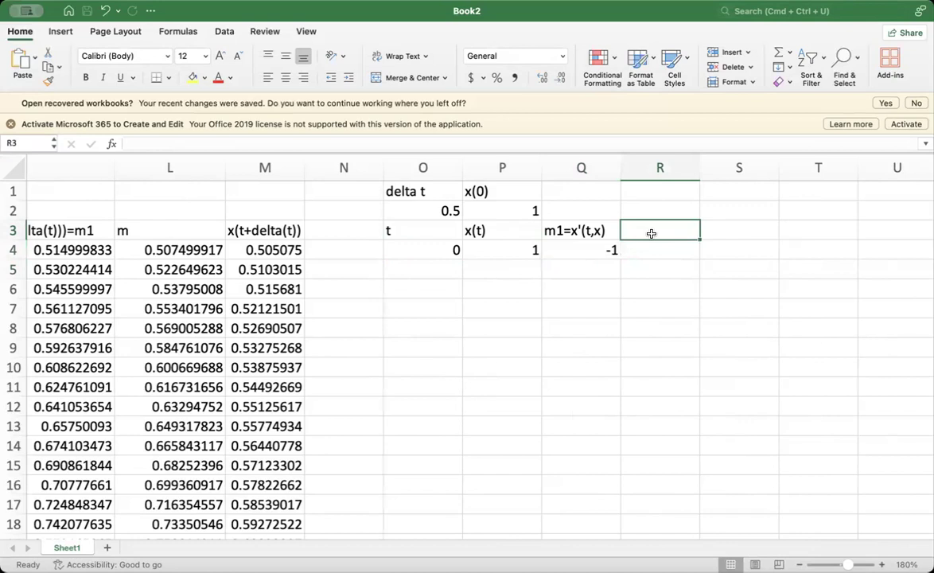
type("m2=x'(")
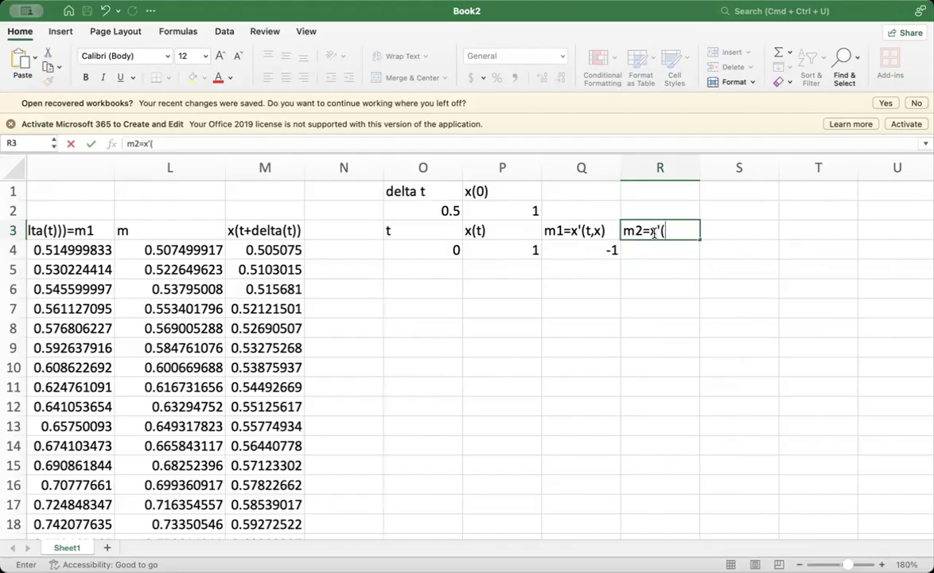
type("t+")
type("delta")
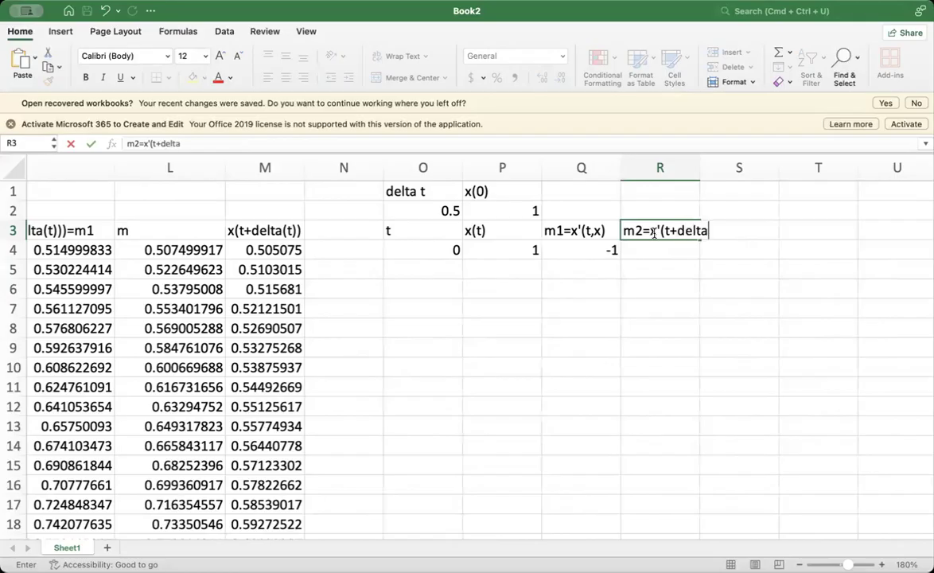
type("t/2,")
type("x+")
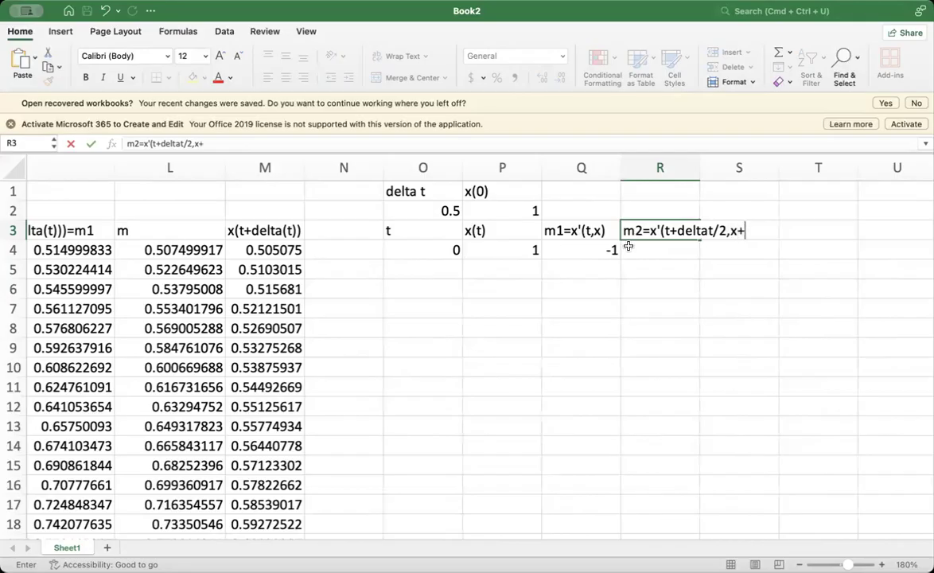
type("m1")
type("delta")
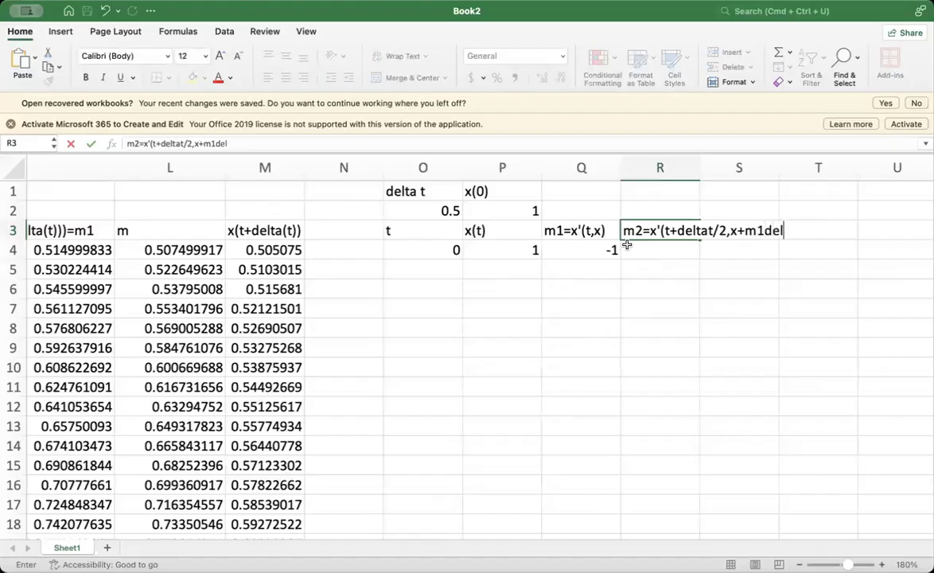
type("t/2)")
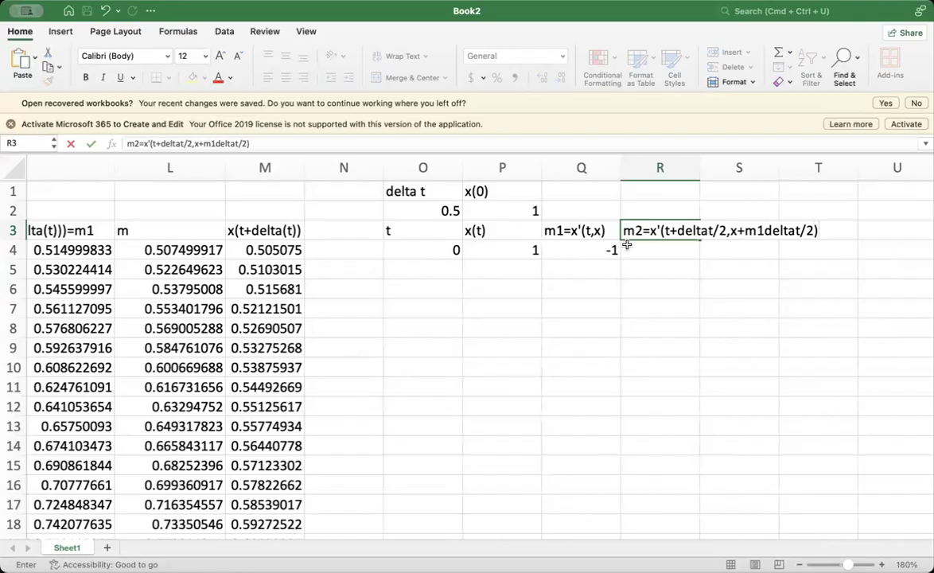
- Start the m2 formula in R4 with t plus half of delta t, using an absolute delta t reference: =O4+$O$2/2
left_click(650, 252)
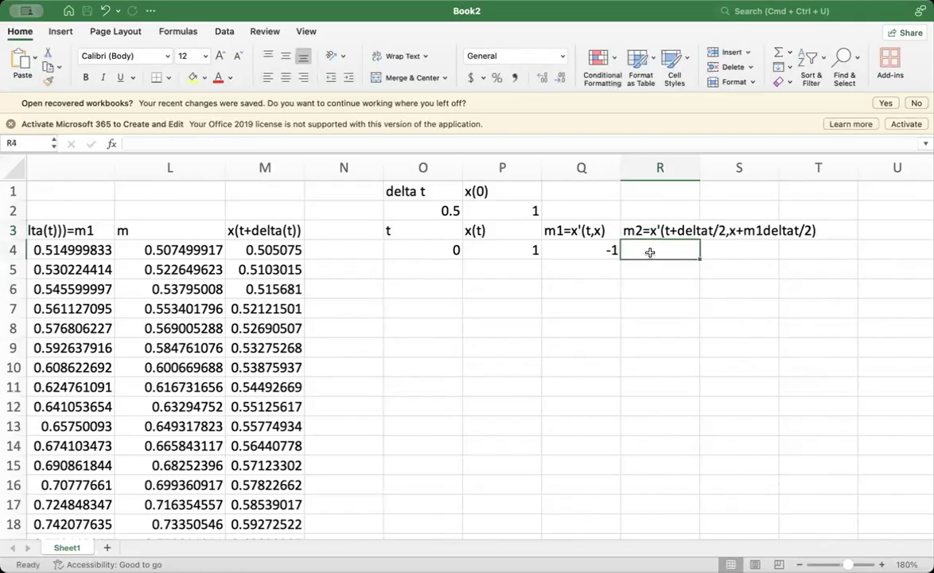
type("=")
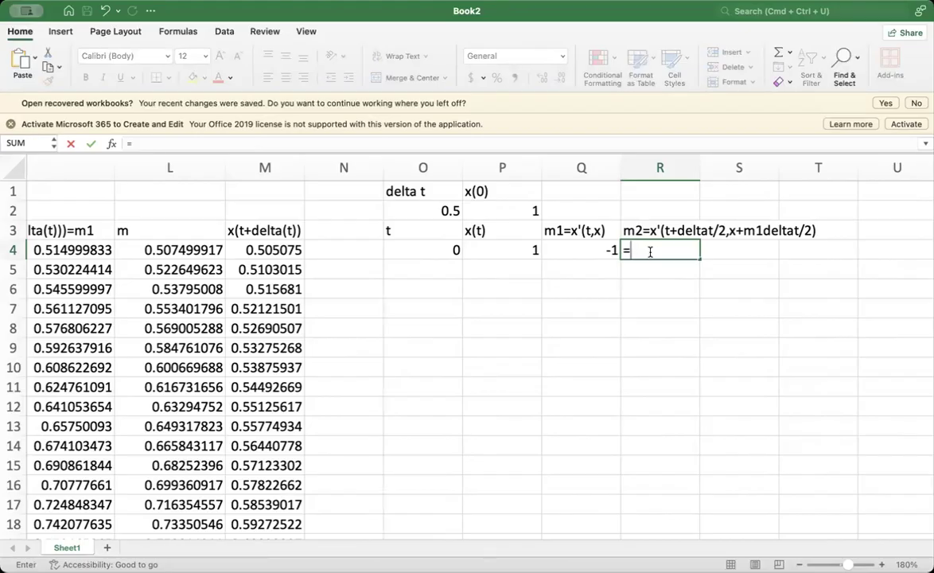
left_click(447, 250)
type("+")
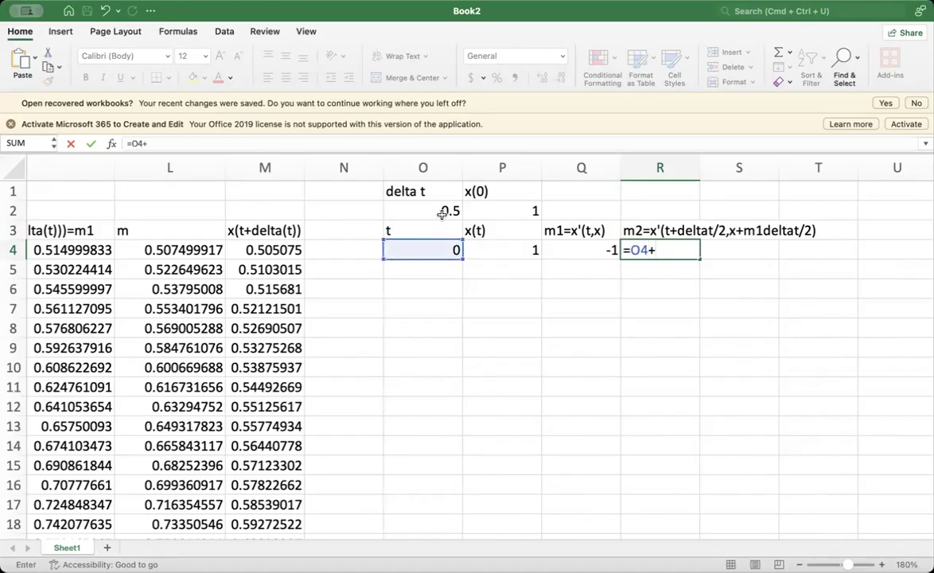
left_click(443, 213)
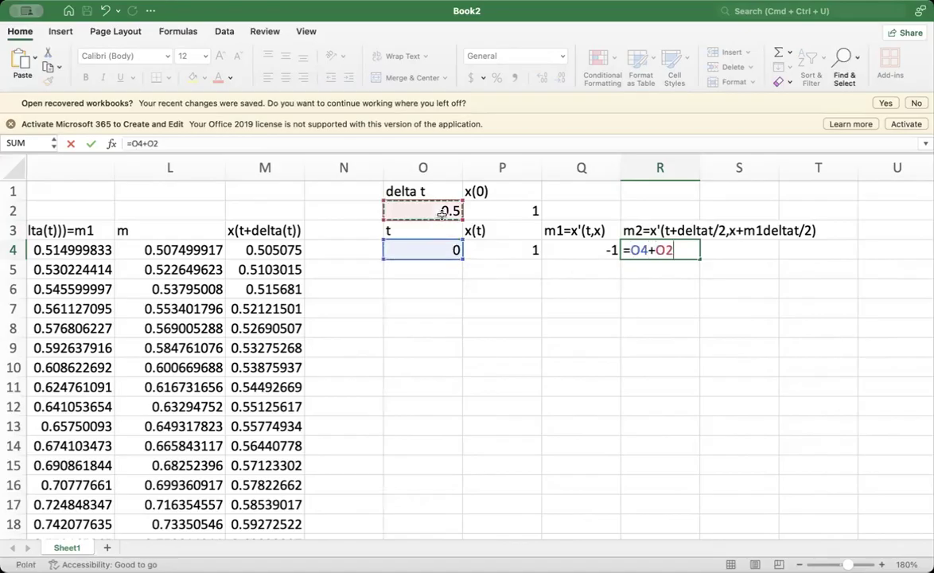
left_click(654, 251)
type("$")
key("Right")
type("$2")
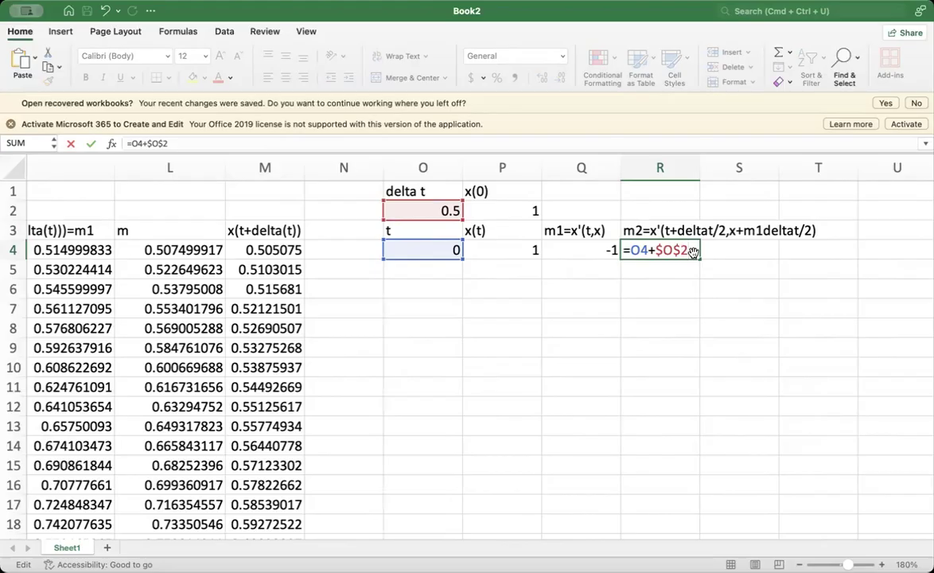
type("/2-(")
- Extend the R4 formula by subtracting x(t) plus half of delta t times m1, adding -(P4+O2/2*Q4)
left_click(500, 251)
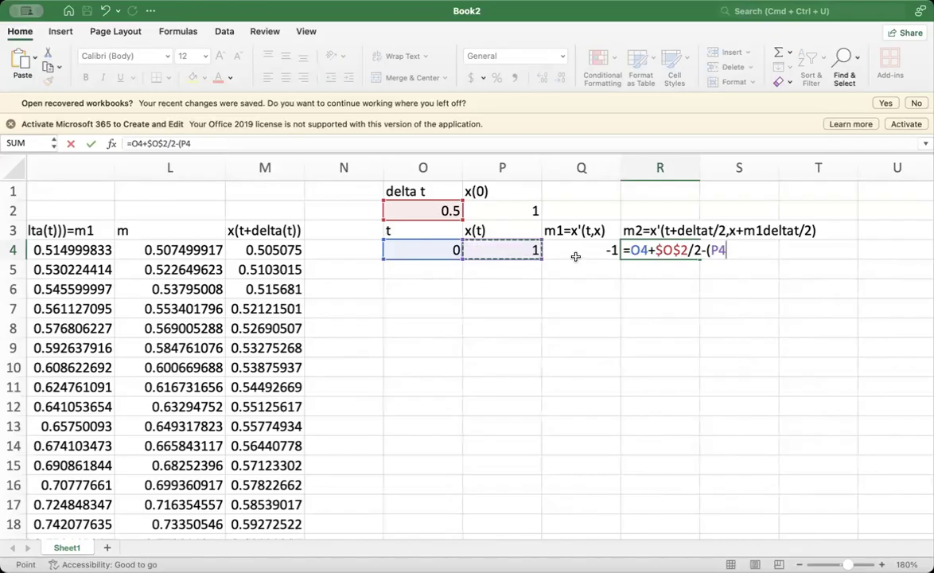
type("+")
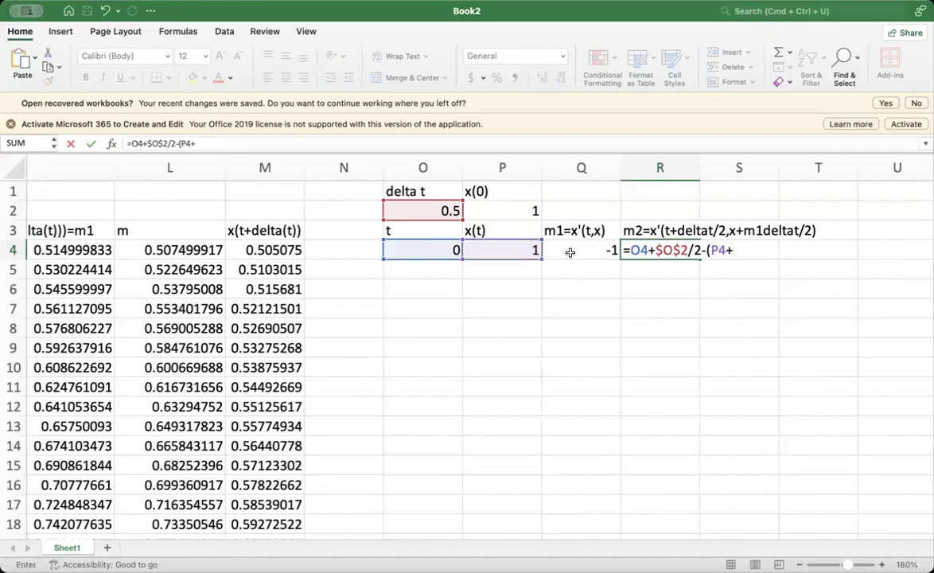
left_click(447, 210)
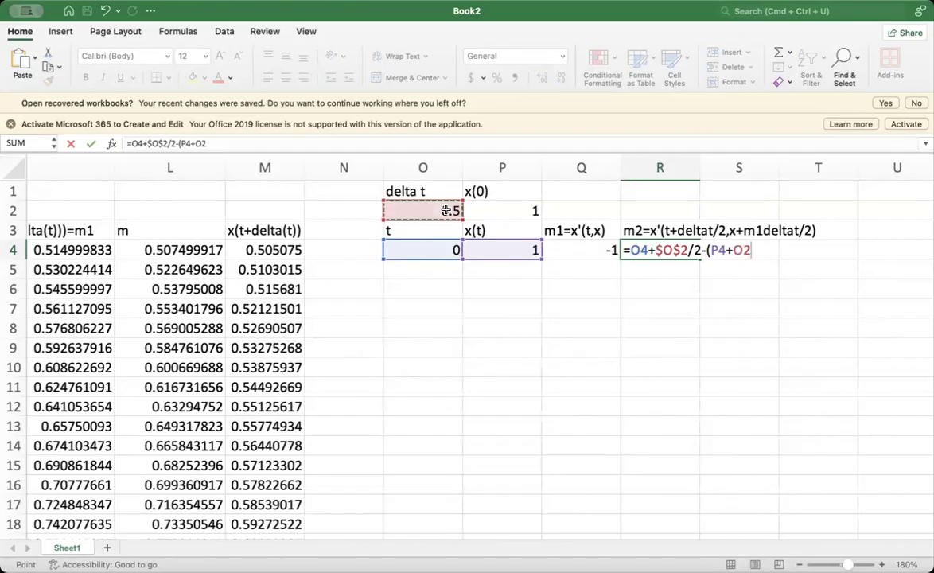
key("Left")
key("Left")
key("Right")
key("Right")
type("*")
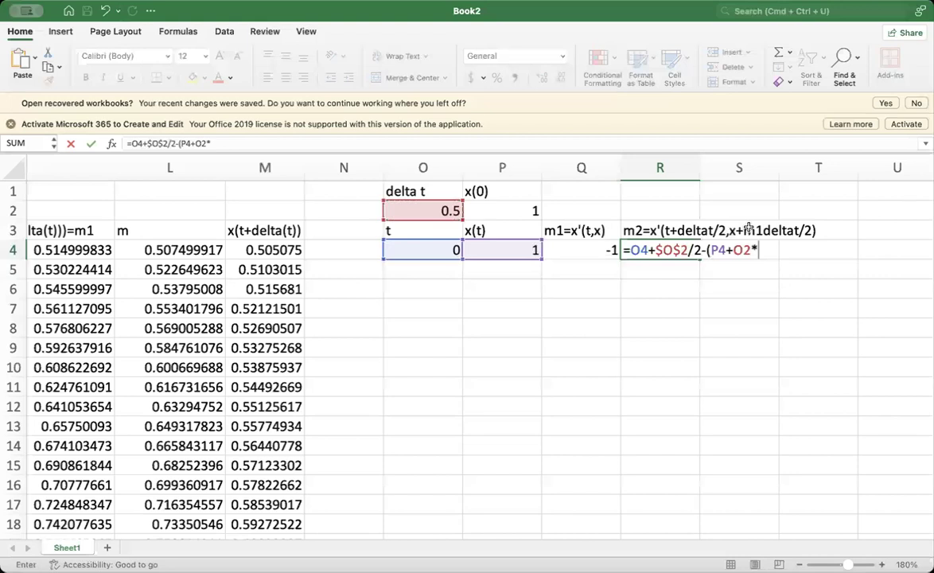
key("BackSpace")
type("/2*")
left_click(583, 246)
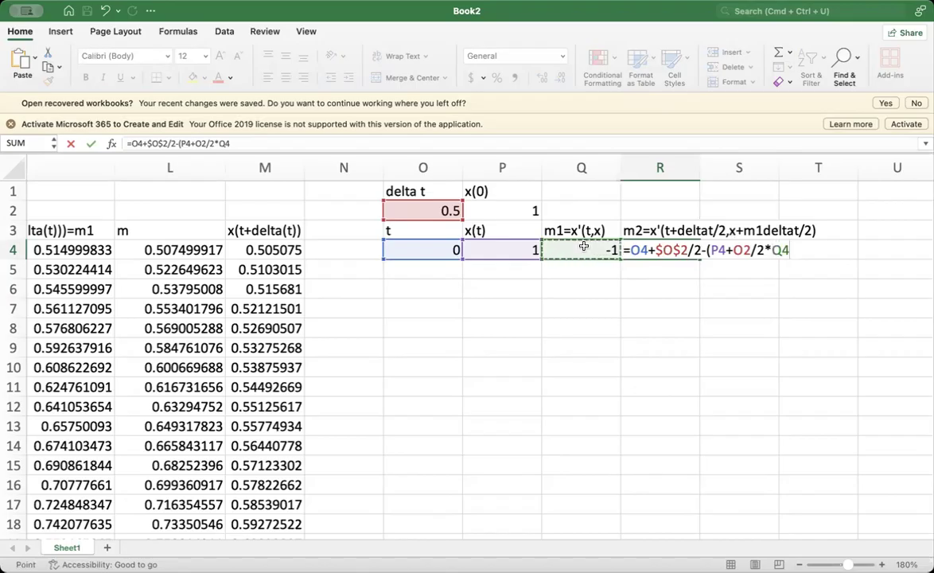
type(")")
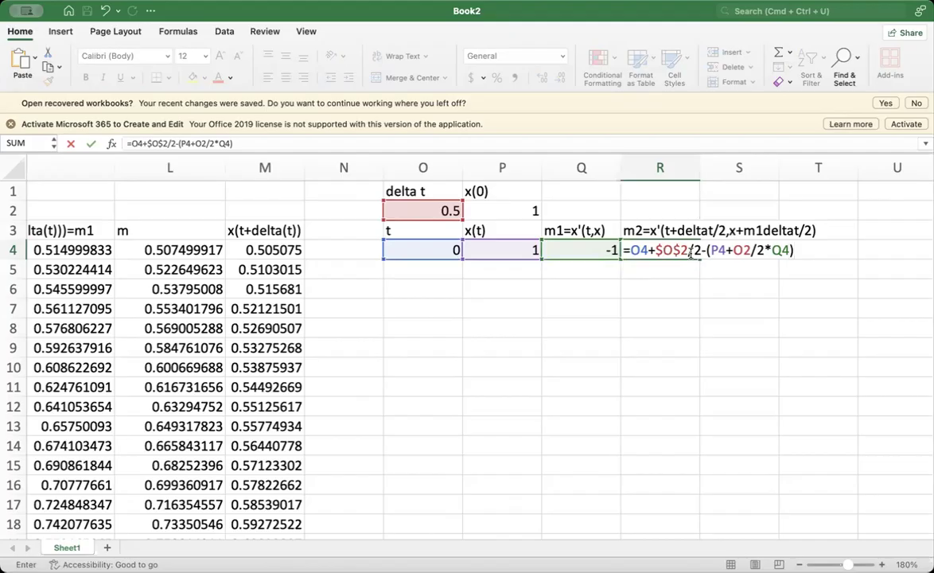
- Make the second O2 reference absolute and parenthesize its division, completing R4 as =O4+$O$2/2-(P4+($O$2/2)*Q4)
left_click(733, 251)
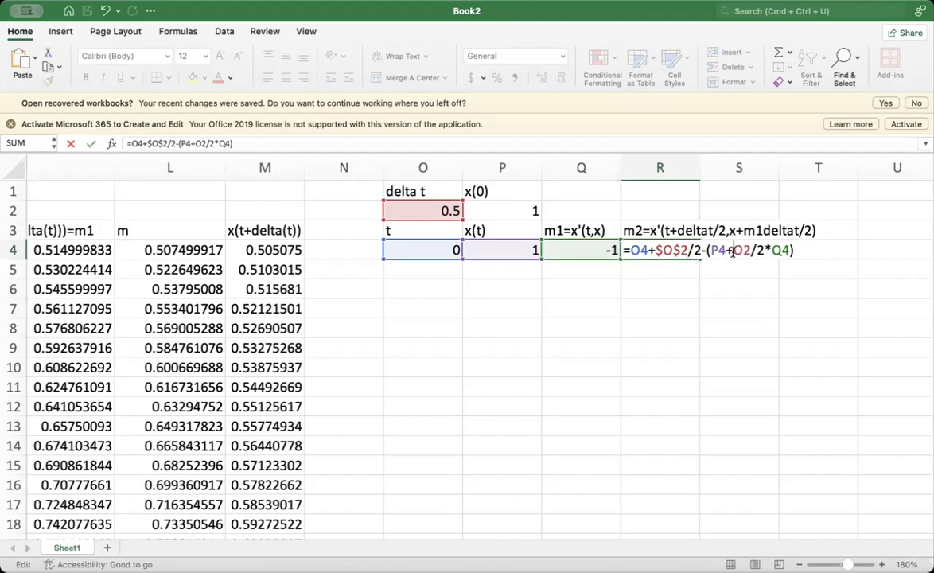
key("super+t")
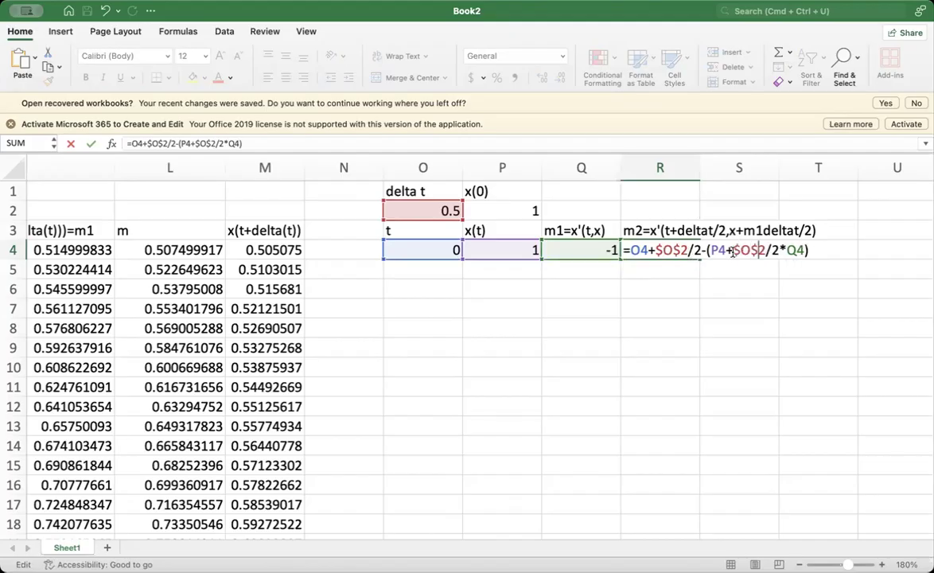
key("Left")
key("Left")
key("Left")
type("(")
key("Right")
key("Right")
key("Right")
key("Right")
key("Right")
key("Right")
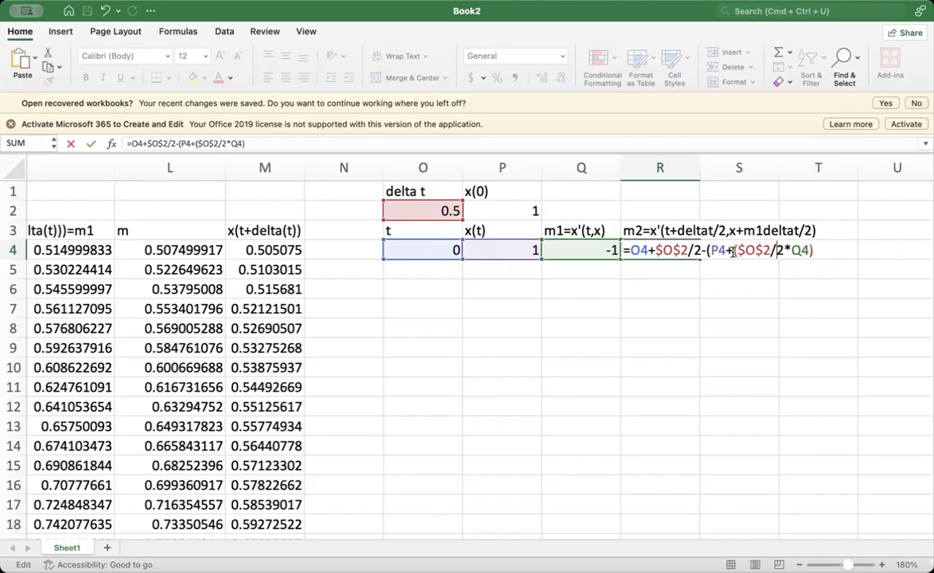
type(")")
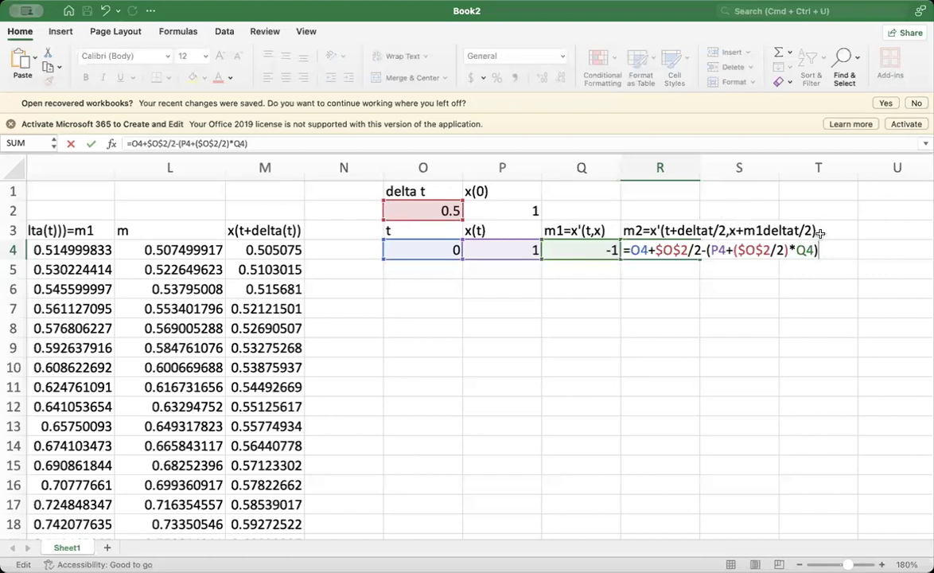
key("Return")
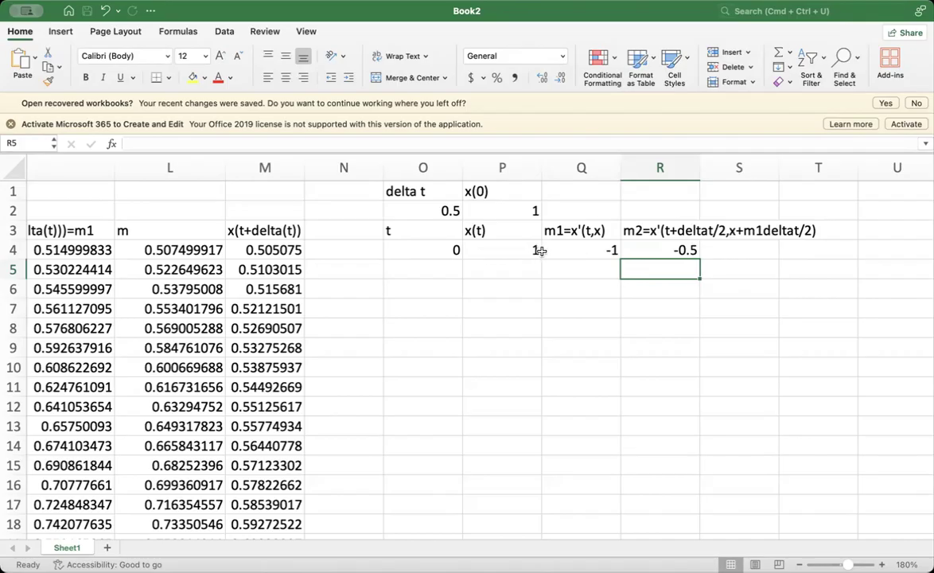
- Enclose the first term of the R4 formula in parentheses, giving =(O4+$O$2/2)-(P4+($O$2/2)*Q4), and recheck its references
double_click(632, 253)
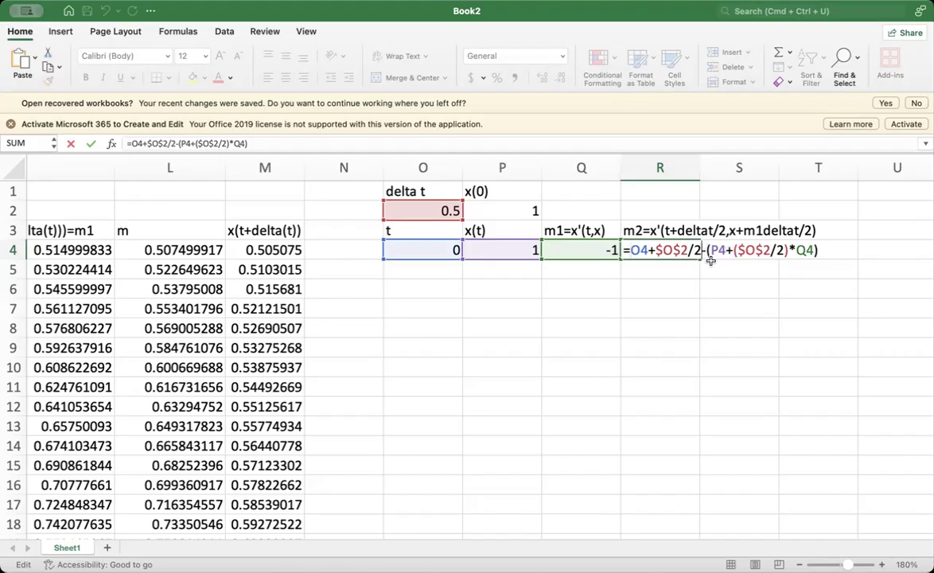
type(")")
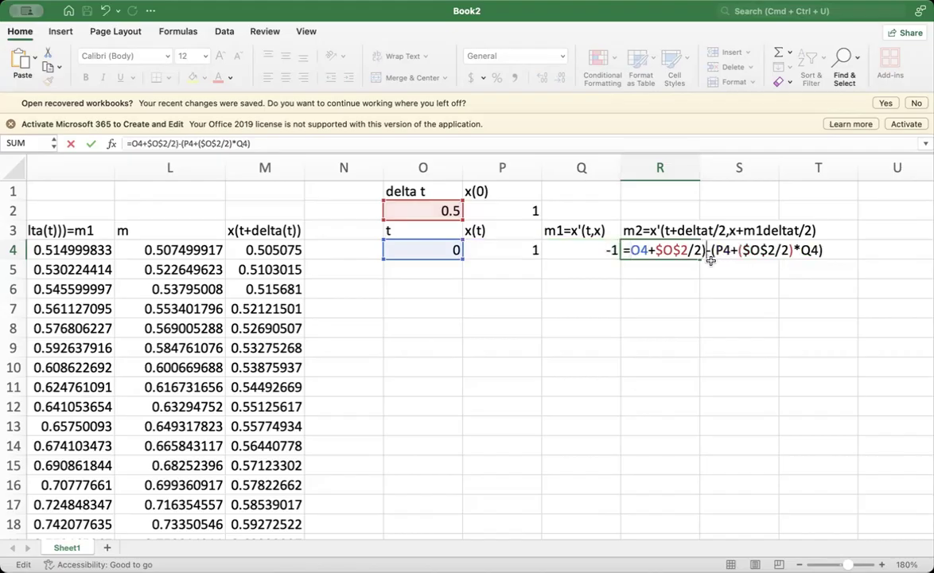
left_click(631, 249)
type("(")
key("Return")
double_click(667, 249)
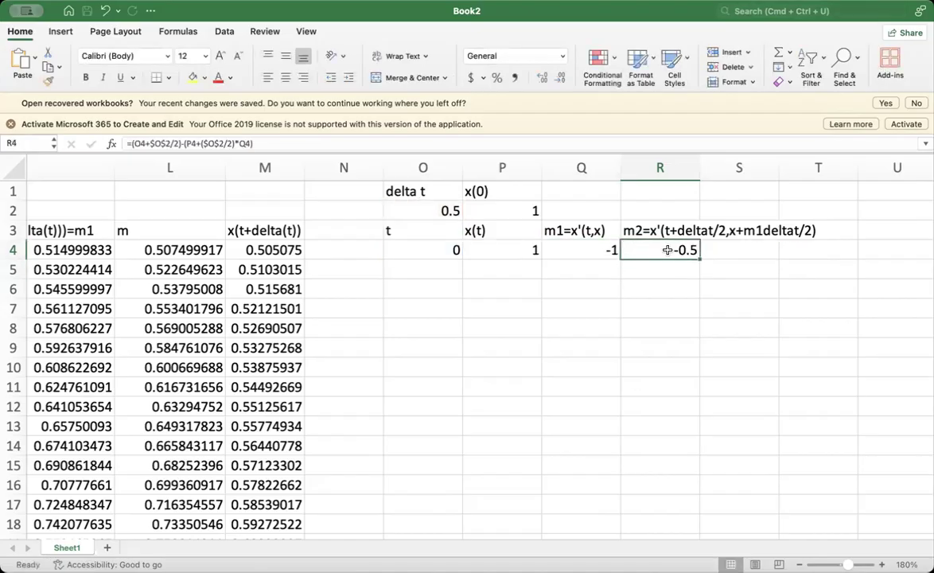
key("Escape")
double_click(667, 250)
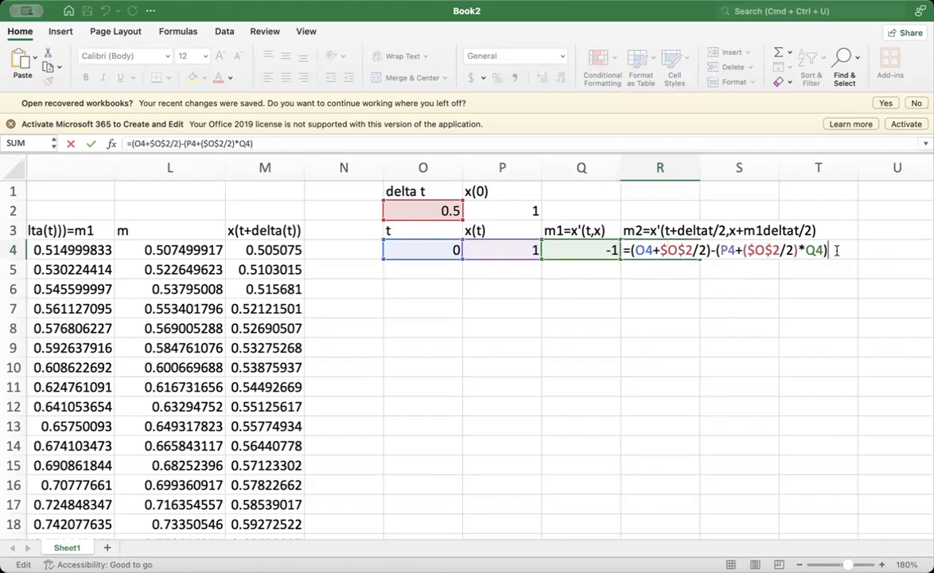
key("Return")
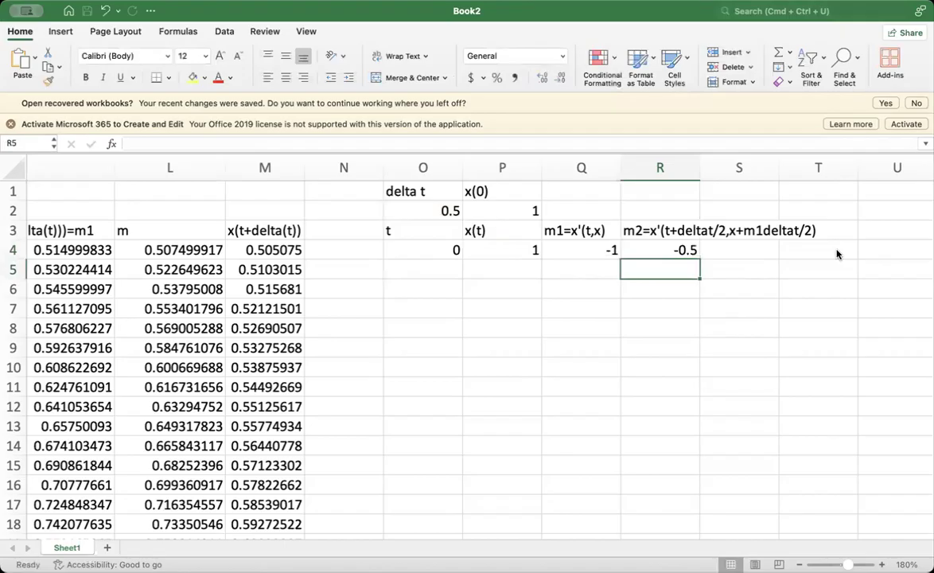
- Widen column R to fit the full m2 heading
scroll(769, 202, "right", 3)
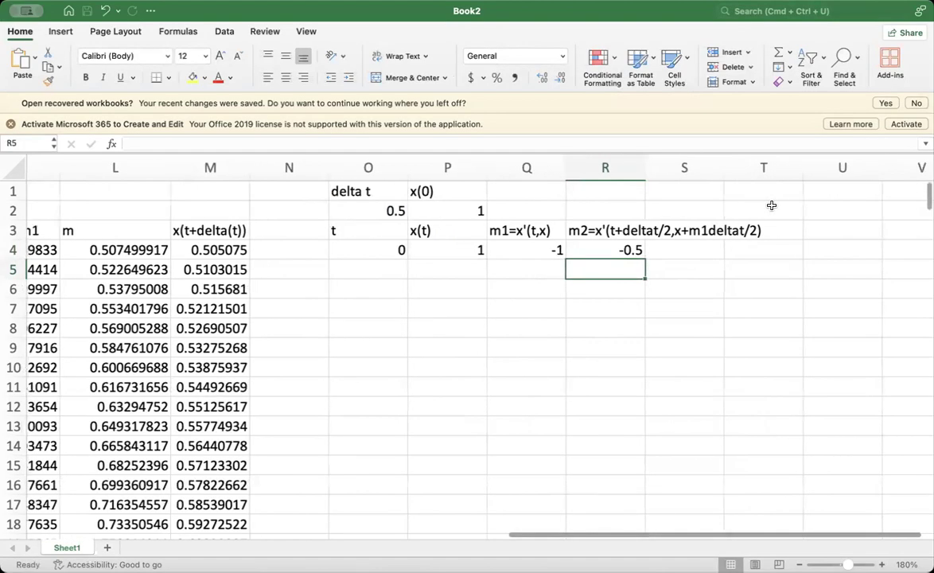
left_click_drag(580, 168, 702, 169)
scroll(723, 290, "right", 2)
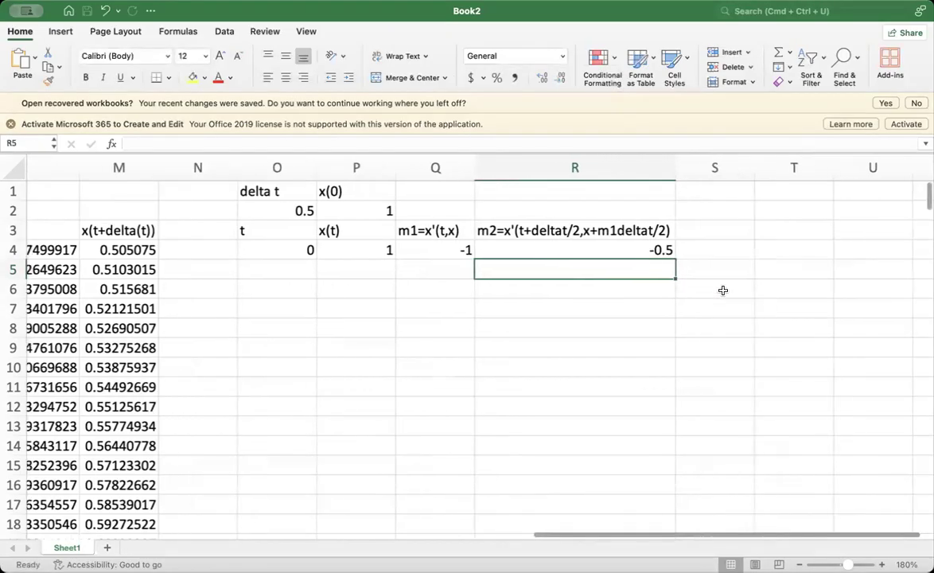
- Start the S3 heading with m3= and append the expression x'(t+deltat/2,x+m1deltat/2) copied from the R3 heading
left_click(663, 229)
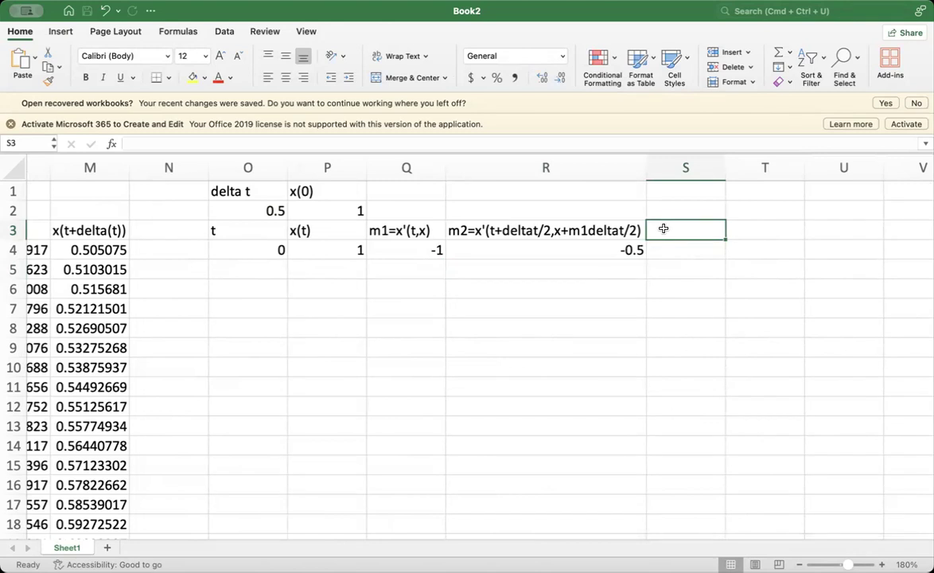
type("m")
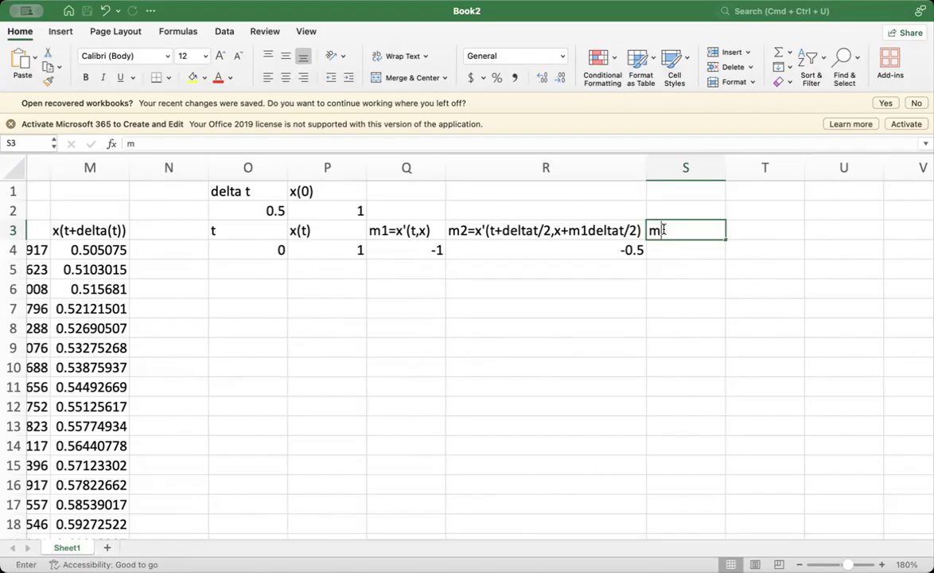
type("3=")
left_click(440, 229)
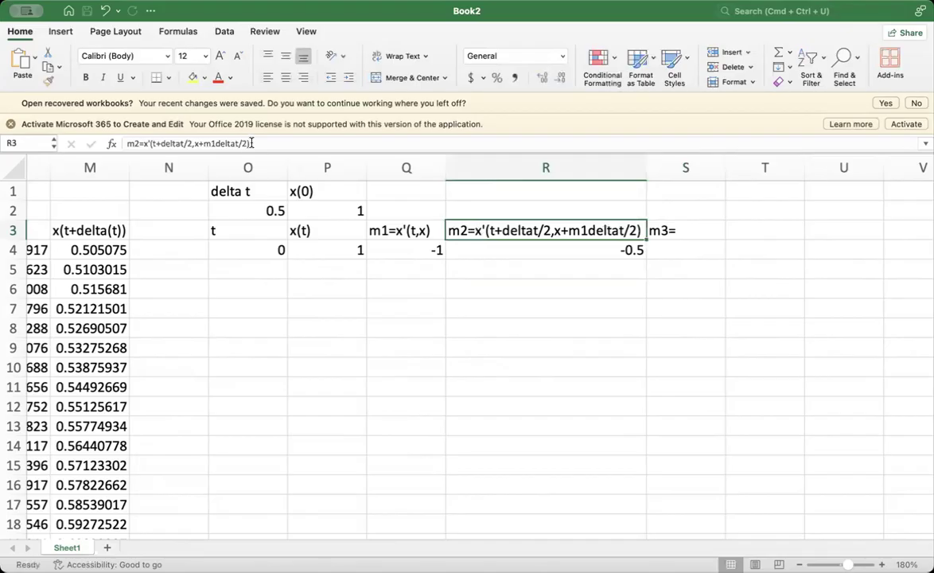
left_click_drag(253, 142, 143, 147)
key("super+c")
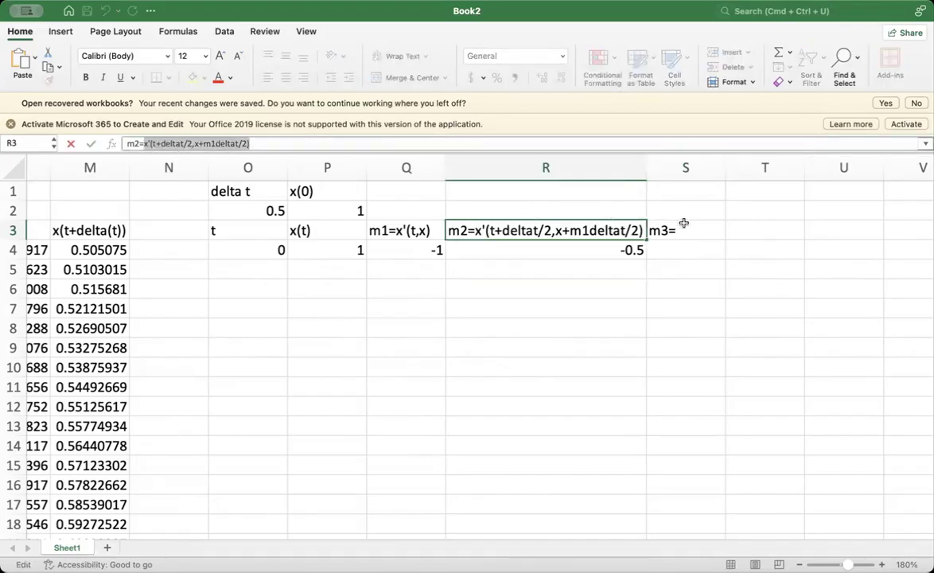
left_click(682, 229)
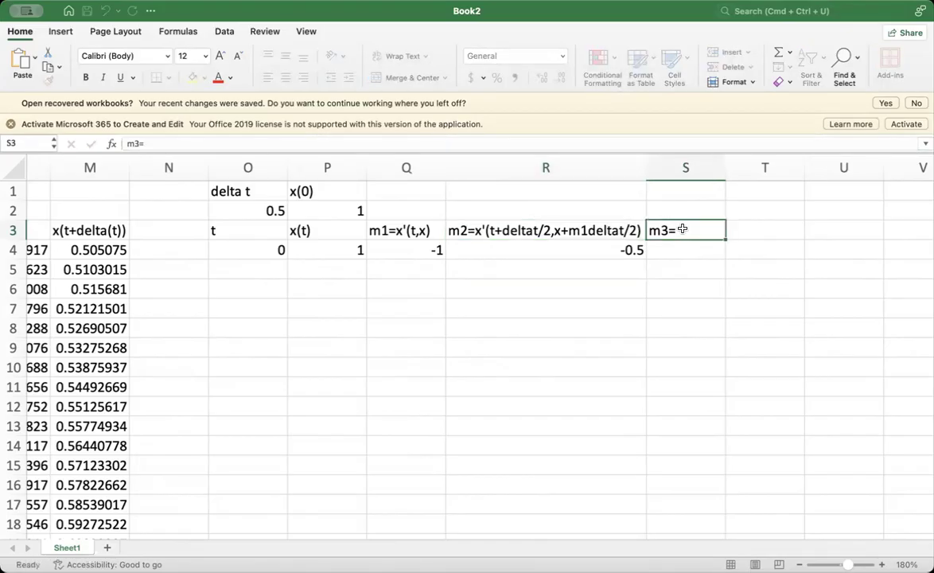
left_click(152, 143)
key("super+v")
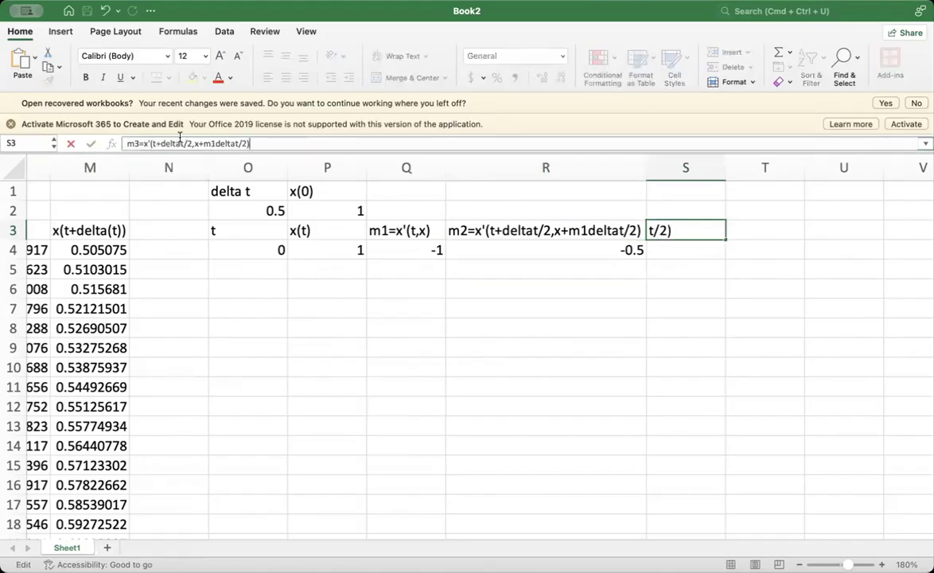
- Change m1 to m2 in the S3 heading and widen column S to fit the full text
left_click(213, 143)
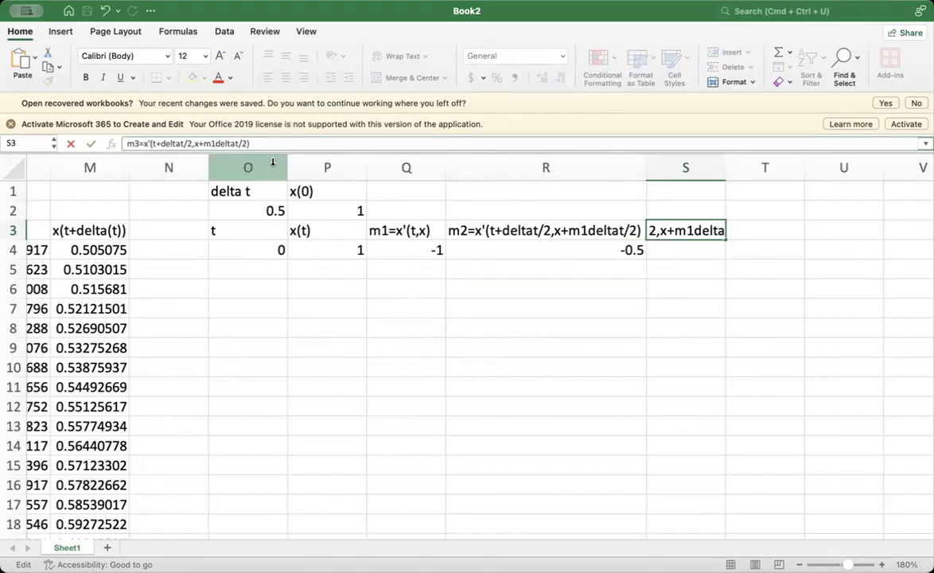
key("Return")
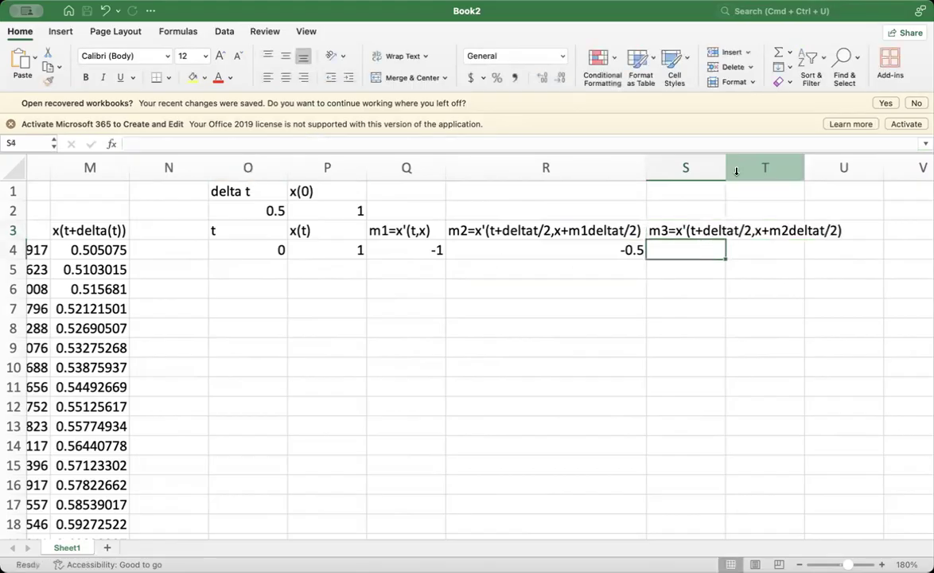
left_click_drag(724, 169, 844, 168)
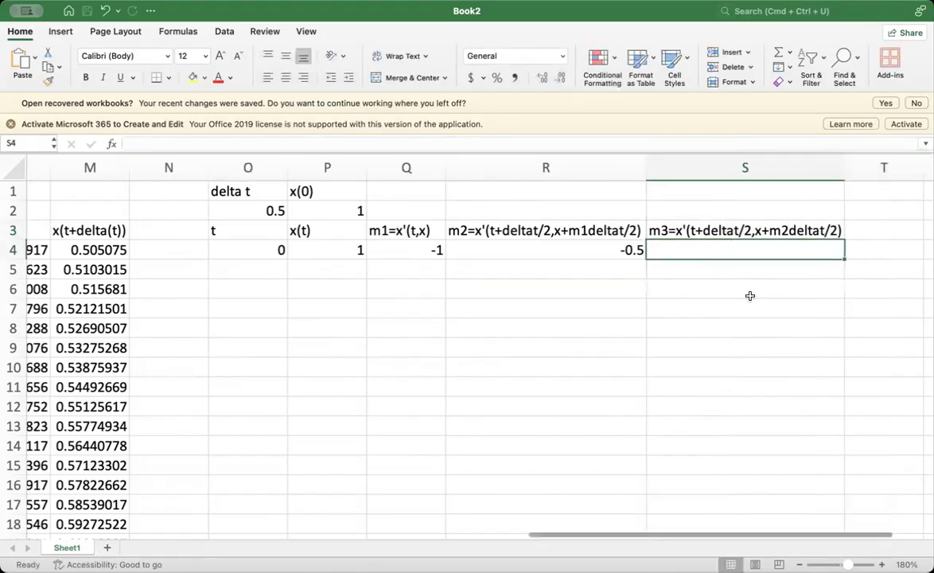
scroll(714, 256, "right", 1)
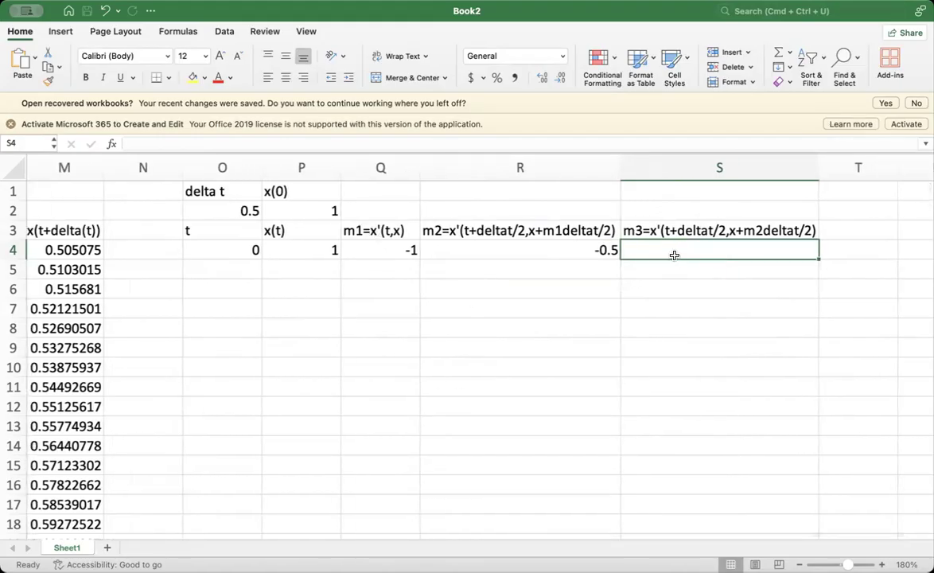
type("=")
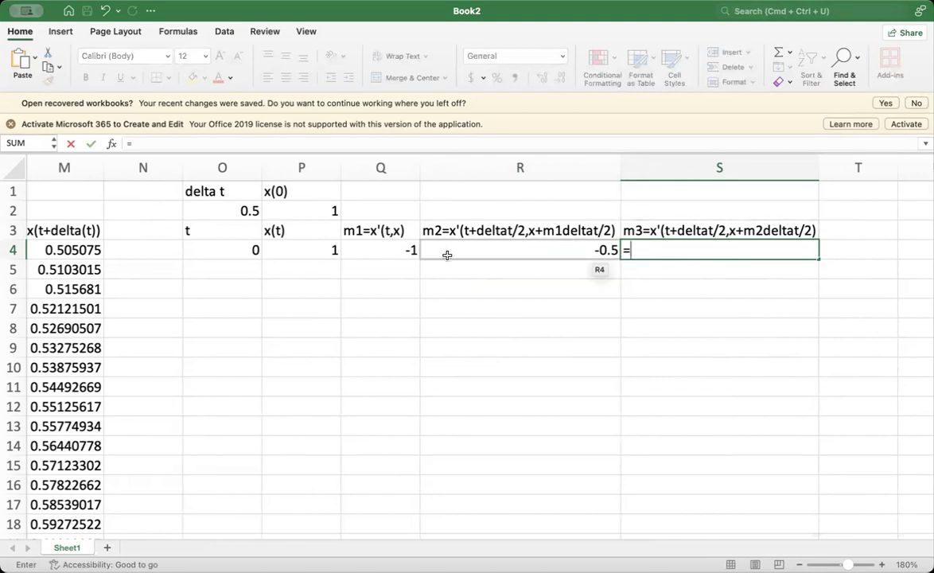
key("Escape")
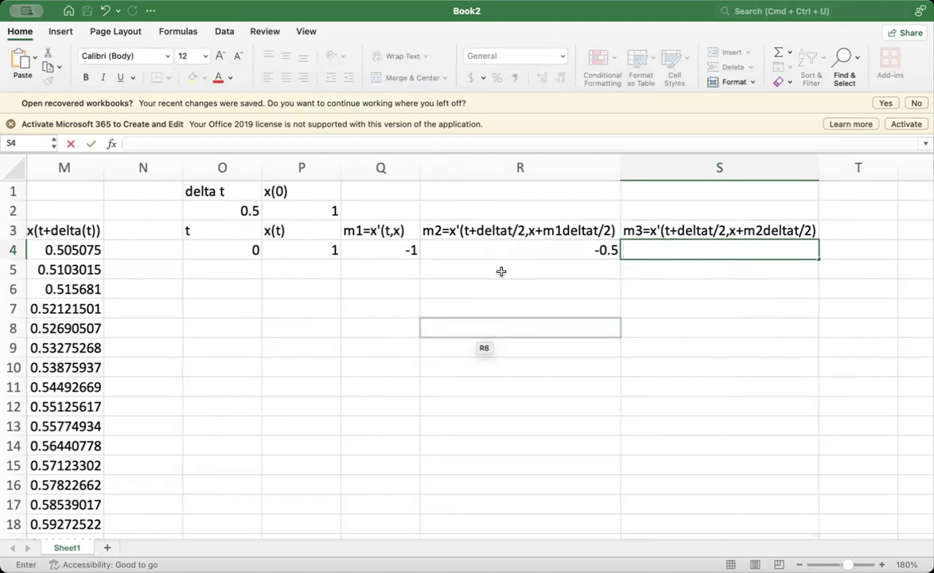
left_click(508, 251)
left_click_drag(267, 142, 114, 144)
key("super+c")
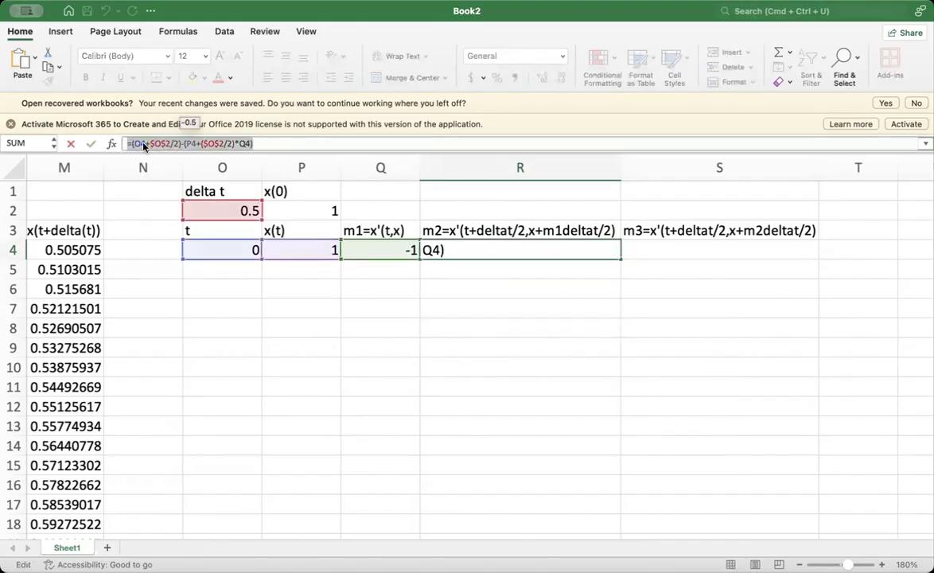
left_click(646, 249)
key("super+v")
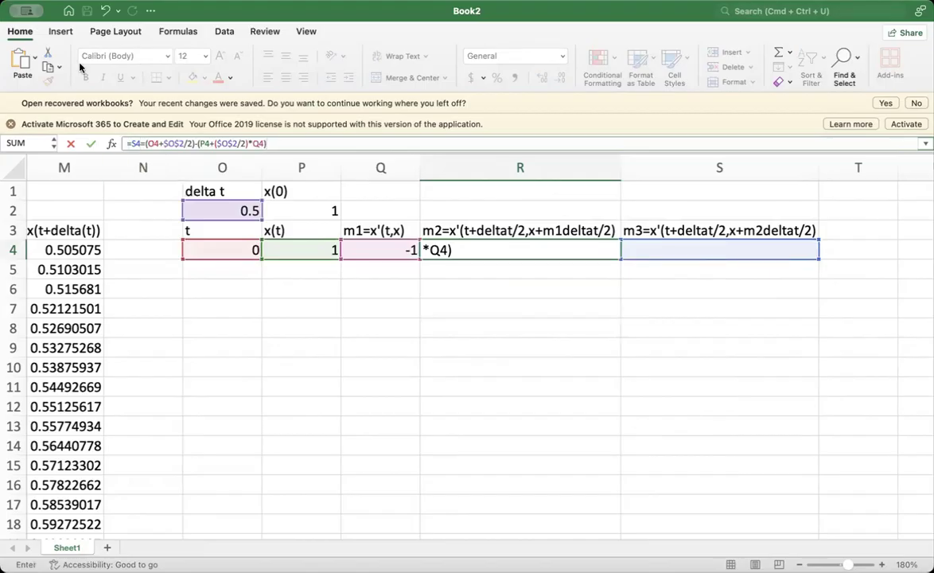
left_click(427, 333)
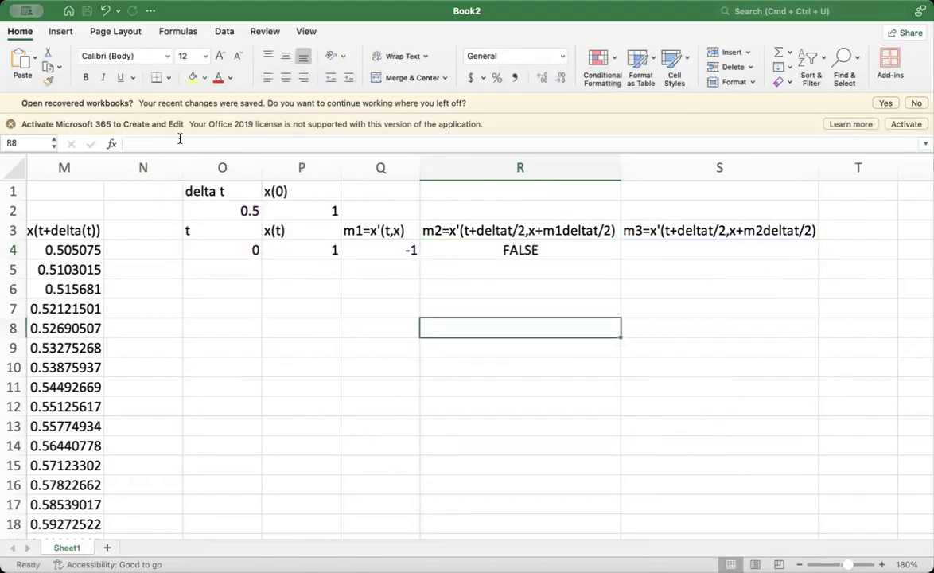
left_click(106, 13)
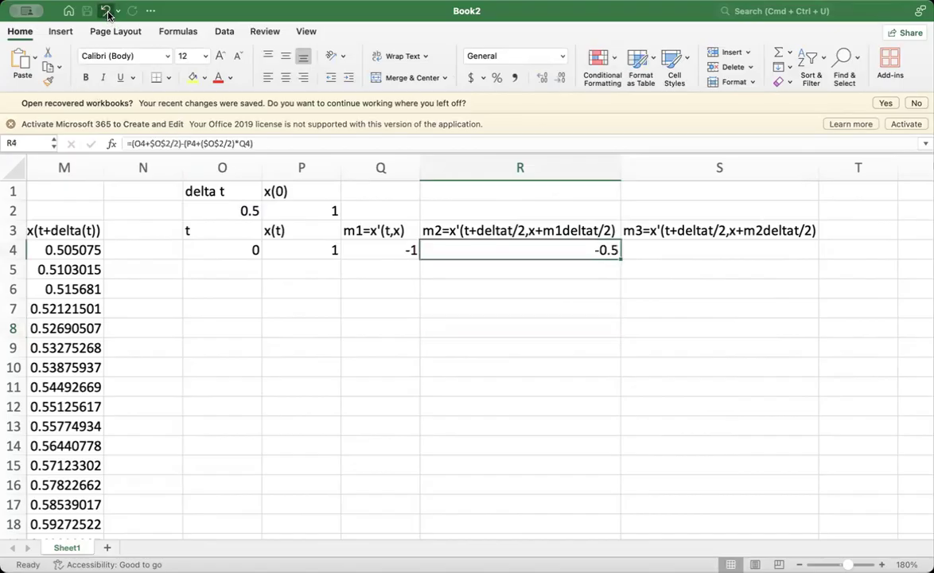
key("Tab")
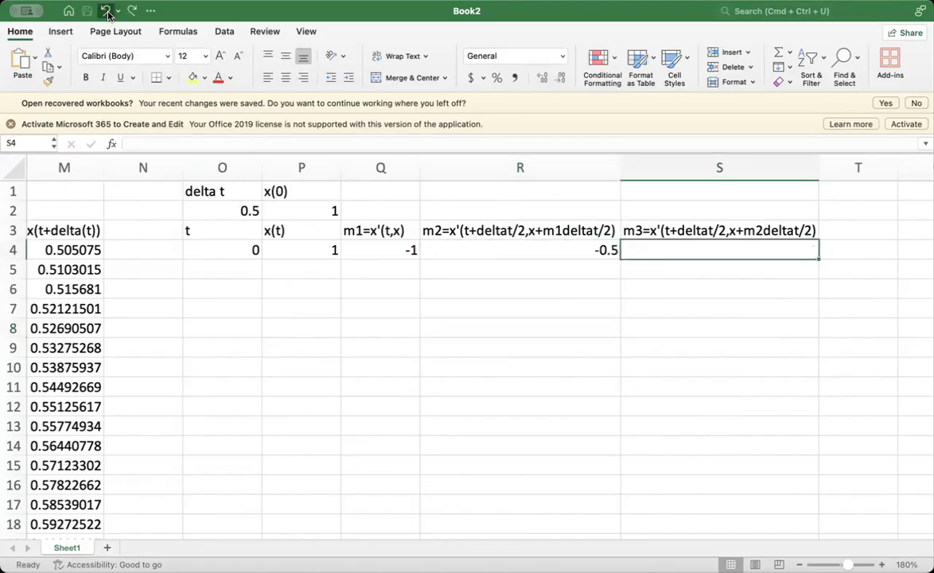
- Copy the m2 formula cell R4 into S4 and compare the references of the two formulas
left_click(567, 255)
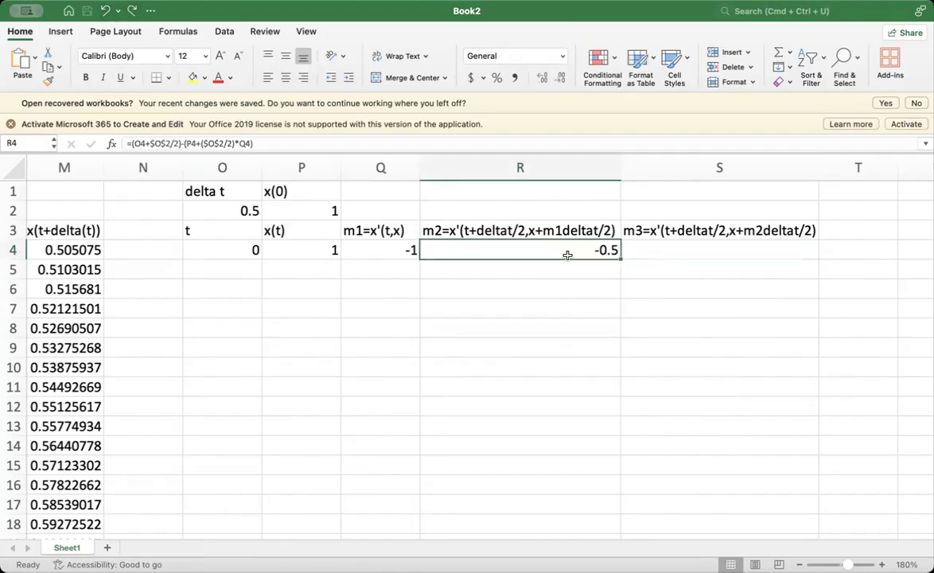
key("super+c")
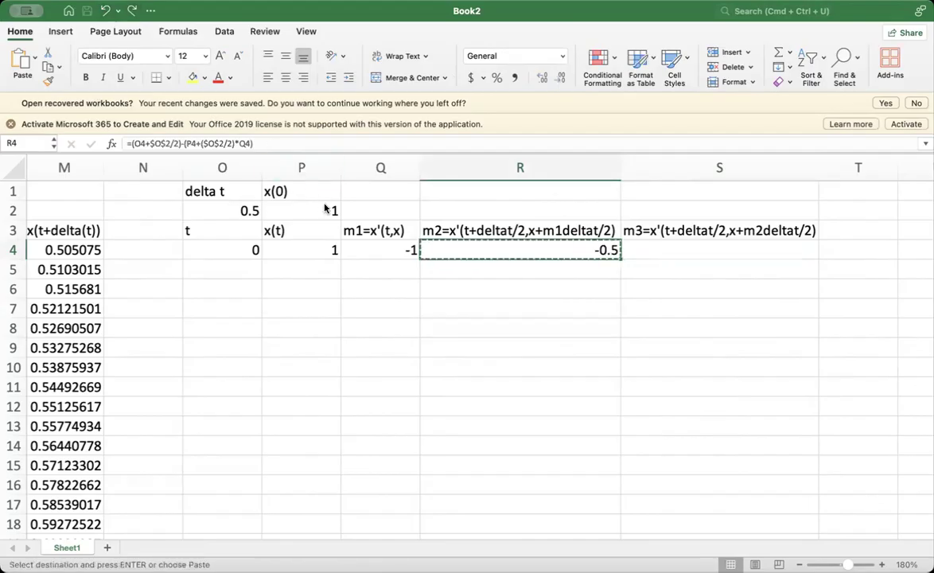
left_click(653, 251)
key("super+v")
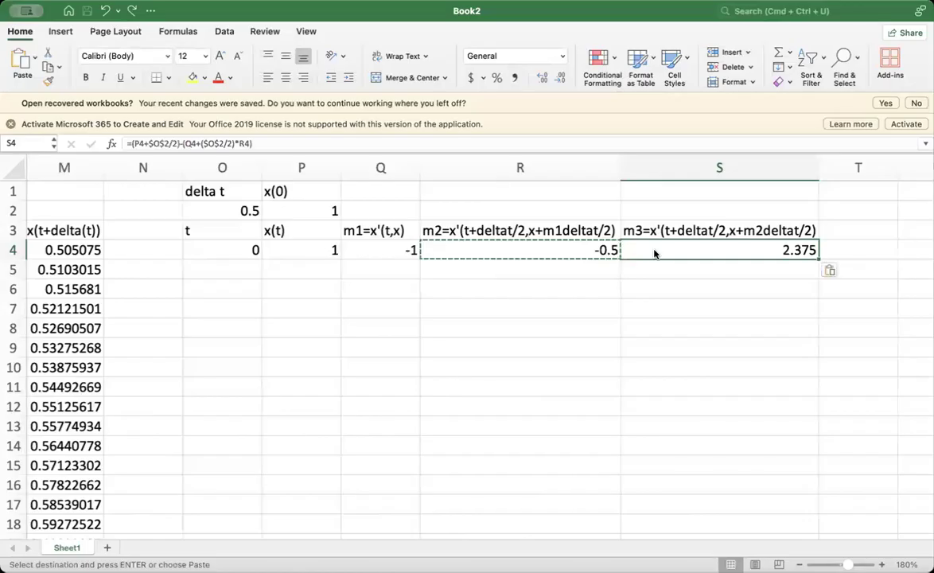
left_click(590, 305)
left_click(575, 245)
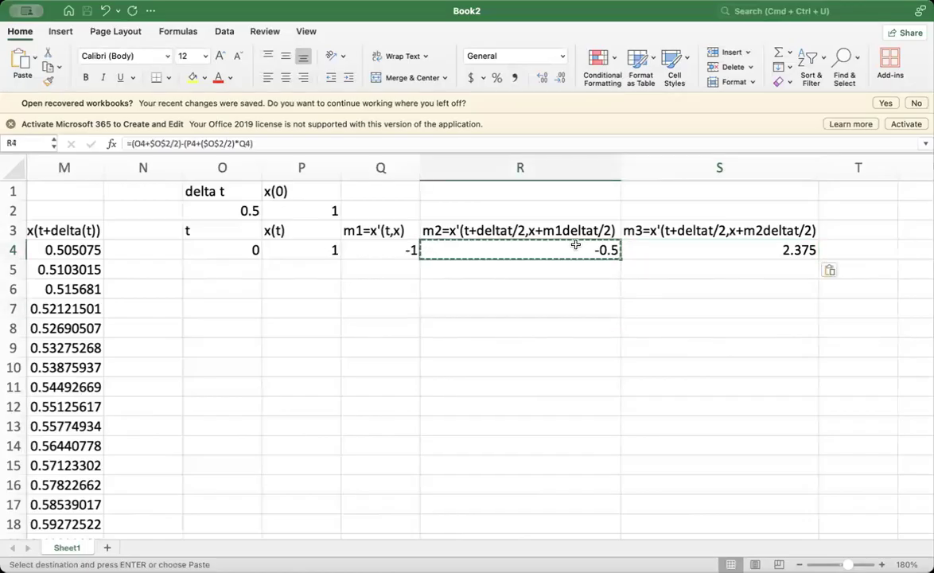
left_click(669, 251)
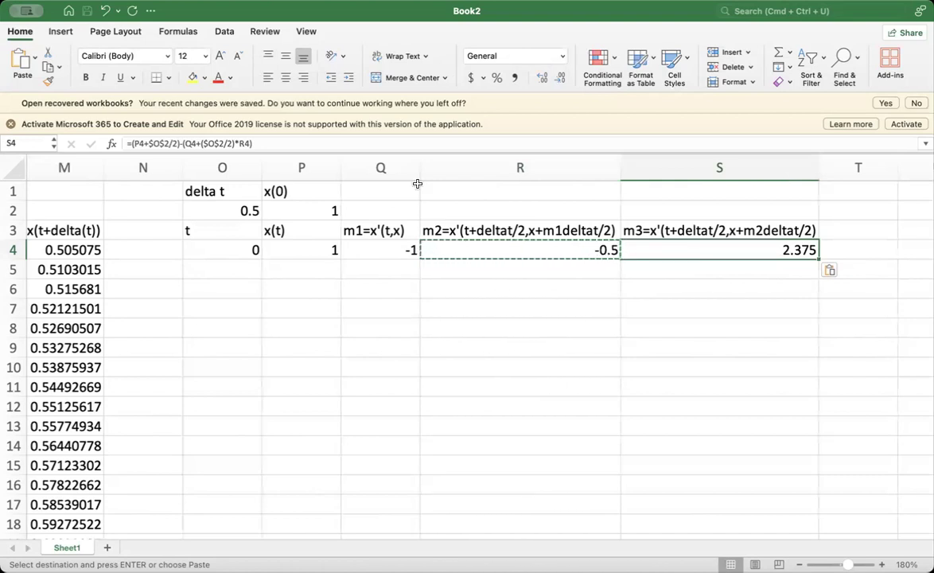
- Correct the shifted references in S4 so the m3 formula reads =(O4+$O$2/2)-(P4+($O$2/2)*R4)
left_click(134, 143)
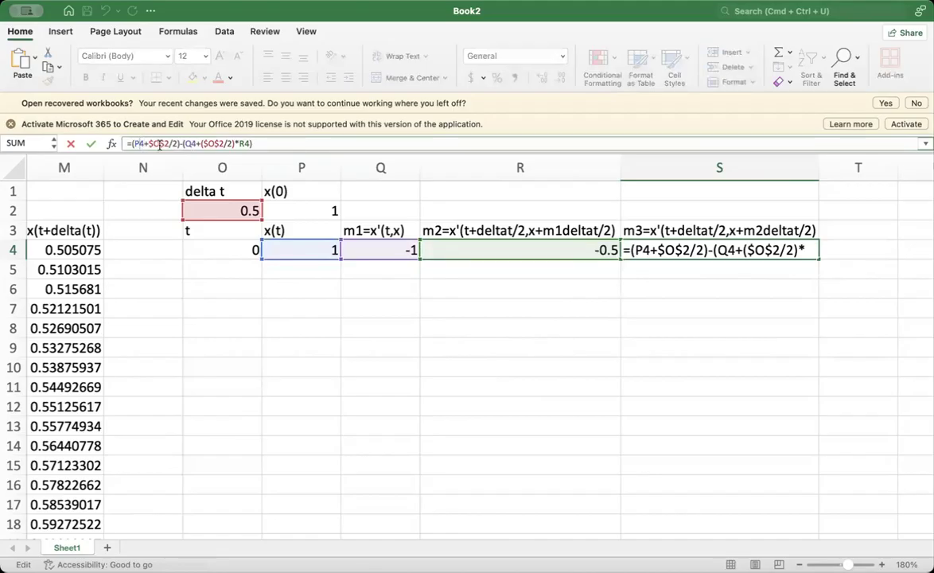
key("BackSpace")
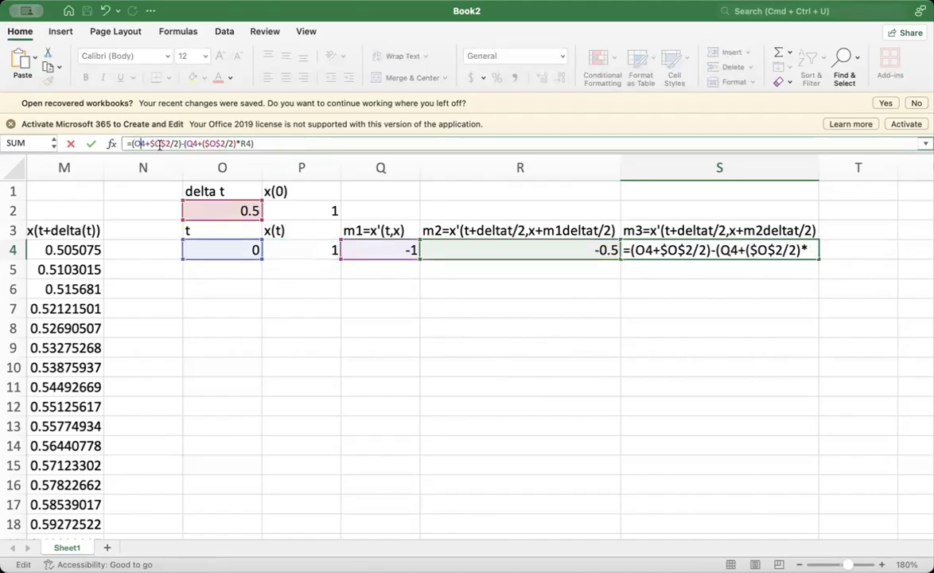
type("O")
left_click(167, 143)
key("BackSpace")
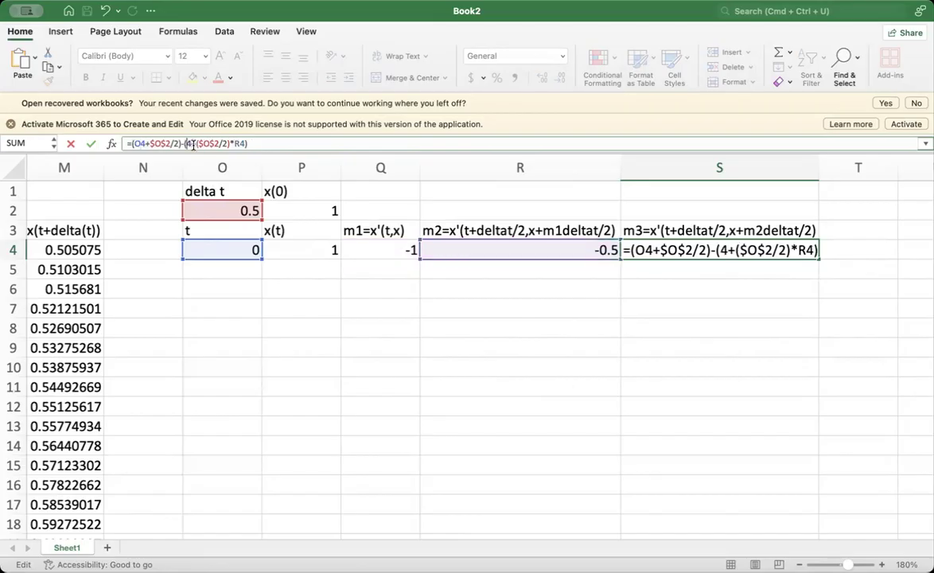
type("P")
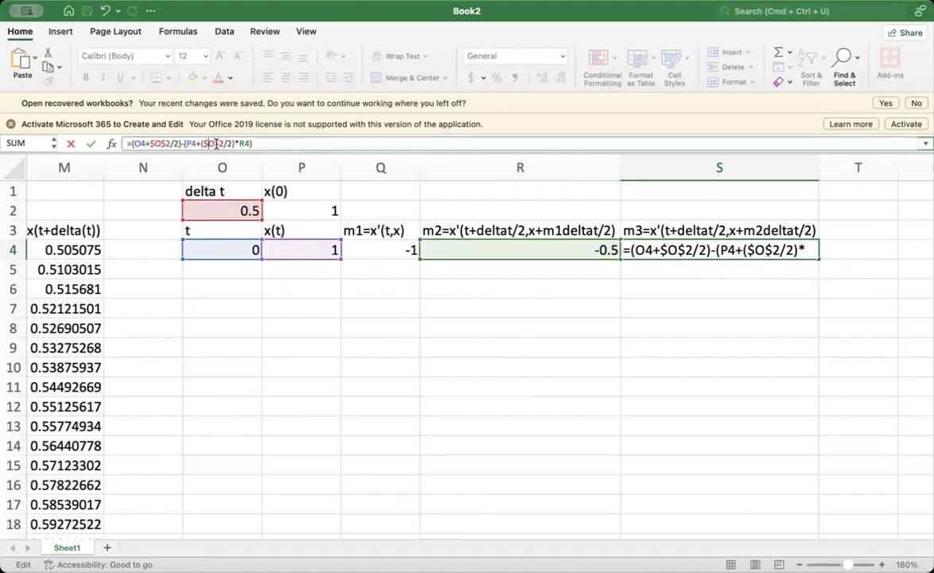
left_click(241, 143)
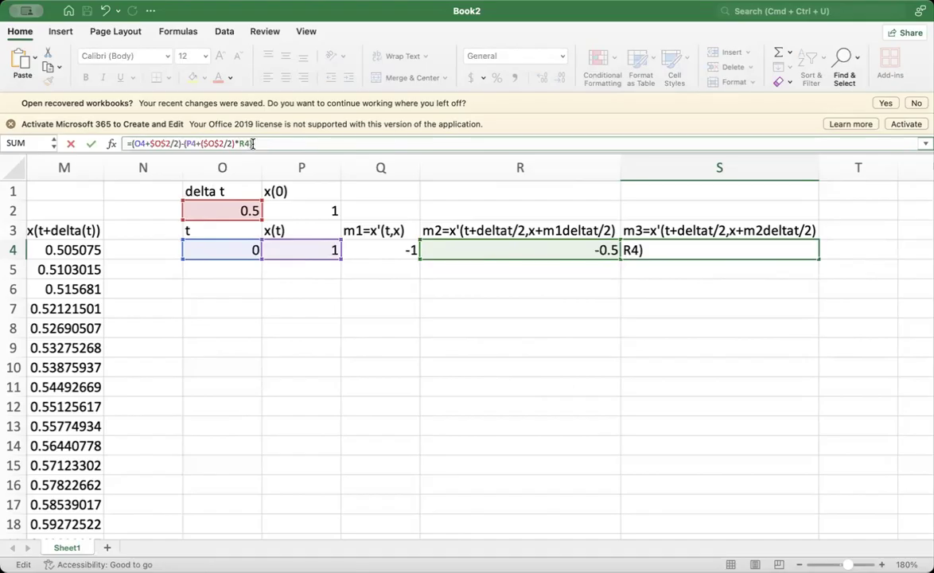
key("Return")
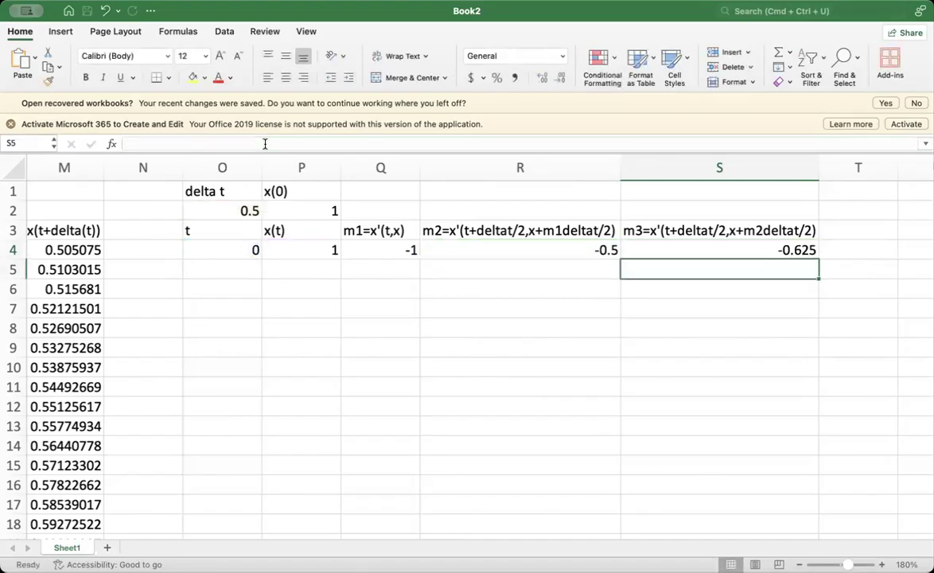
- Enter the heading m4=x'(t+deltat,x+m3deltat) in T3
scroll(337, 333, "right", 2)
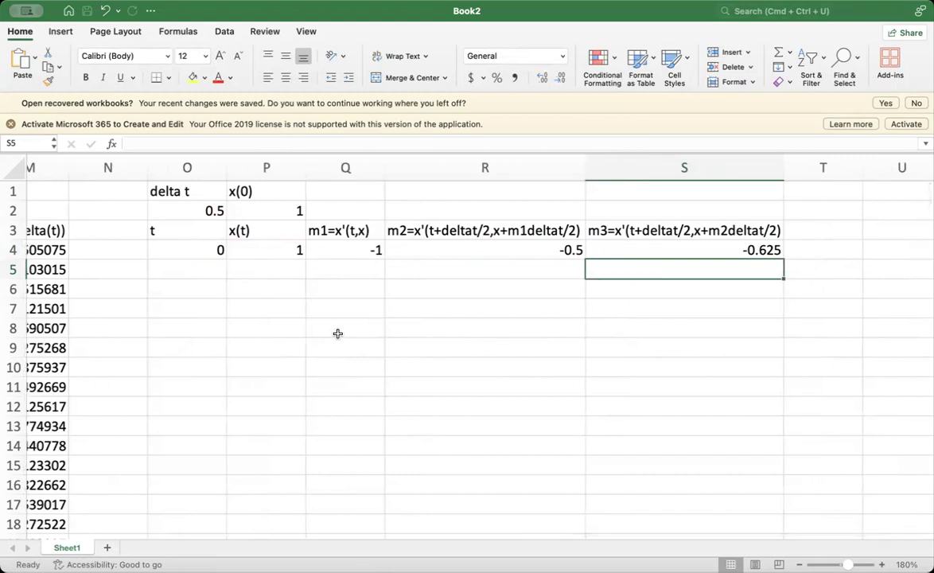
scroll(337, 333, "right", 1)
left_click(770, 230)
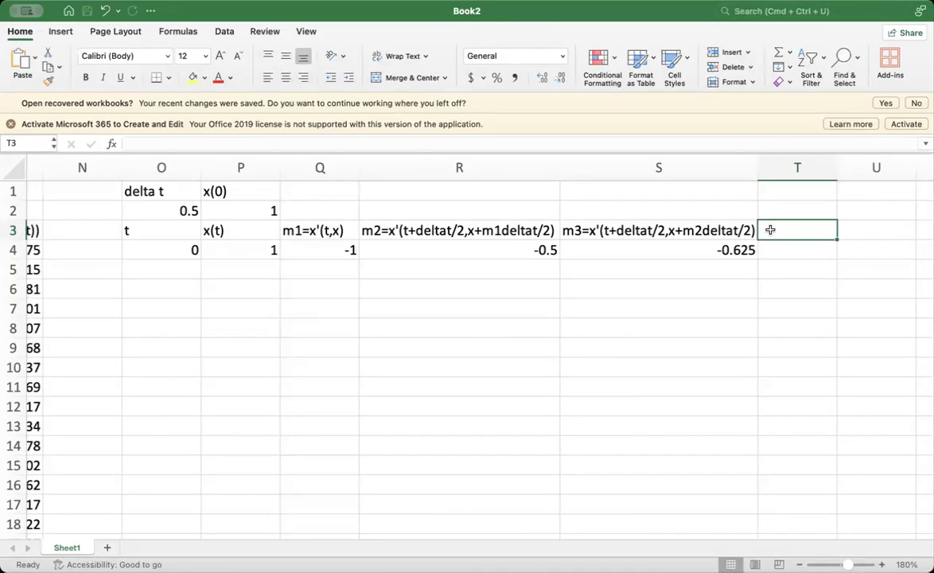
type("m4=")
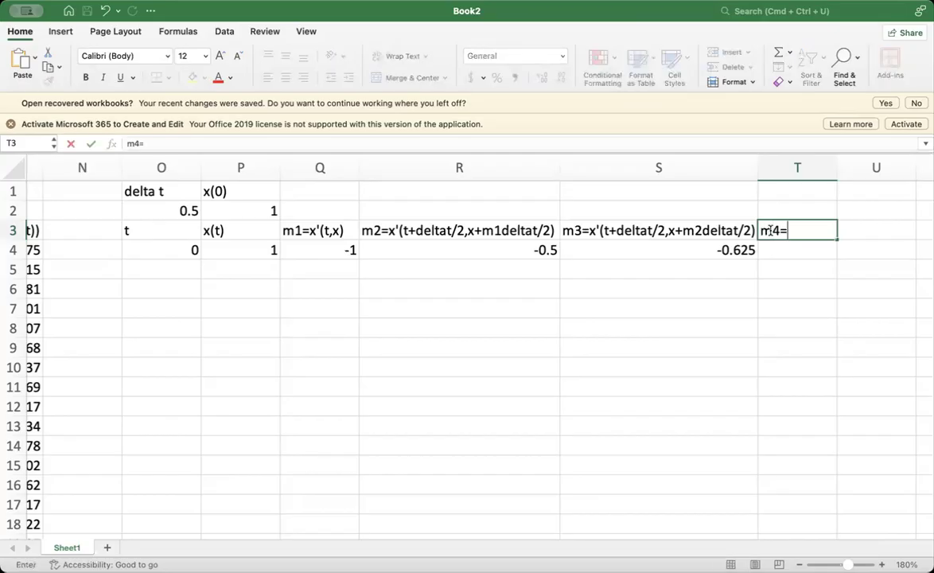
type("x'(t+deltat/")
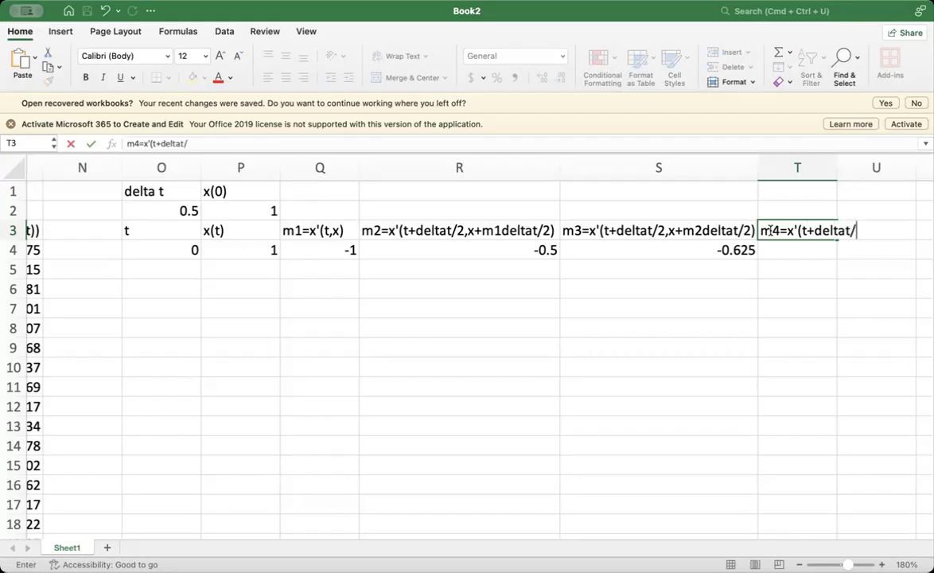
key("BackSpace")
type(",")
type("x")
type("+m3")
type("deltat")
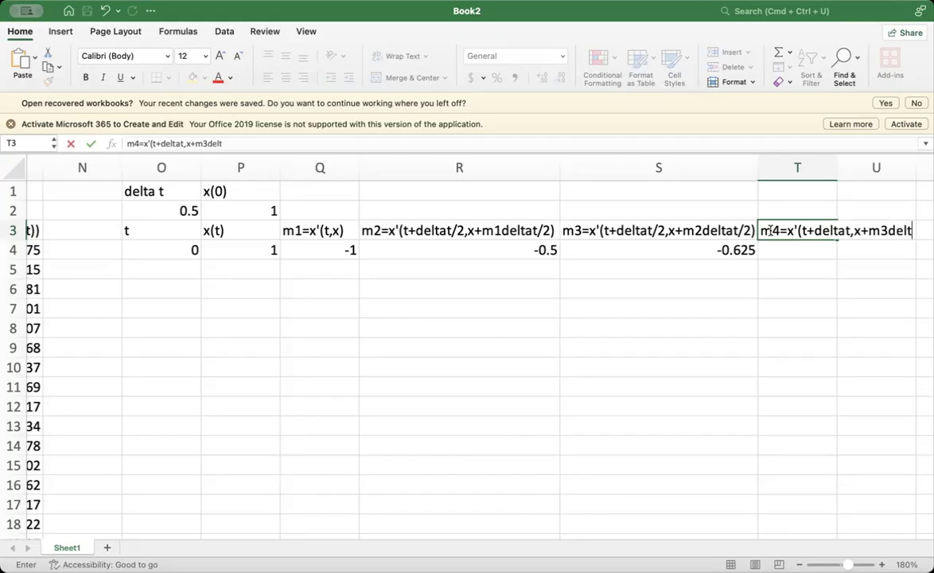
type(")")
- Widen column T to fit the full m4 heading and select the empty cell T4 beneath it
left_click(838, 164)
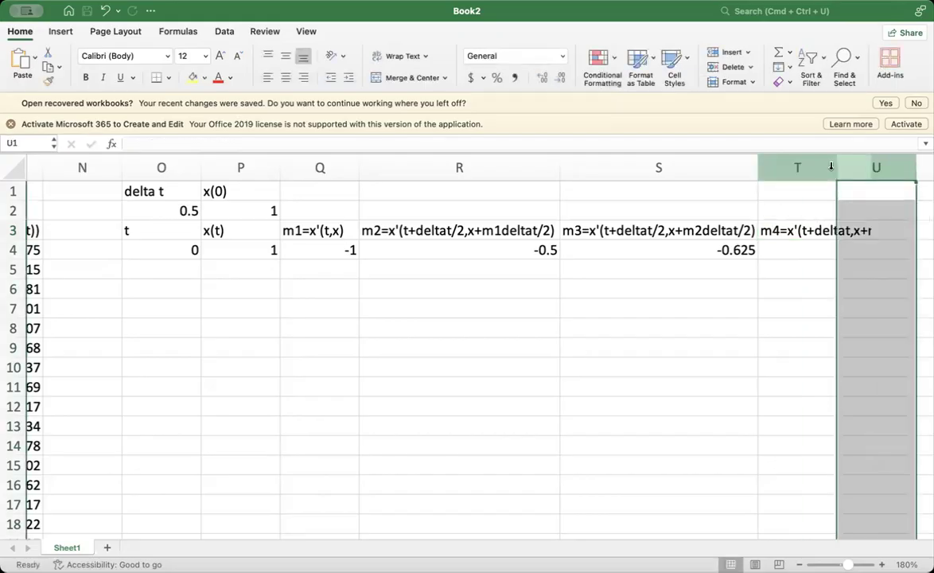
left_click_drag(836, 163, 883, 167)
scroll(819, 363, "right", 2)
left_click(759, 322)
left_click(747, 252)
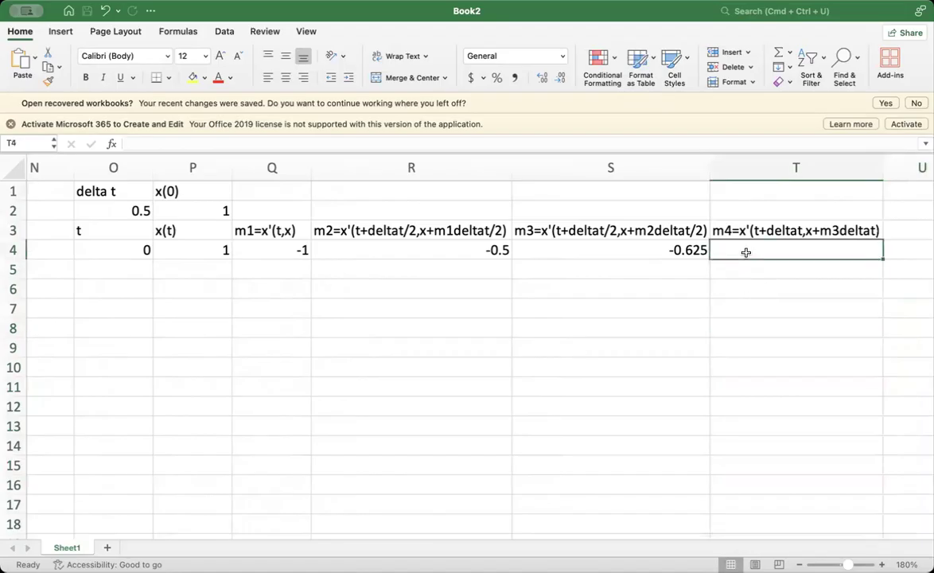
- Start the m4 formula in T4 with =O4+$O$2-, locking the delta t reference as absolute
type("=")
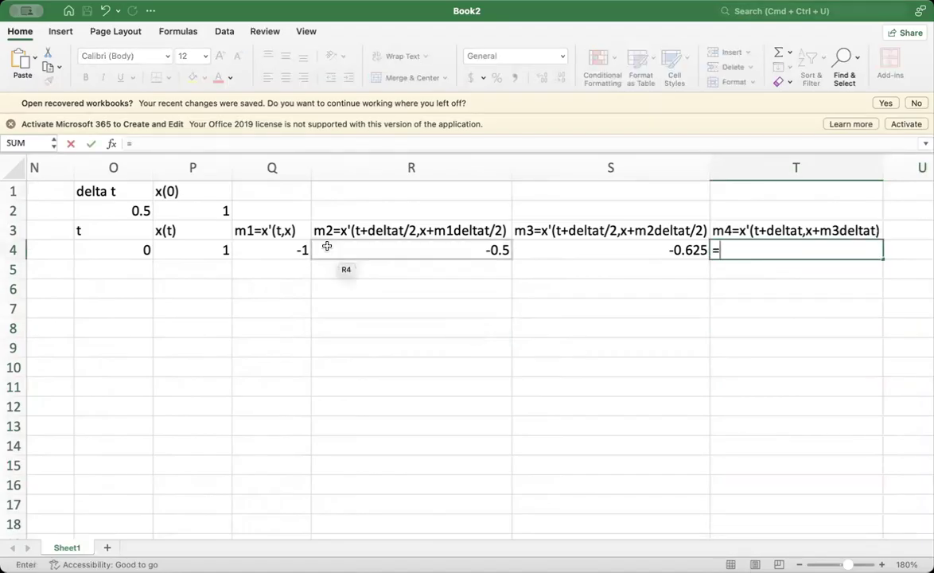
left_click(111, 253)
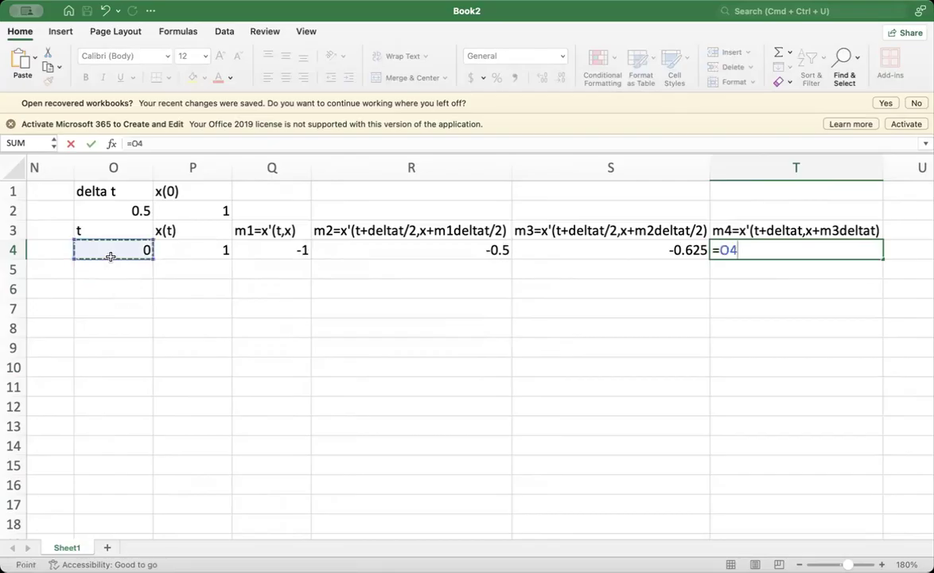
type("+")
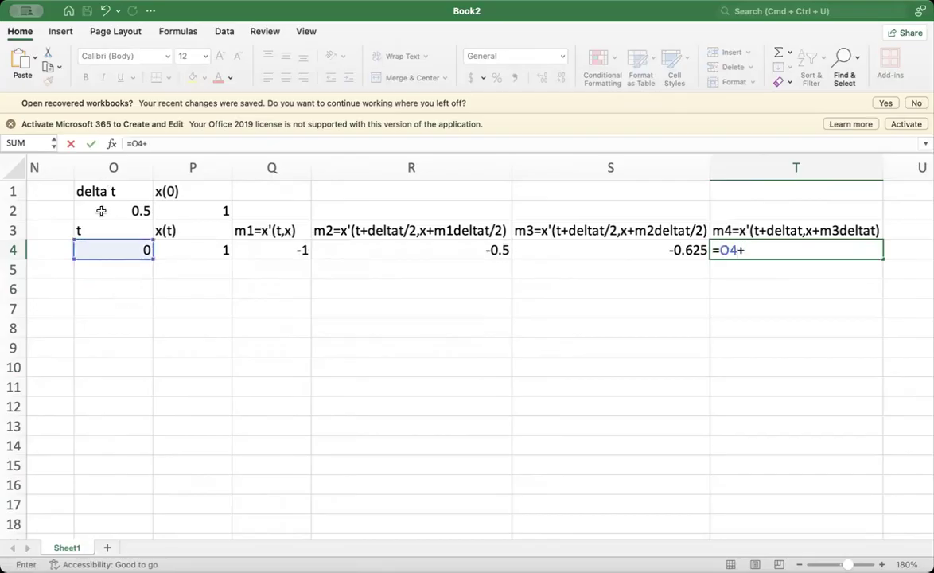
left_click(102, 211)
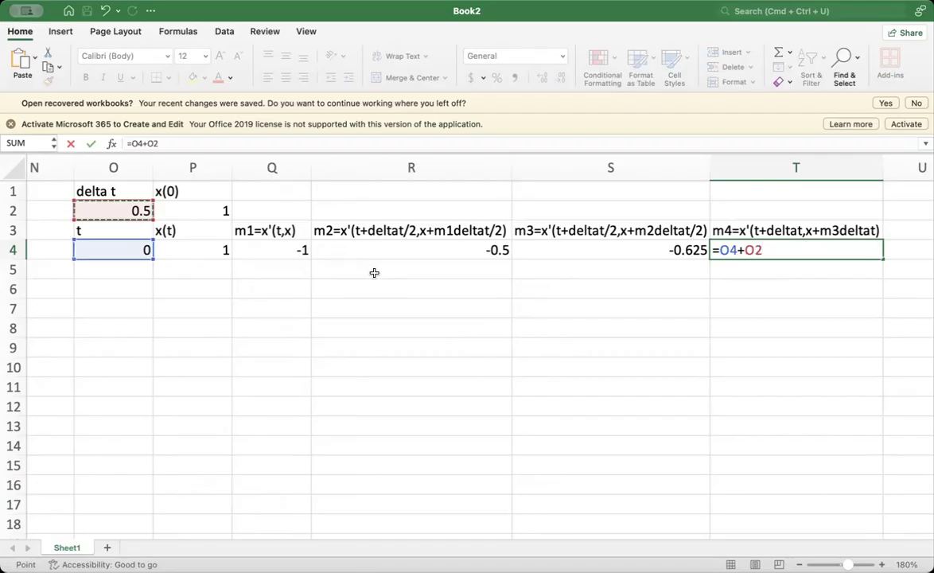
key("Left")
key("Left")
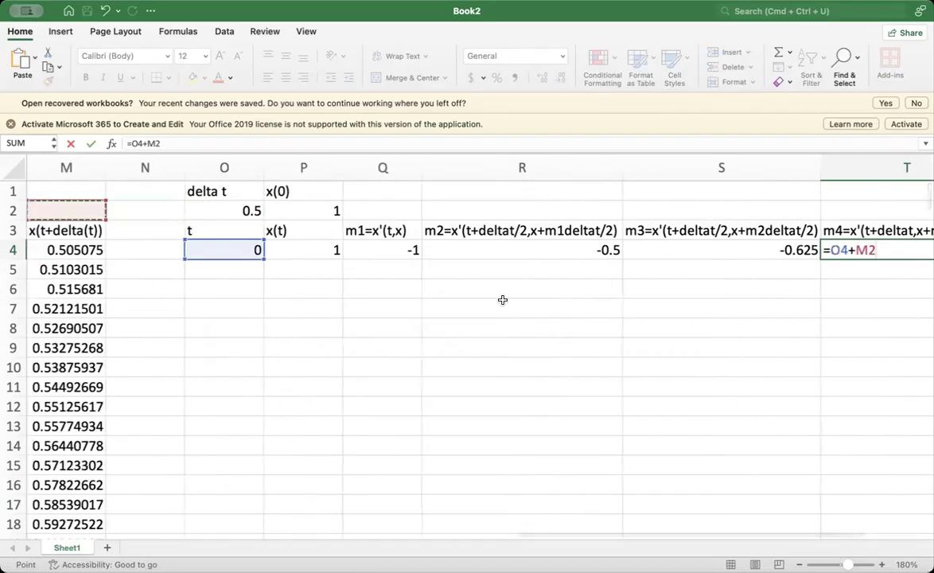
key("Right")
key("Right")
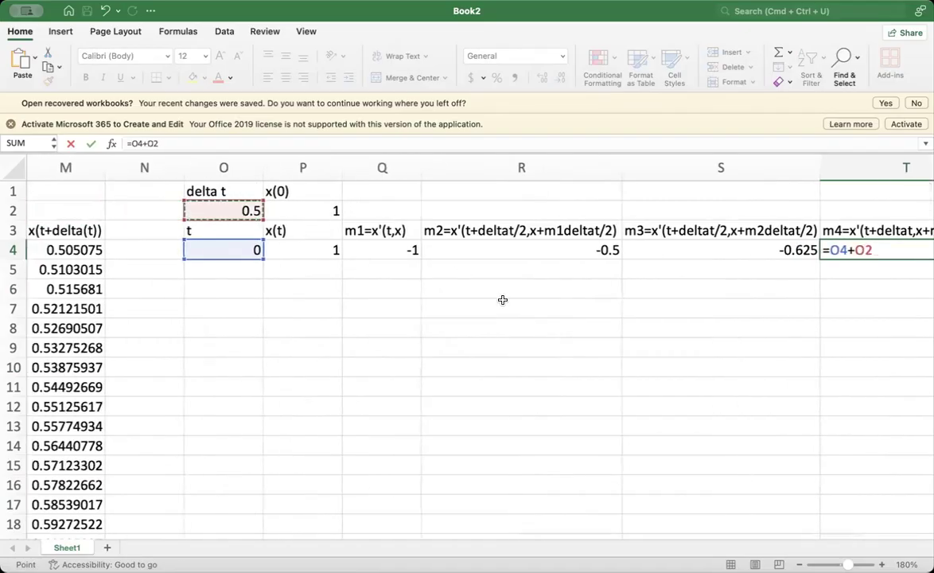
scroll(853, 267, "right", 2)
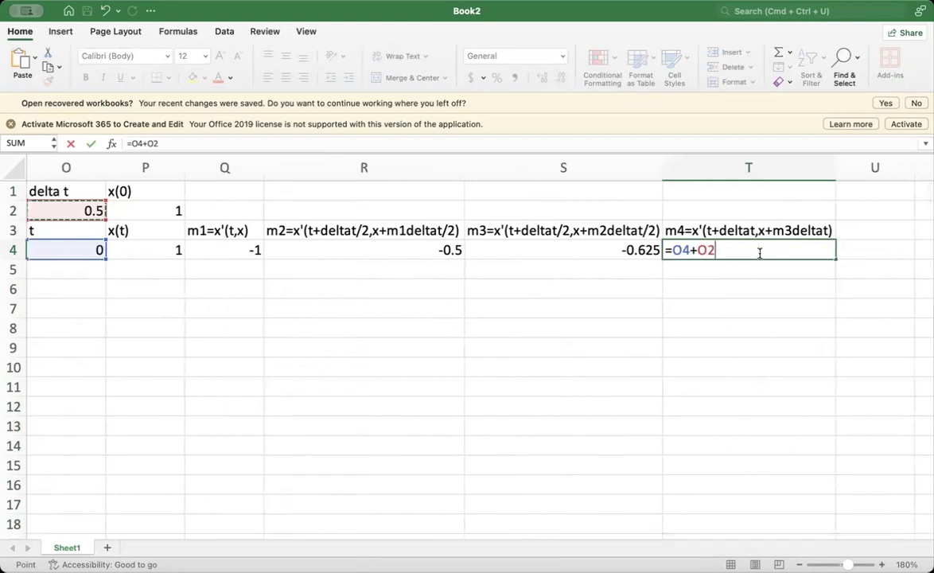
type("+")
key("BackSpace")
type("-")
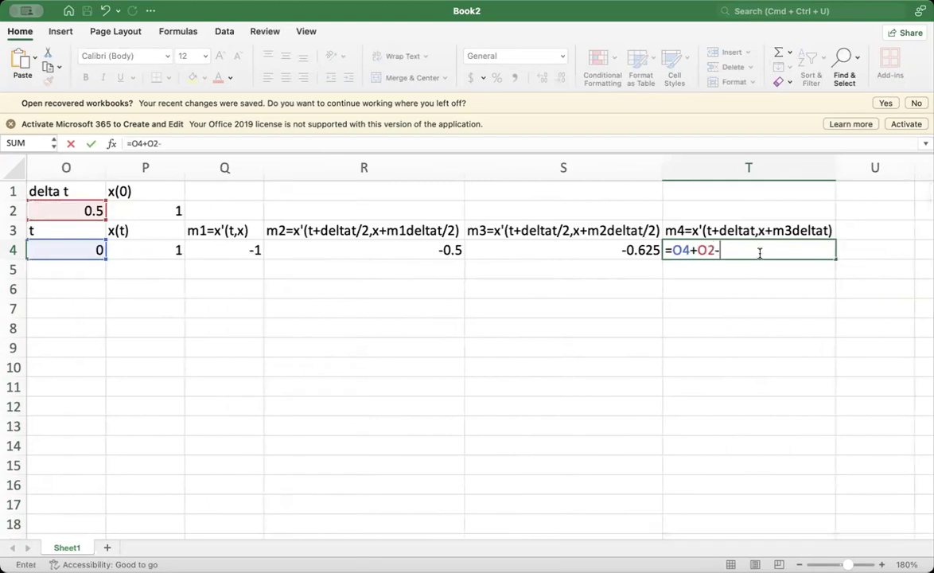
left_click(706, 250)
type("$O")
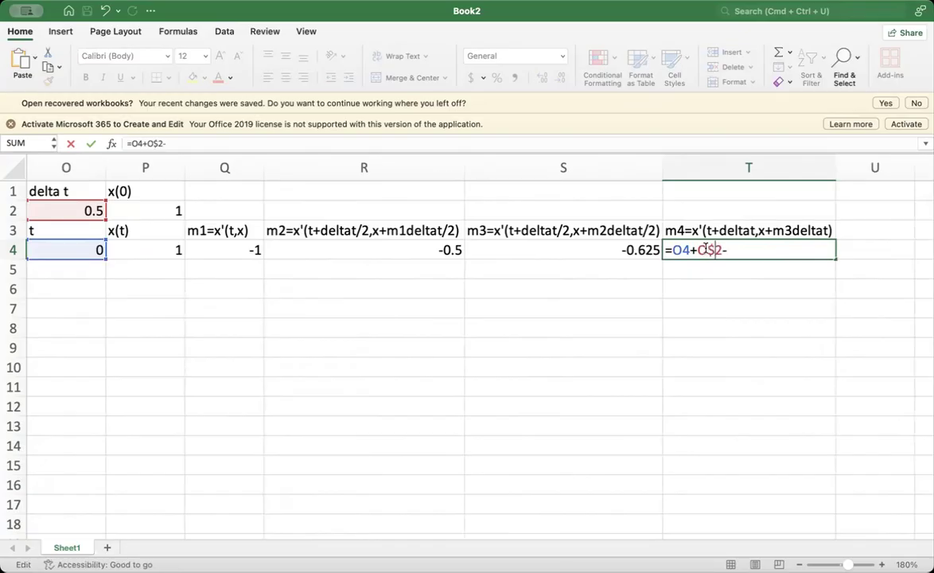
type("$2-")
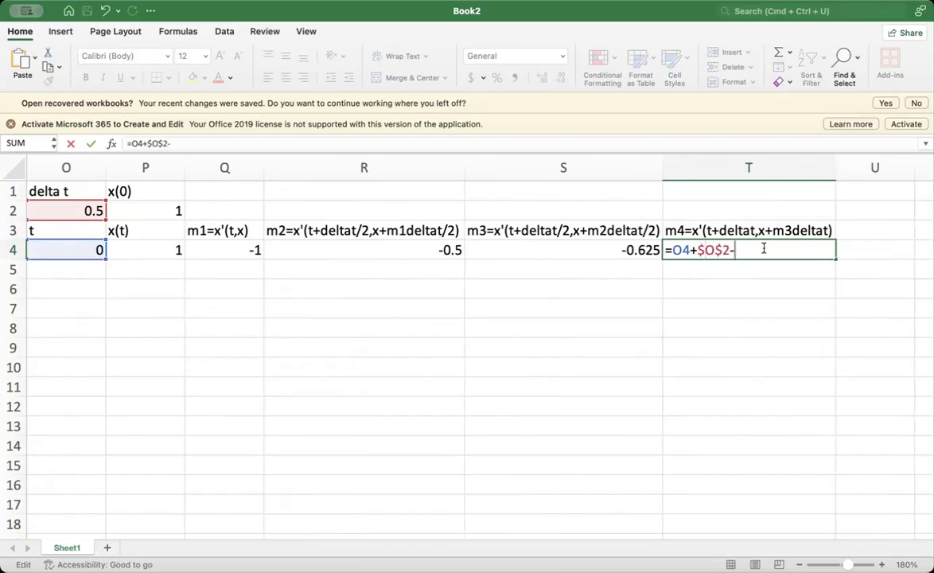
type("(")
- Complete the m4 formula in T4 as =O4+$O$2-(P4+S4*$O$2), with the second delta t reference absolute
left_click(135, 251)
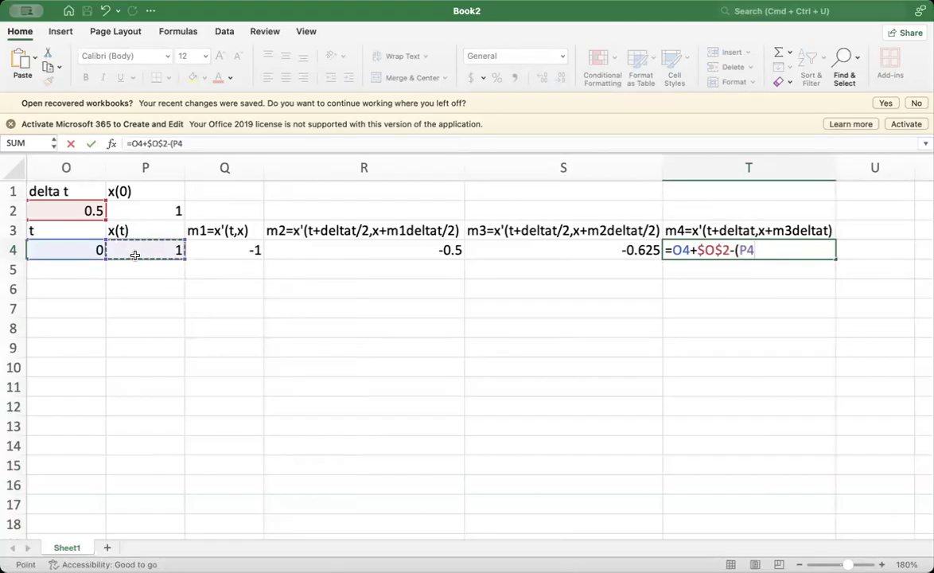
type("+")
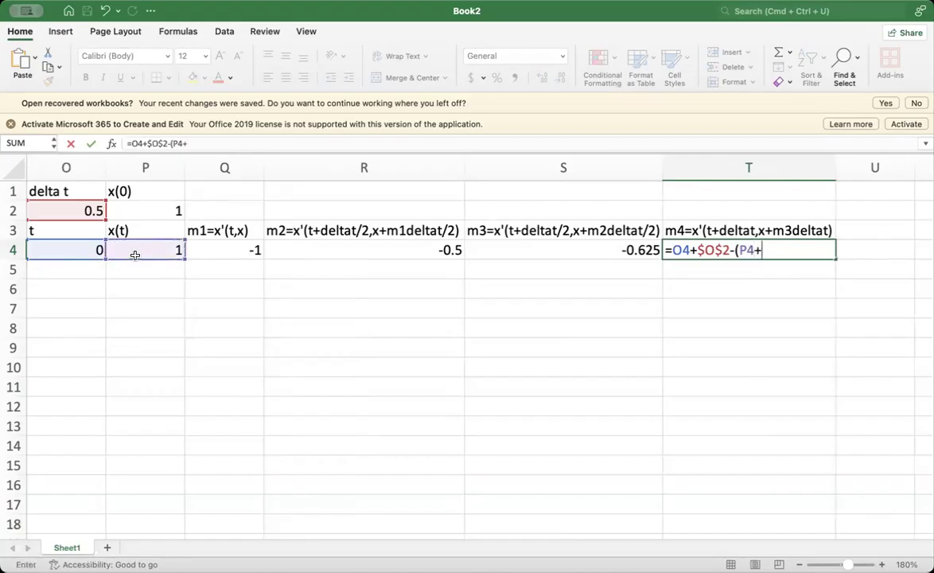
left_click(556, 252)
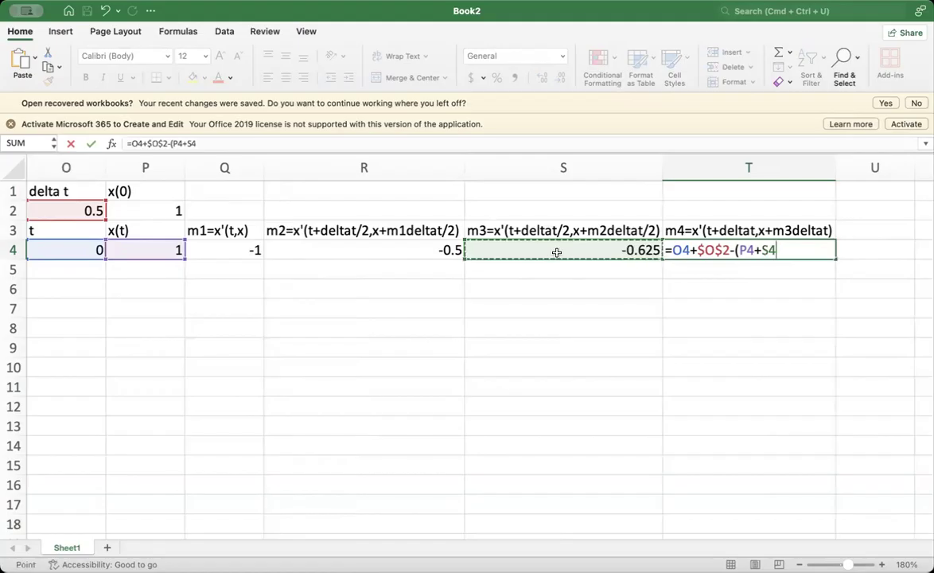
type("*")
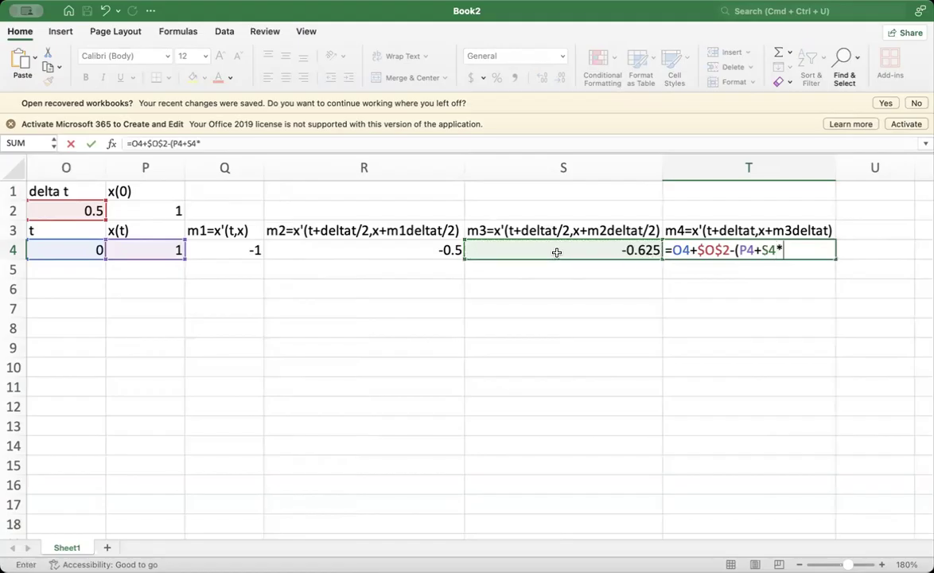
left_click(73, 208)
scroll(460, 284, "left", 2)
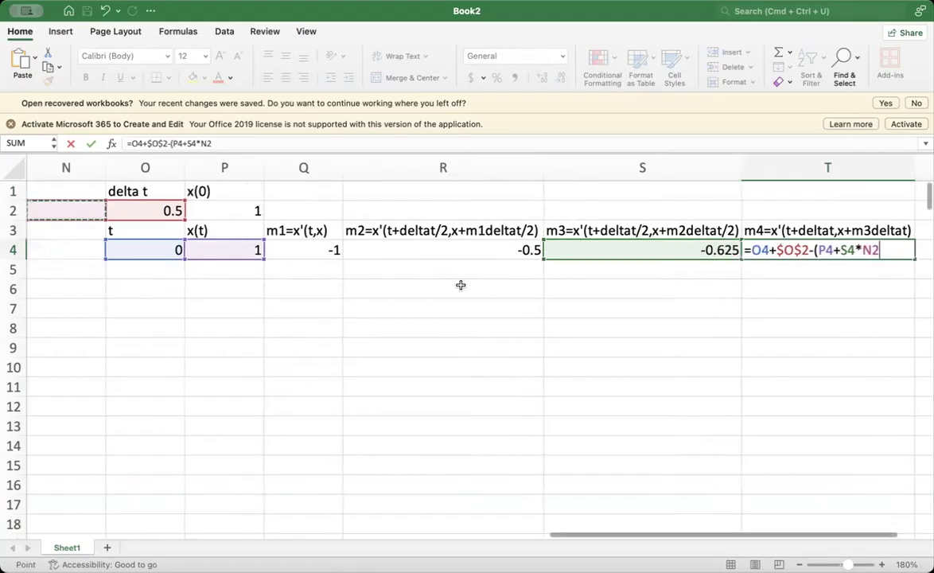
left_click(869, 249)
type("$O$")
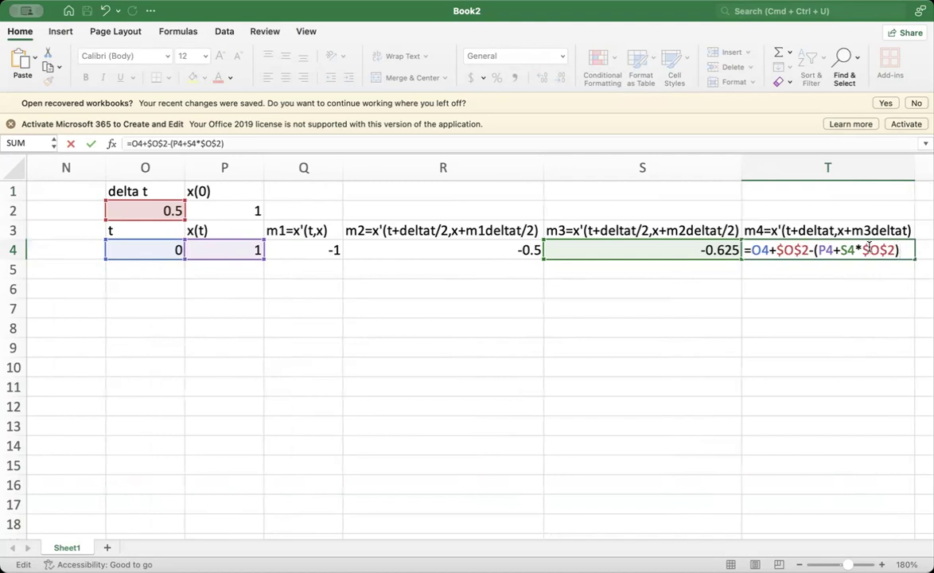
key("Return")
- Review the slope formulas m1 to m4 in cells Q4, R4, S4 and T4 one by one
scroll(793, 357, "right", 2)
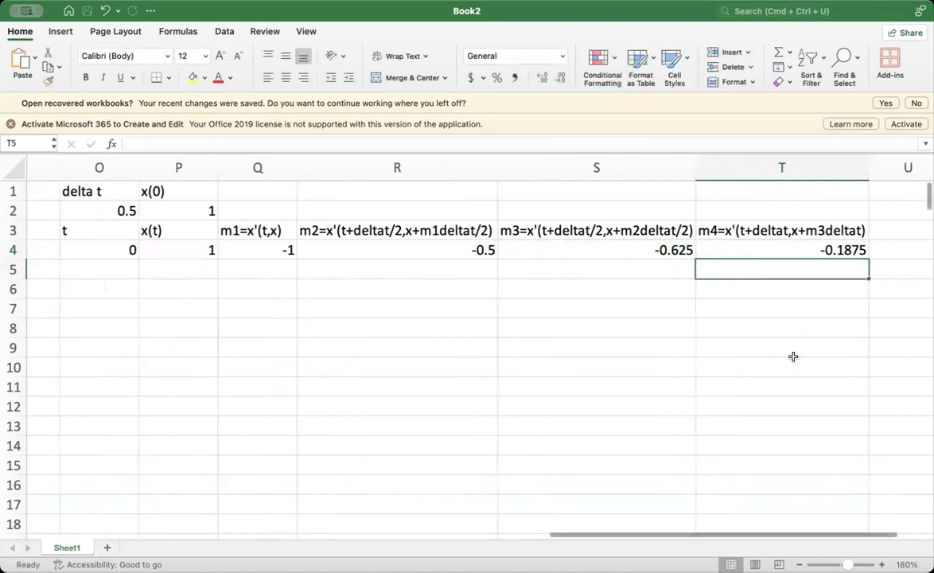
scroll(792, 356, "right", 1)
scroll(793, 356, "down", 1)
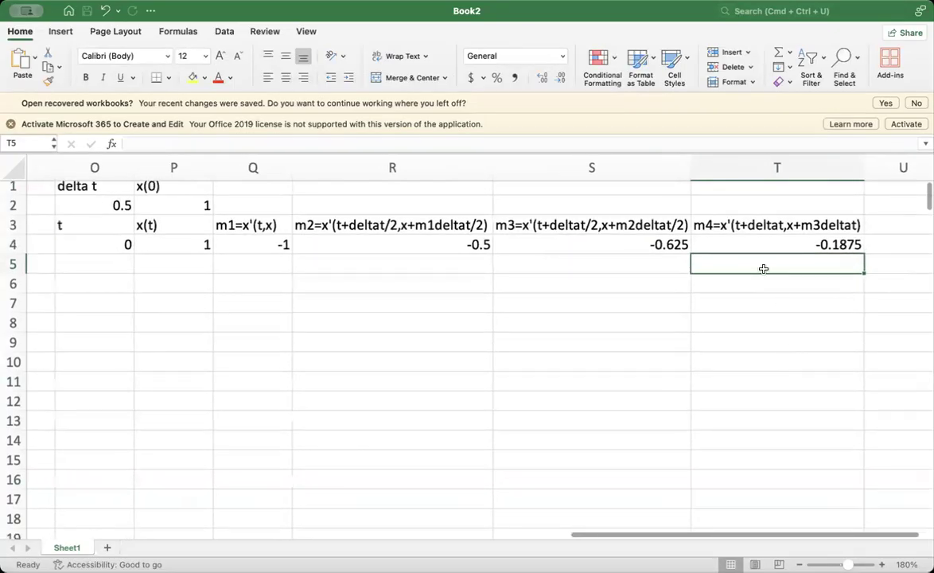
left_click(256, 244)
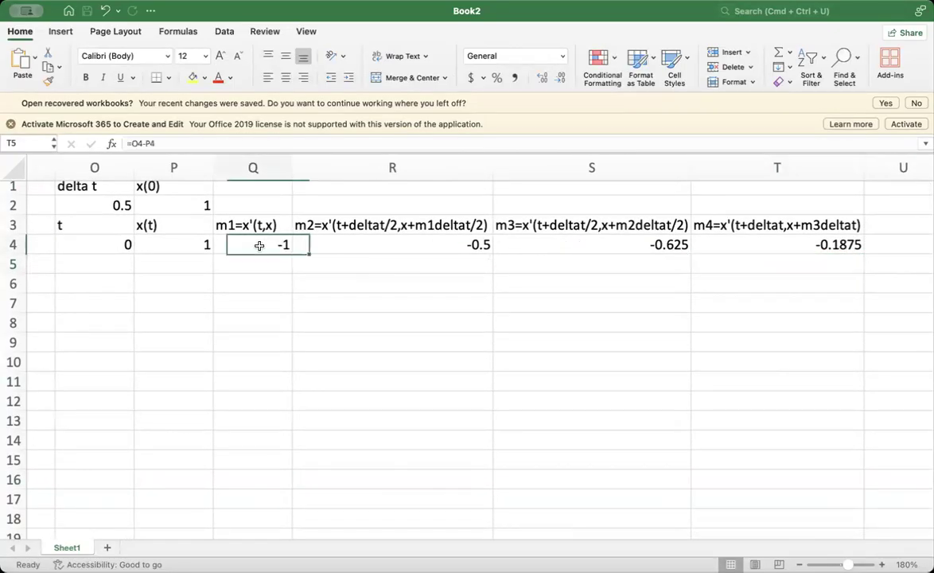
left_click(365, 246)
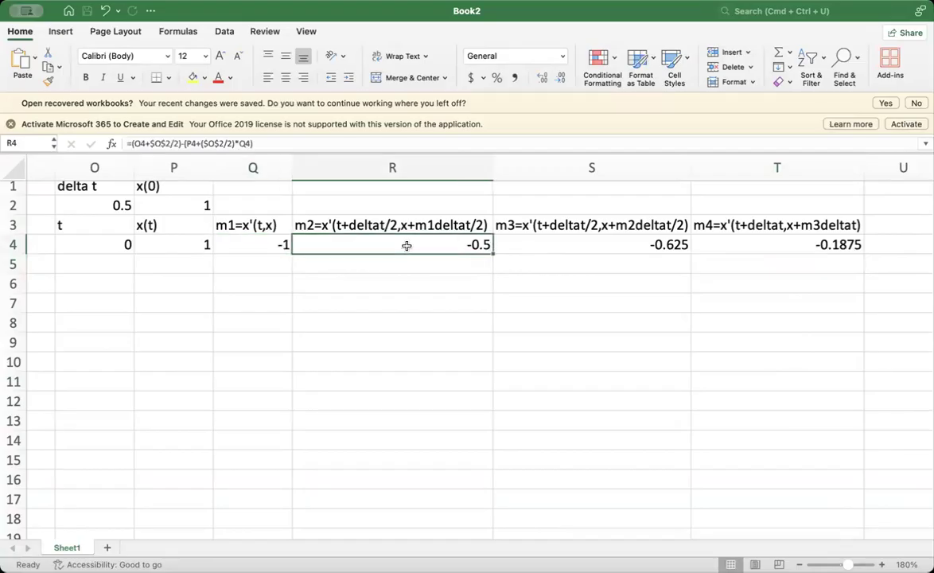
left_click(595, 243)
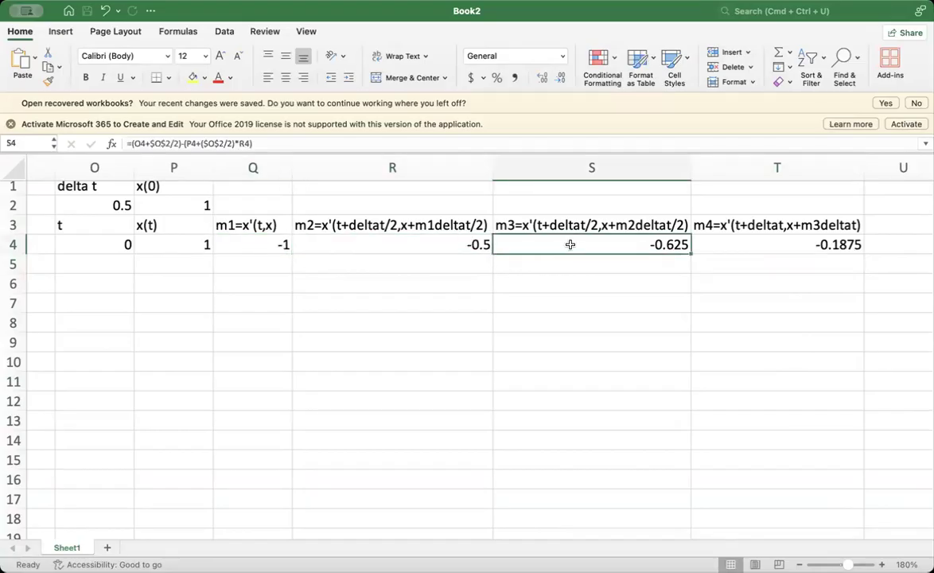
left_click(728, 241)
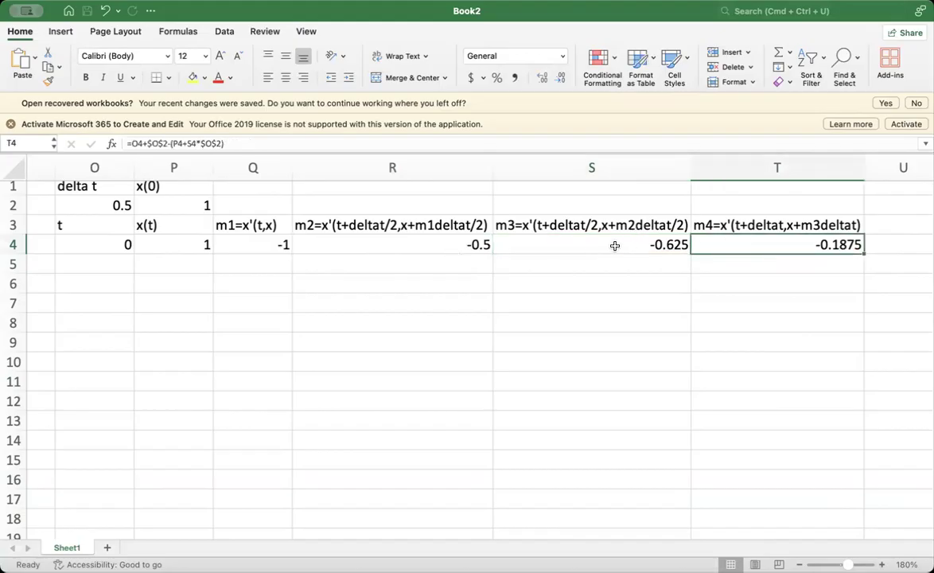
- Enter the heading m in U3 and select the empty cell U4 beneath it
scroll(615, 246, "right", 1)
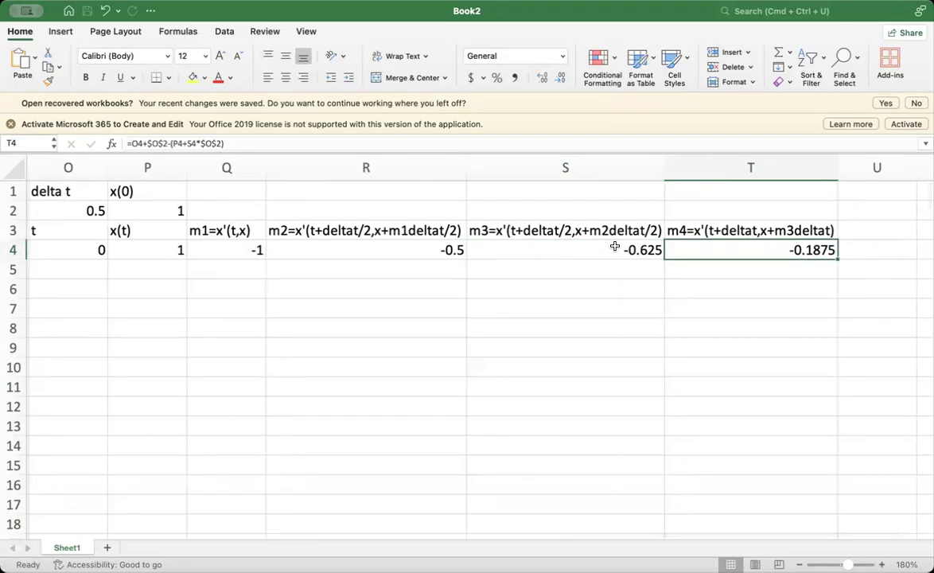
scroll(652, 279, "right", 1)
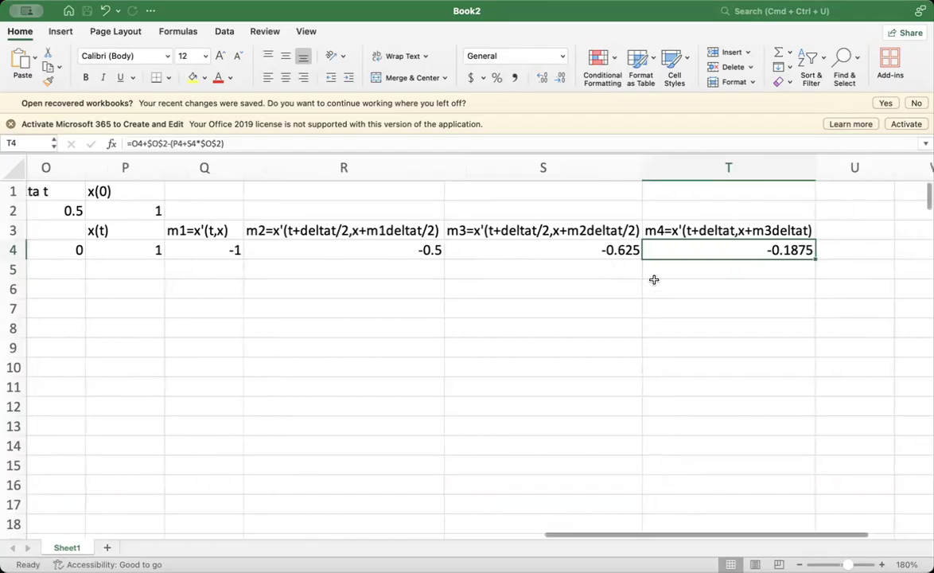
left_click(841, 232)
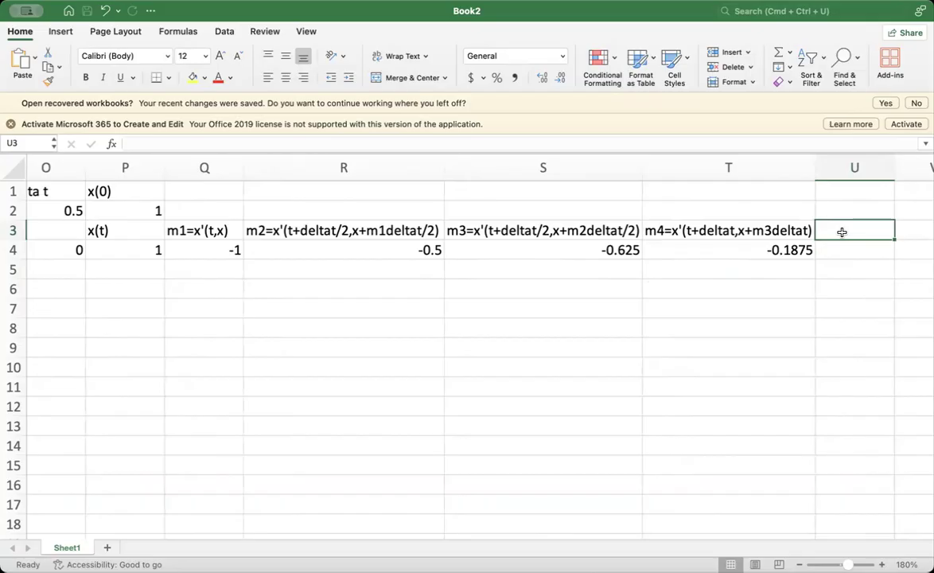
type("m")
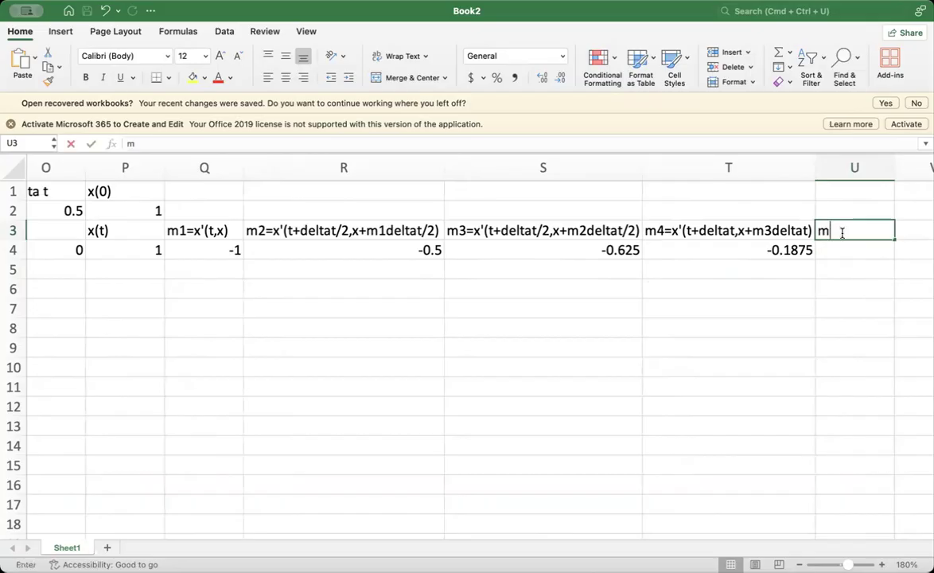
left_click(832, 253)
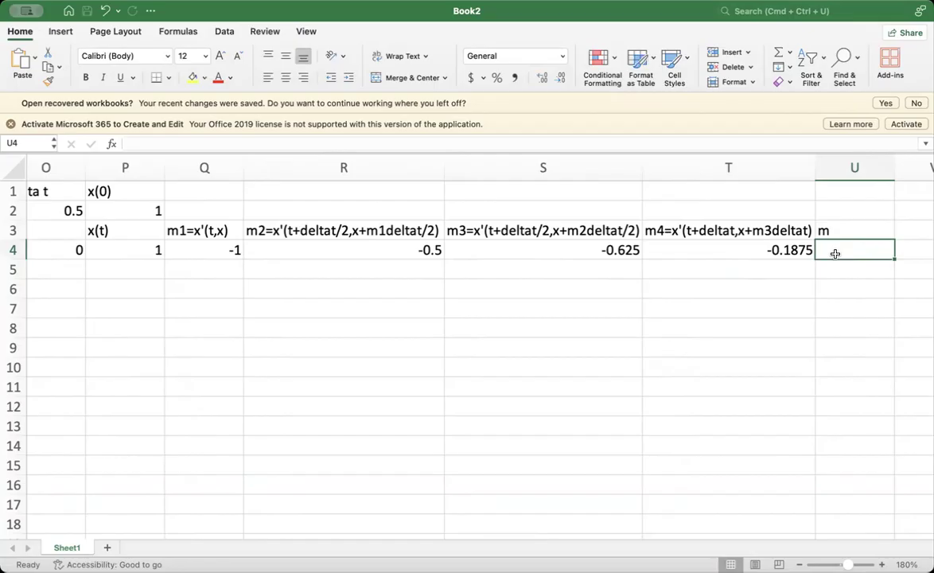
- Begin the combined slope formula in U4 with =1/6*(Q4+2 and decline the suggested formula correction
type("1")
key("BackSpace")
type("=1/6*(")
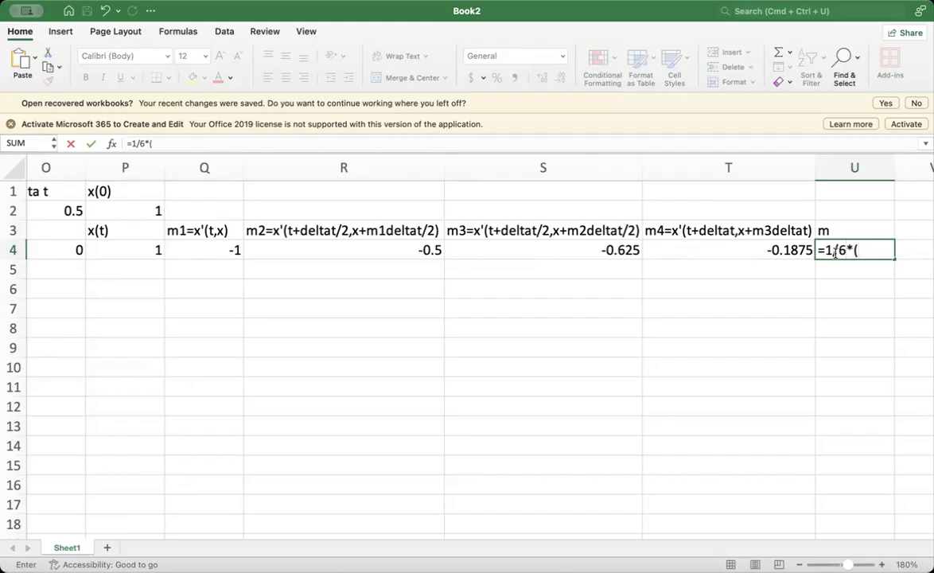
left_click(226, 252)
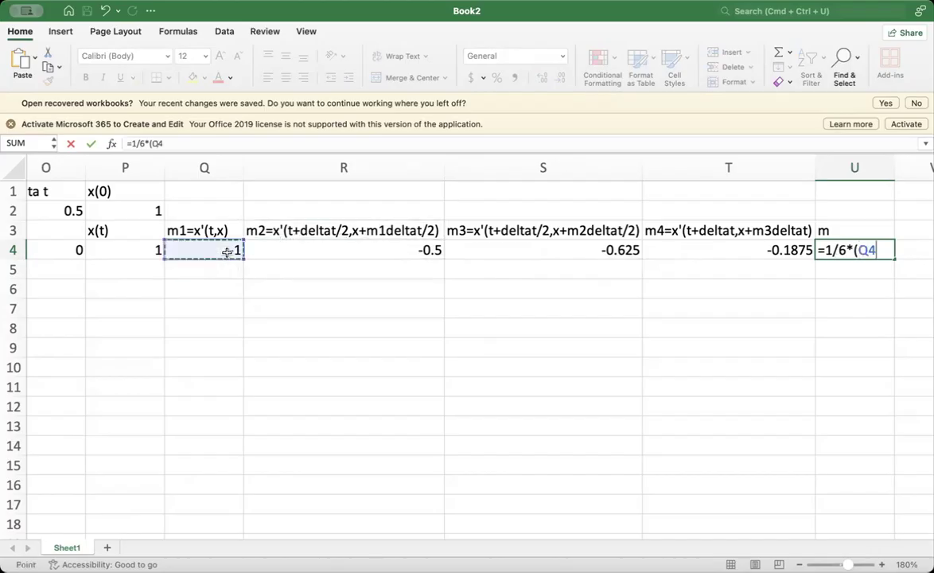
type("+2")
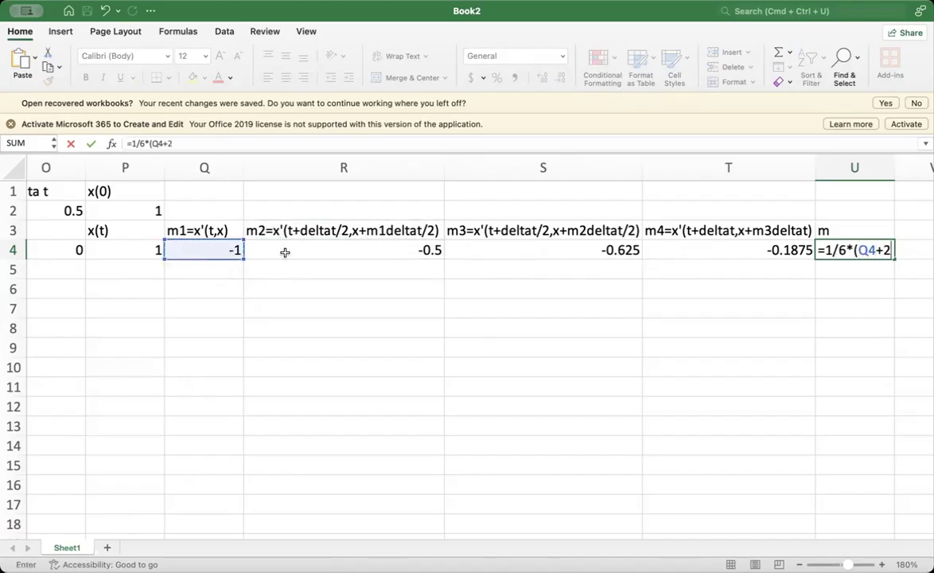
key("Return")
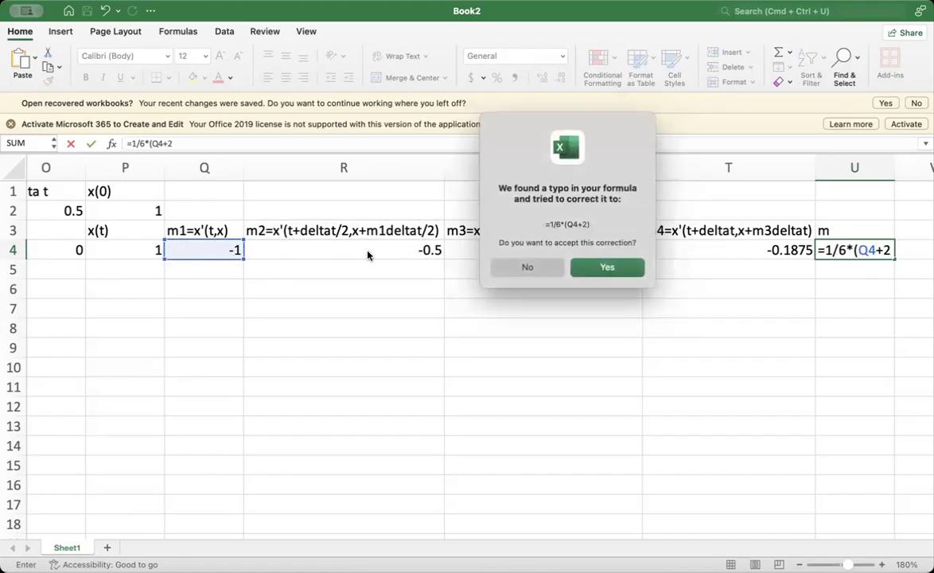
left_click(526, 266)
left_click(587, 248)
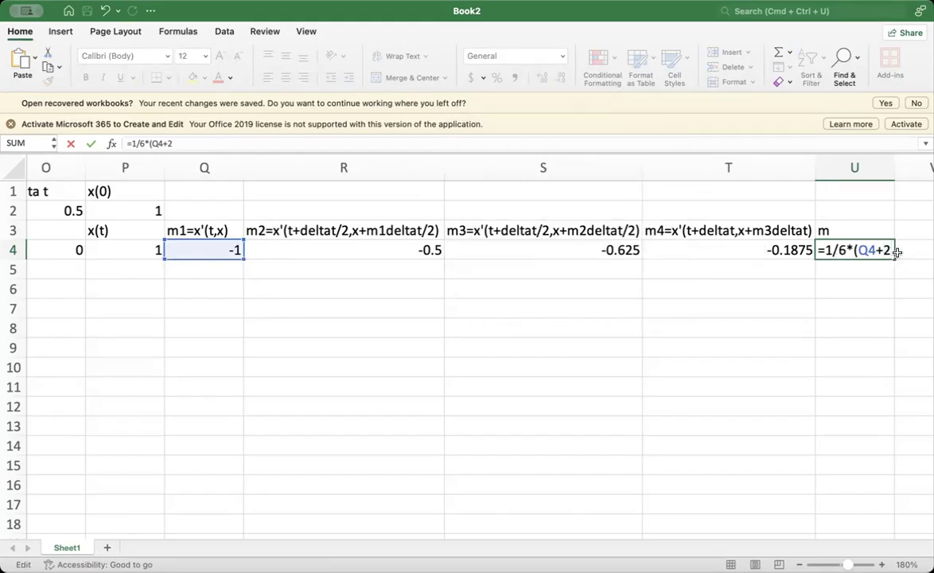
- Complete the weighted-average slope formula in U4 as =1/6*(Q4+2*R4+2*S4+T4) and reselect the cell
type("*")
left_click(393, 254)
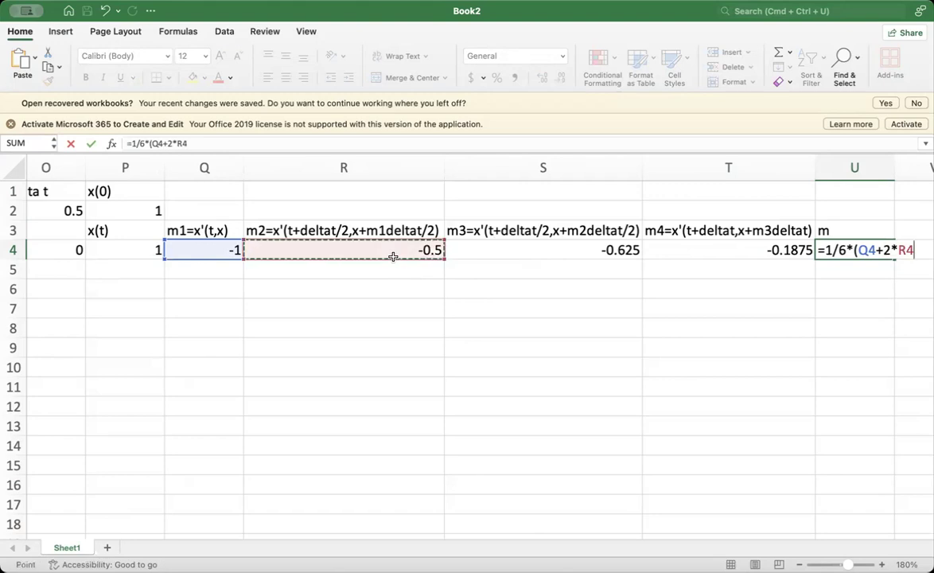
type("+2*")
left_click(473, 258)
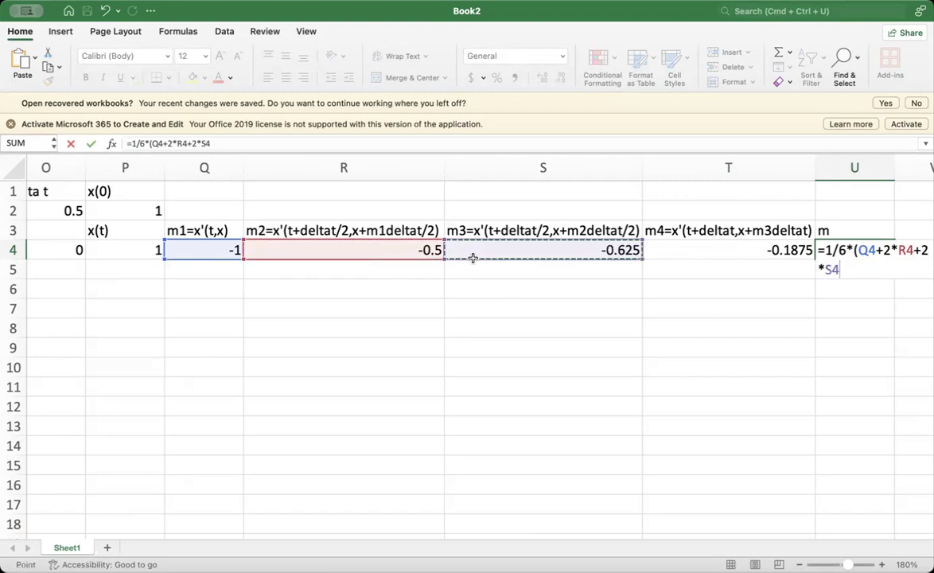
scroll(472, 257, "right", 3)
type("+")
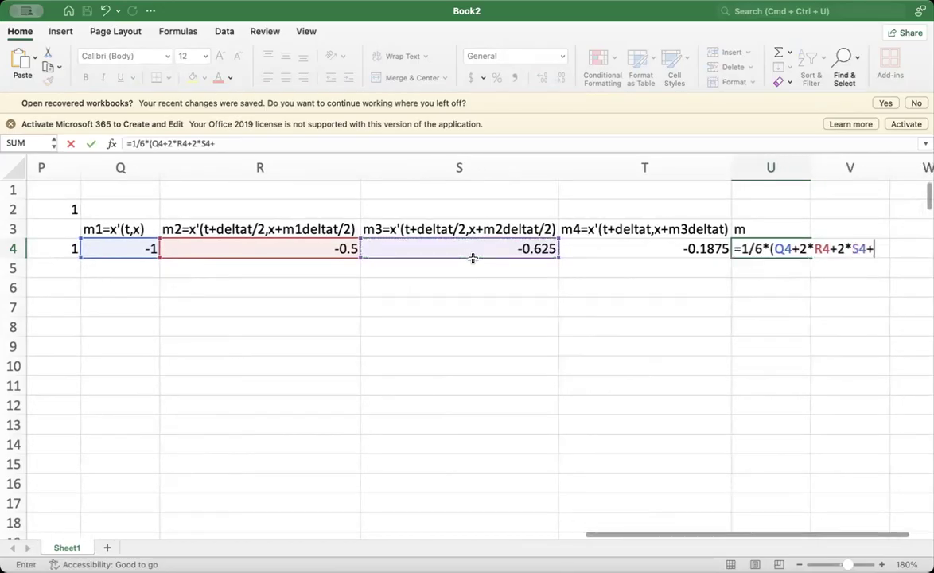
left_click(602, 255)
type(")")
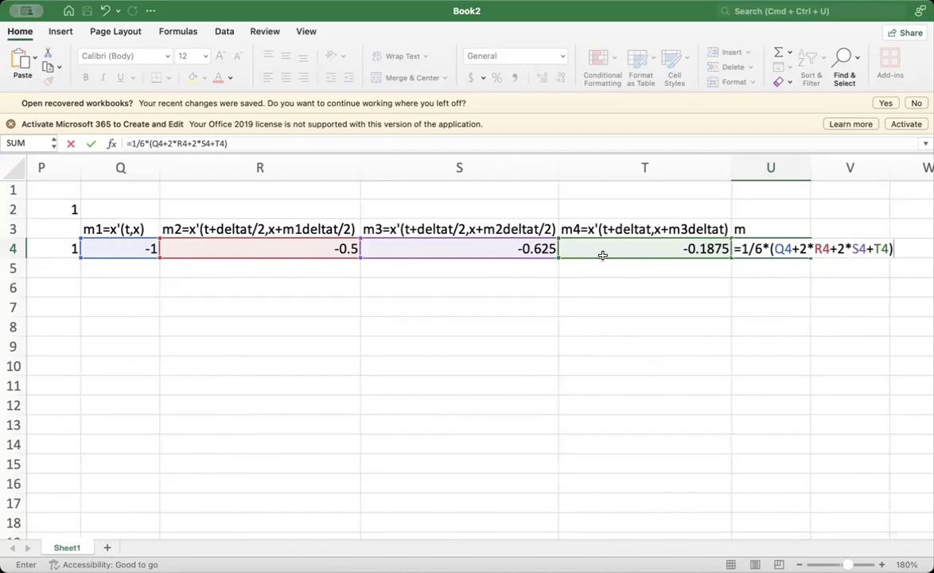
key("Return")
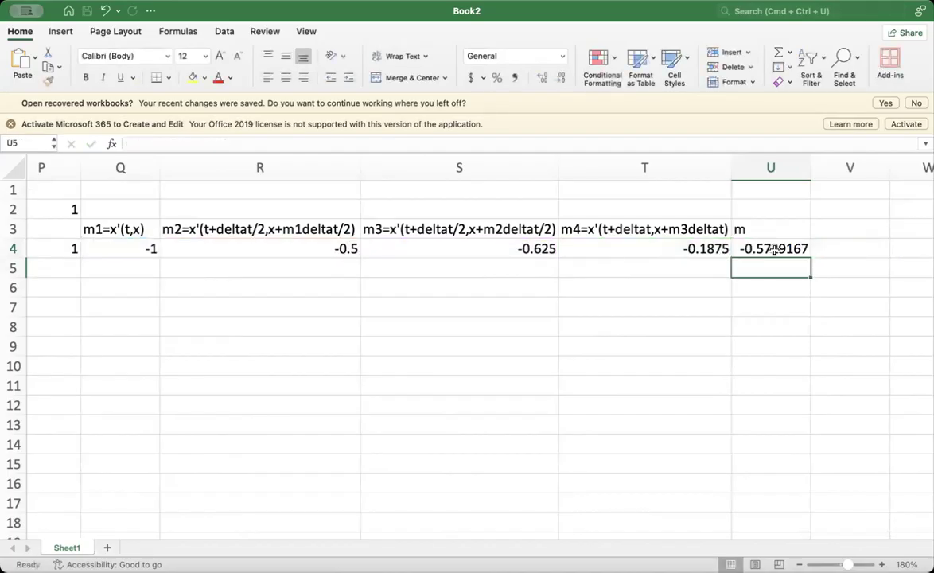
left_click(761, 248)
- Enter the heading x(t+deltat) in V3, beside the m column
scroll(681, 305, "left", 3)
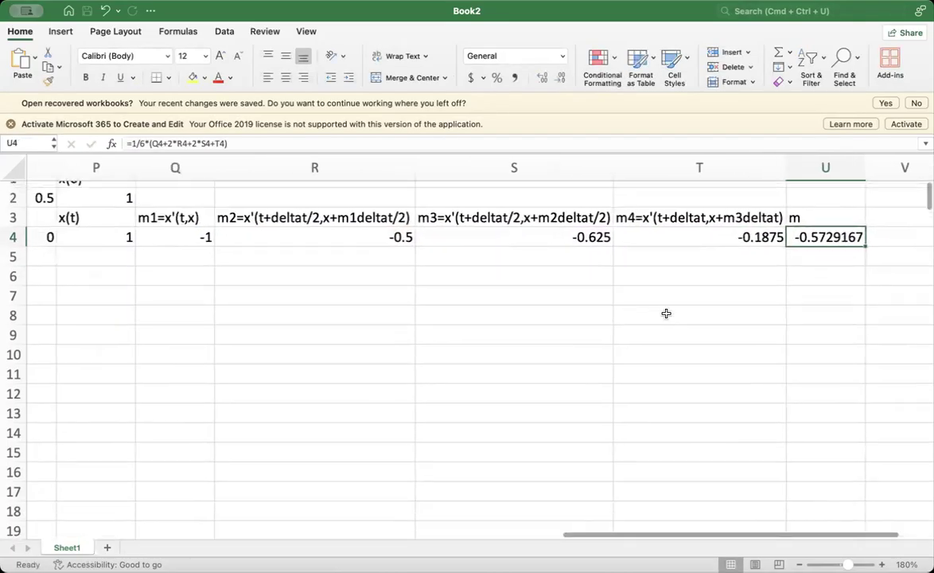
scroll(722, 296, "right", 2)
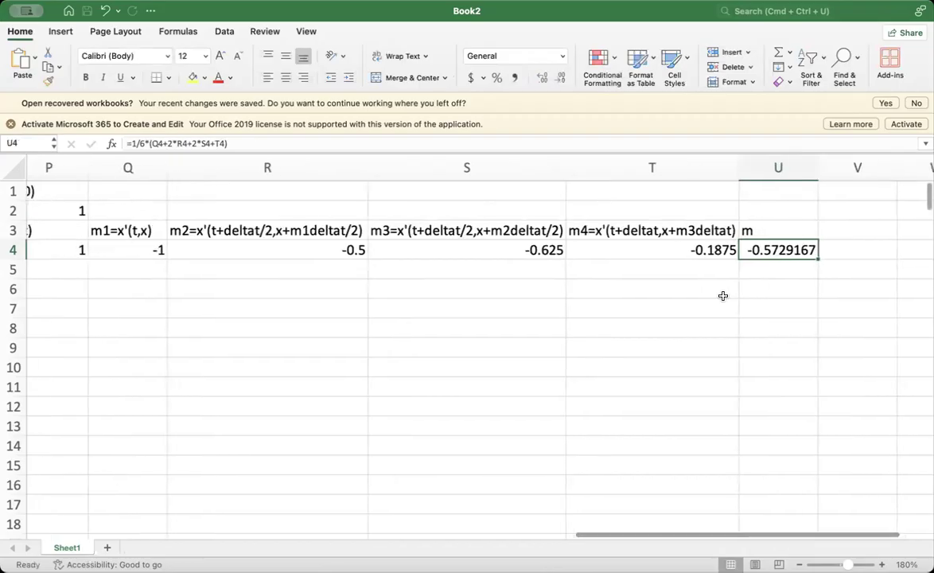
scroll(722, 295, "right", 2)
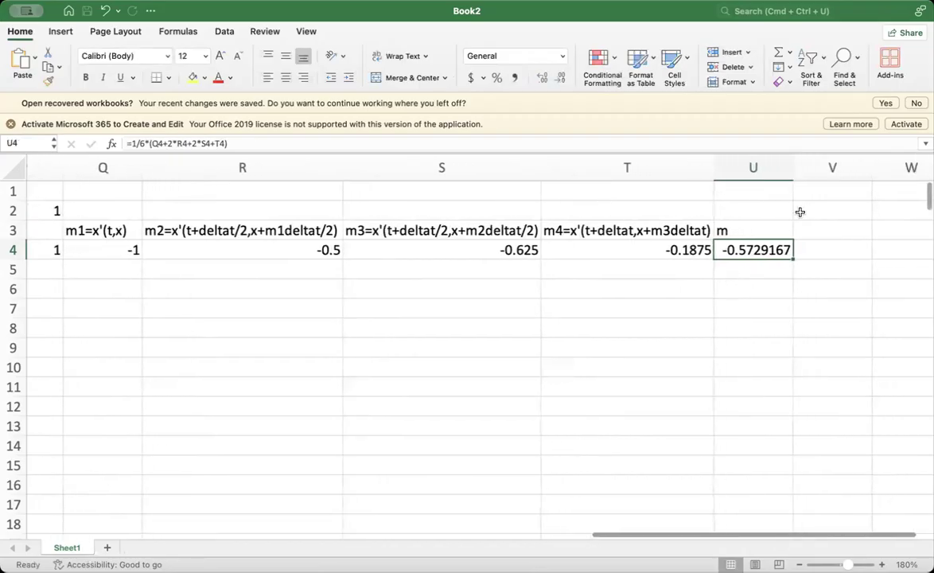
left_click(815, 237)
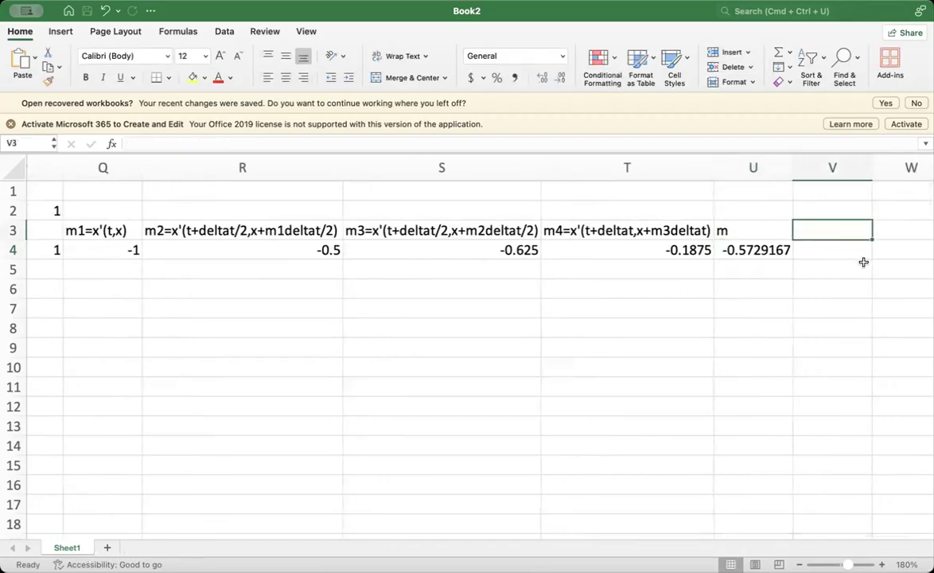
type("x(t+deltat")
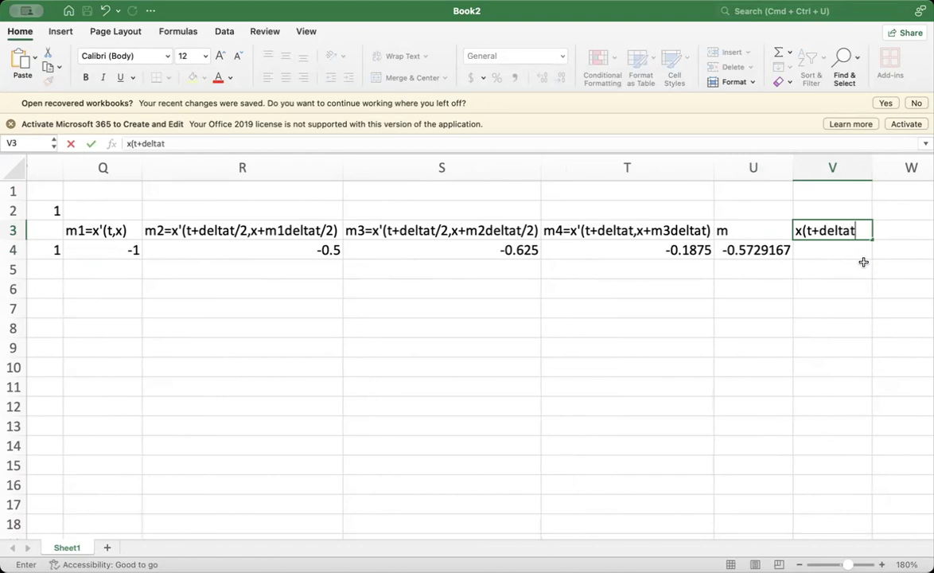
type(")")
key("Return")
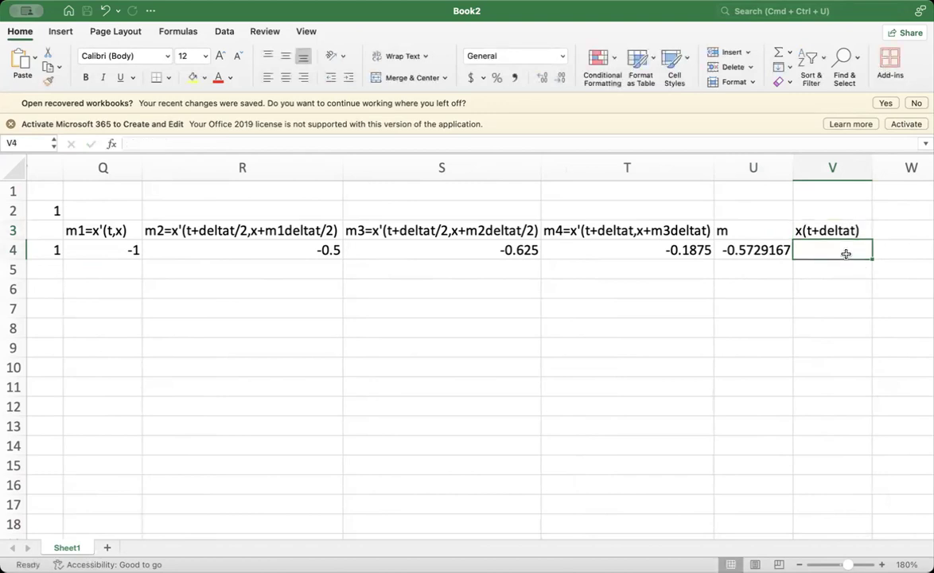
- Enter the formula =P4+U4*O2 in V4 under the x(t+deltat) heading
left_click(770, 244)
left_click(827, 246)
type("=")
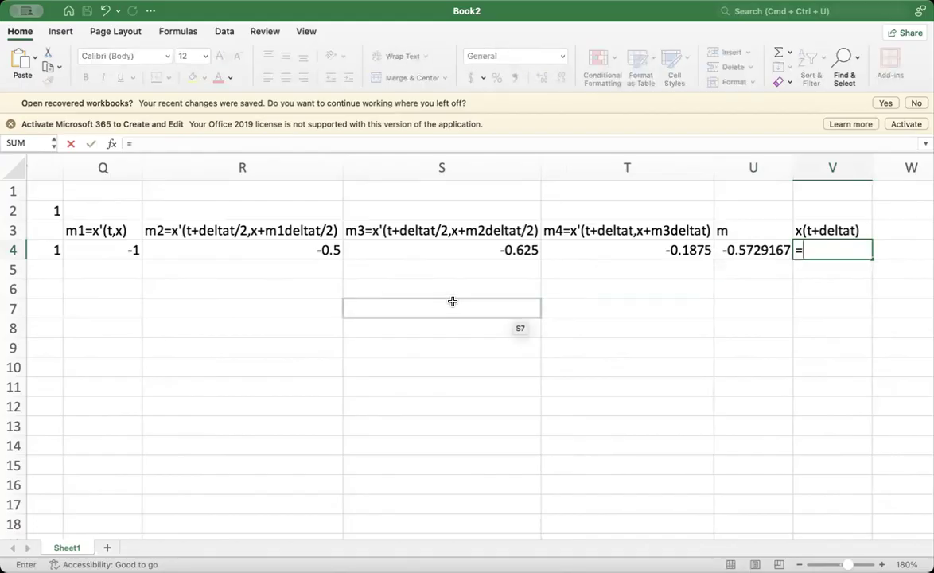
scroll(178, 249, "left", 3)
left_click(178, 249)
scroll(410, 326, "right", 3)
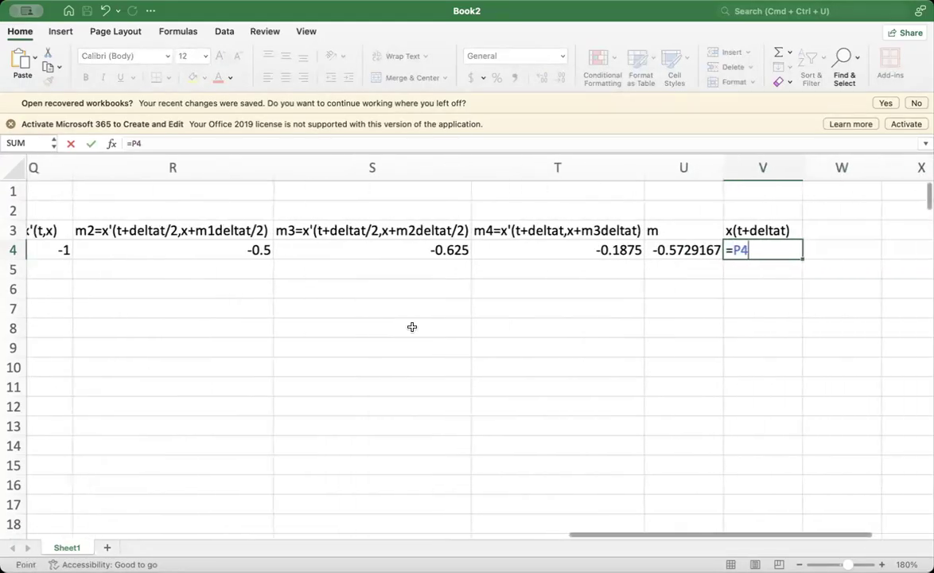
type("+")
left_click(662, 253)
type("*")
scroll(661, 254, "left", 5)
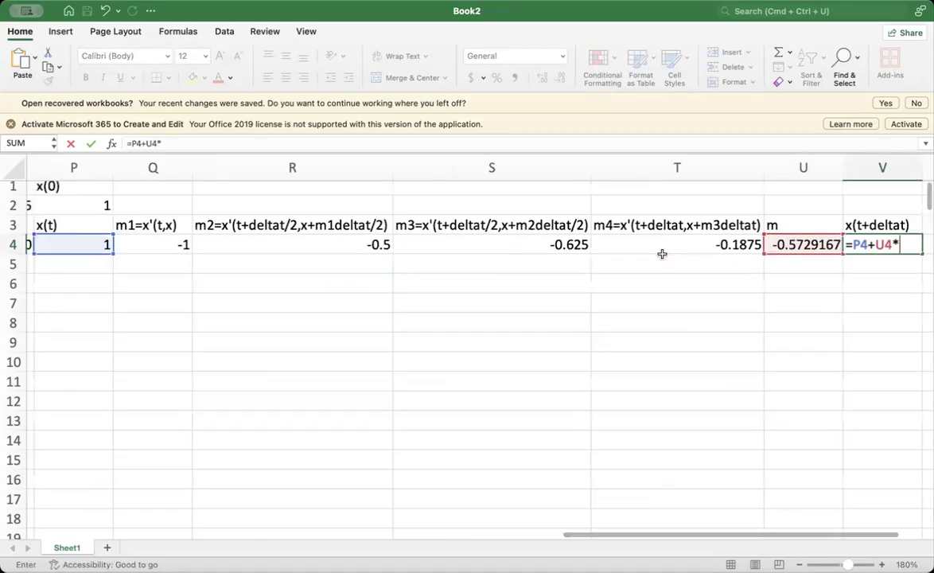
scroll(615, 267, "left", 1)
left_click(528, 207)
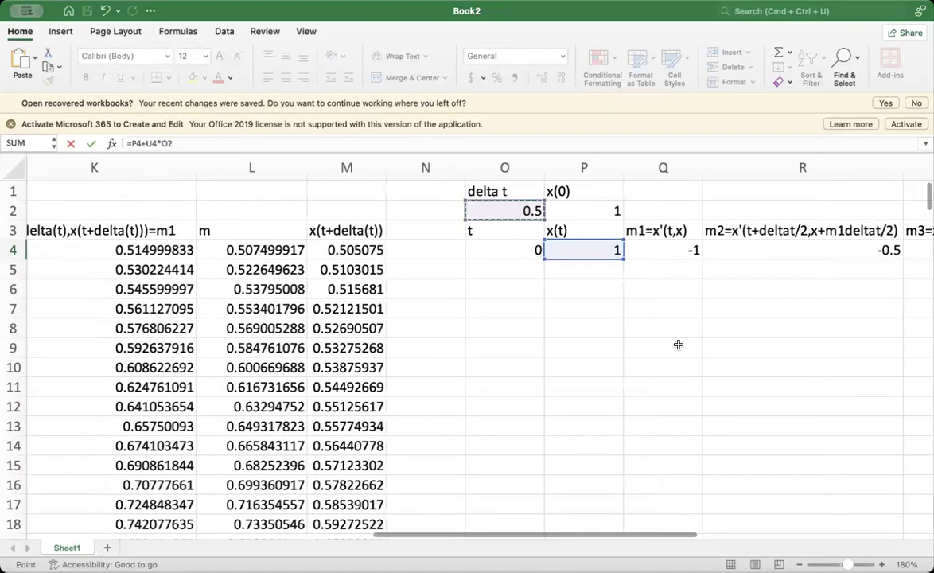
scroll(678, 343, "right", 5)
scroll(677, 344, "right", 5)
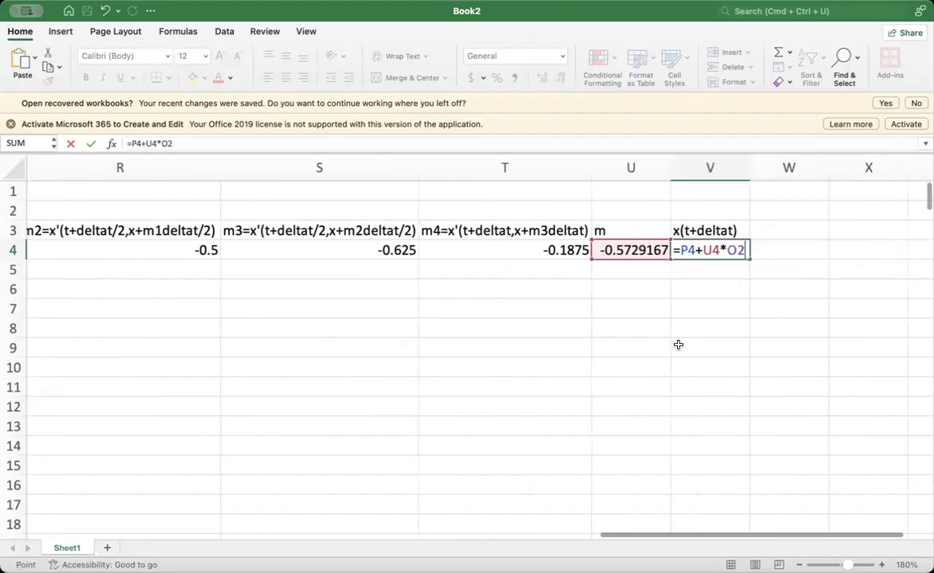
key("Return")
- Make the delta t reference in V4 absolute so the formula is =P4+U4*$O$2
left_click(714, 249)
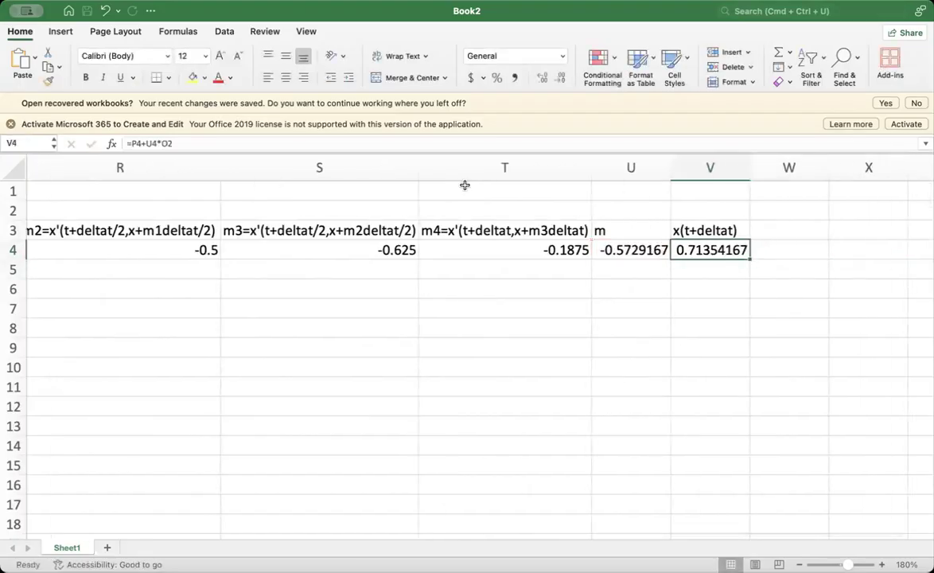
left_click(163, 142)
type("$")
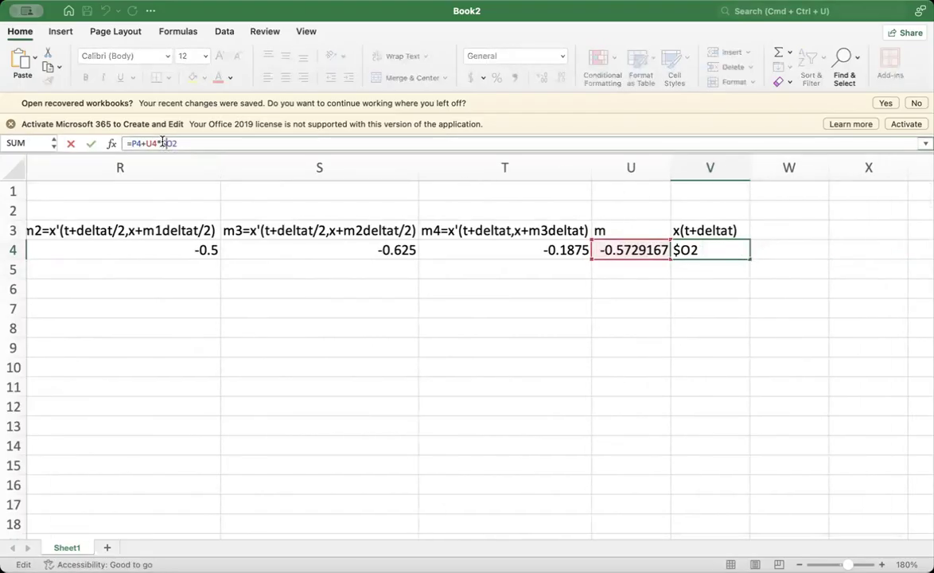
key("Right")
type("$")
key("Return")
- Enter the next time value in O5 as =O4+$O$2, with the delta t reference absolute
scroll(337, 312, "left", 10)
scroll(485, 289, "left", 1)
scroll(484, 290, "right", 1)
left_click(410, 275)
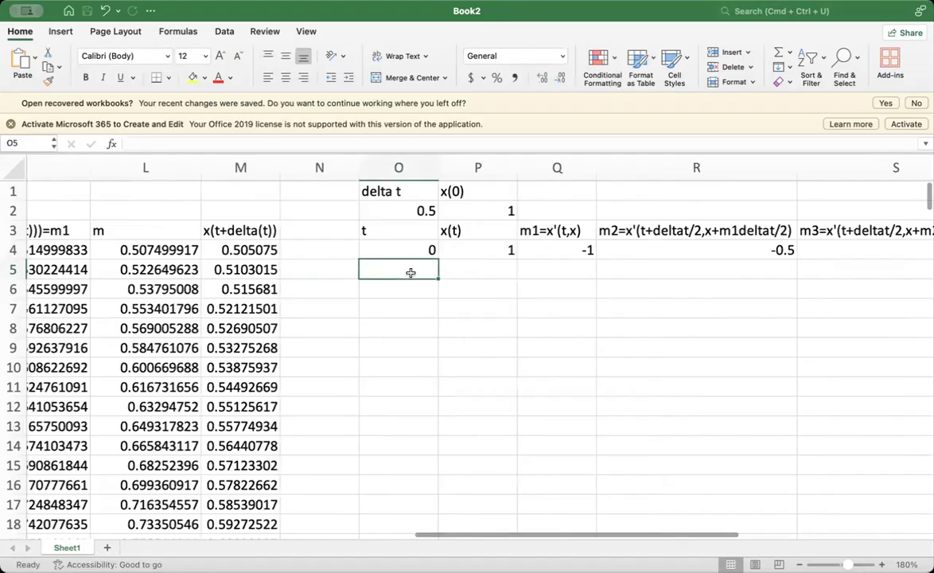
type("=")
left_click(410, 253)
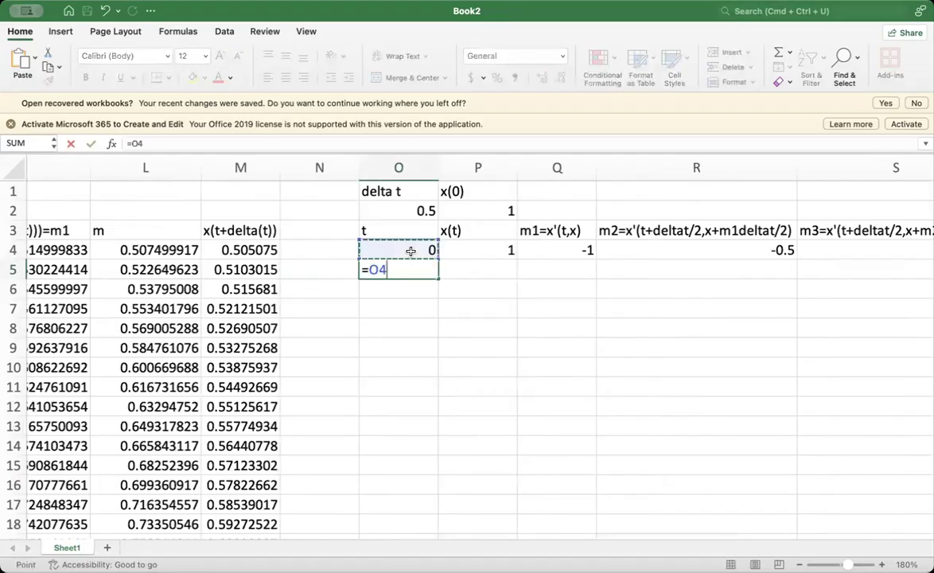
type("+")
left_click(409, 211)
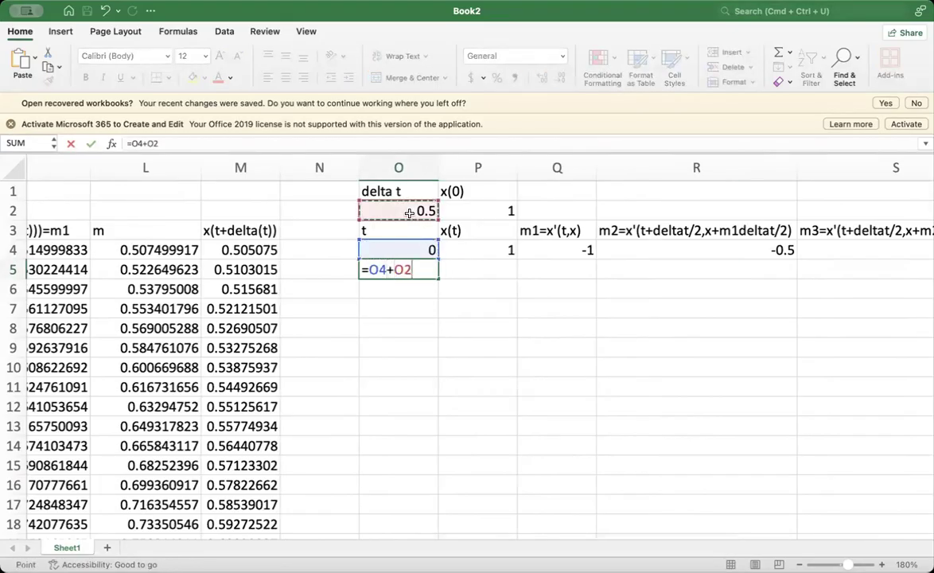
left_click(399, 269)
type("$O$")
key("Return")
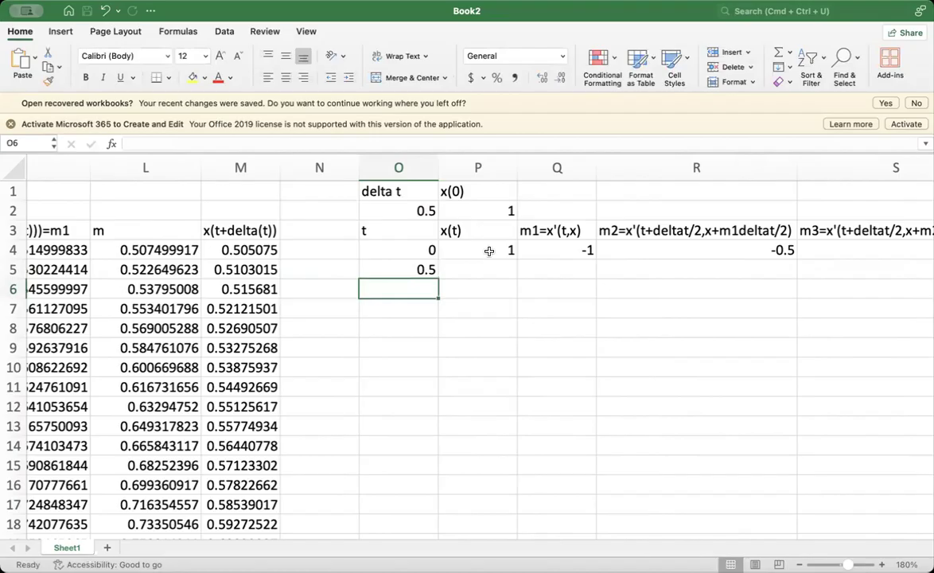
- Enter =V4 in P5 to carry the computed x(t+deltat) value into the second row's x(t)
left_click(475, 271)
type("=")
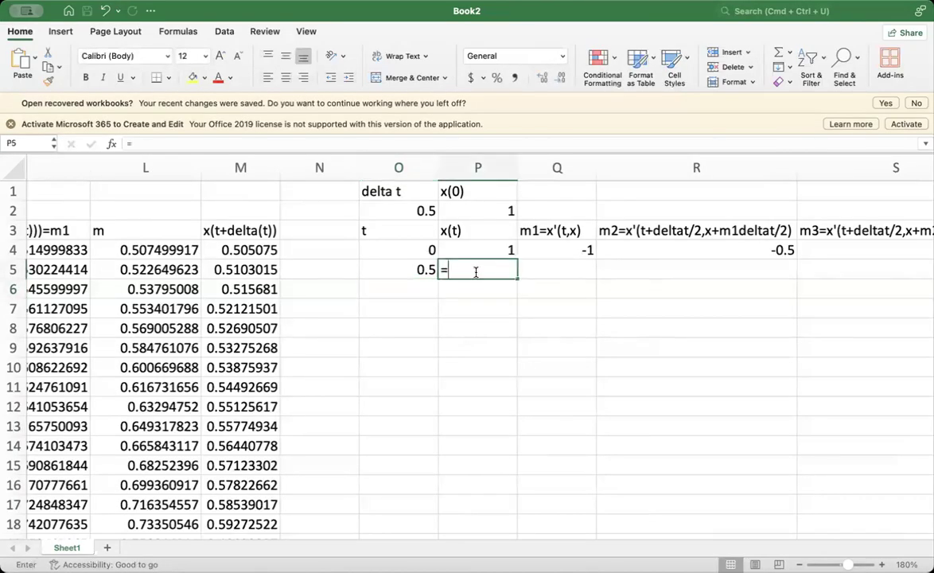
scroll(677, 337, "right", 8)
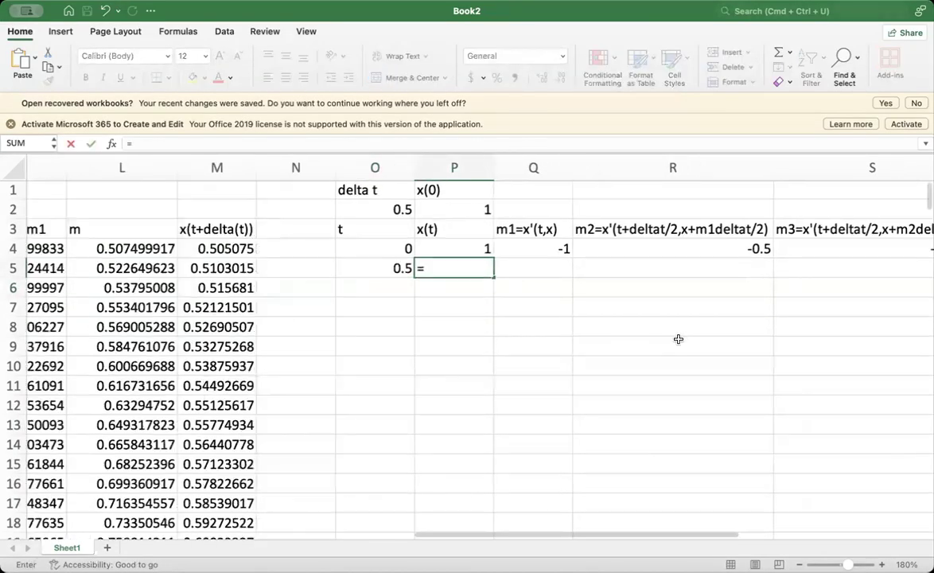
scroll(678, 339, "right", 5)
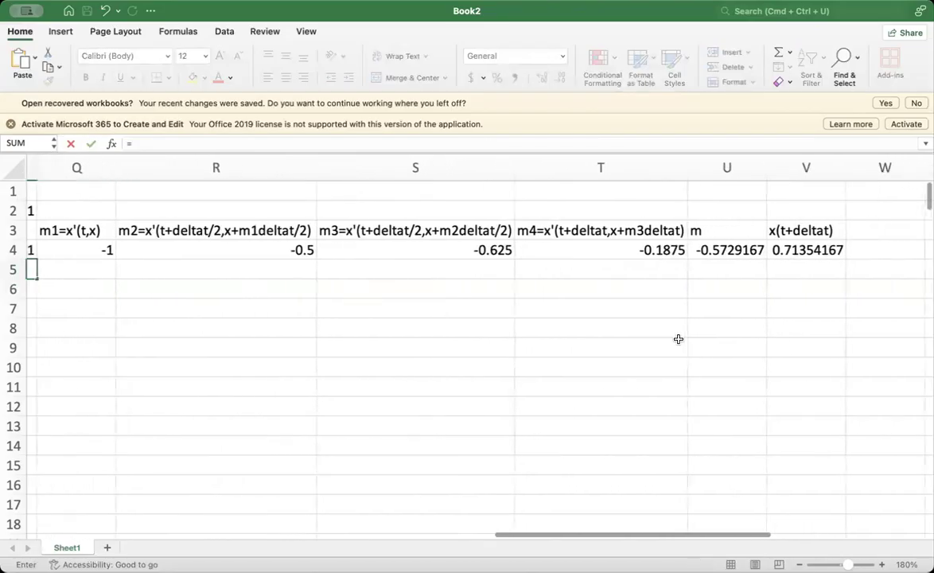
left_click(767, 252)
scroll(596, 355, "left", 6)
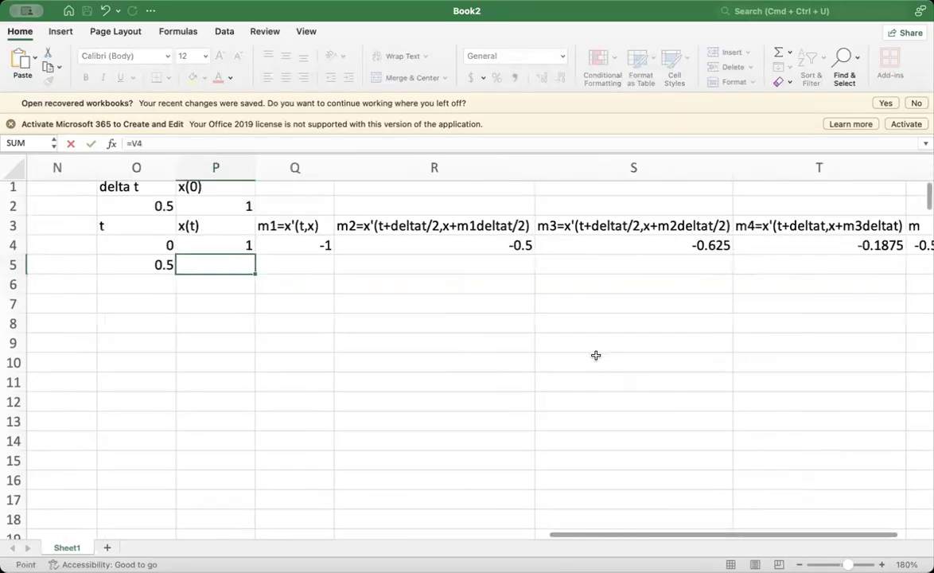
key("Return")
- Fill the m1 formula from Q4 down to Q5 and check the references in the copied formula
left_click(352, 258)
left_click(333, 236)
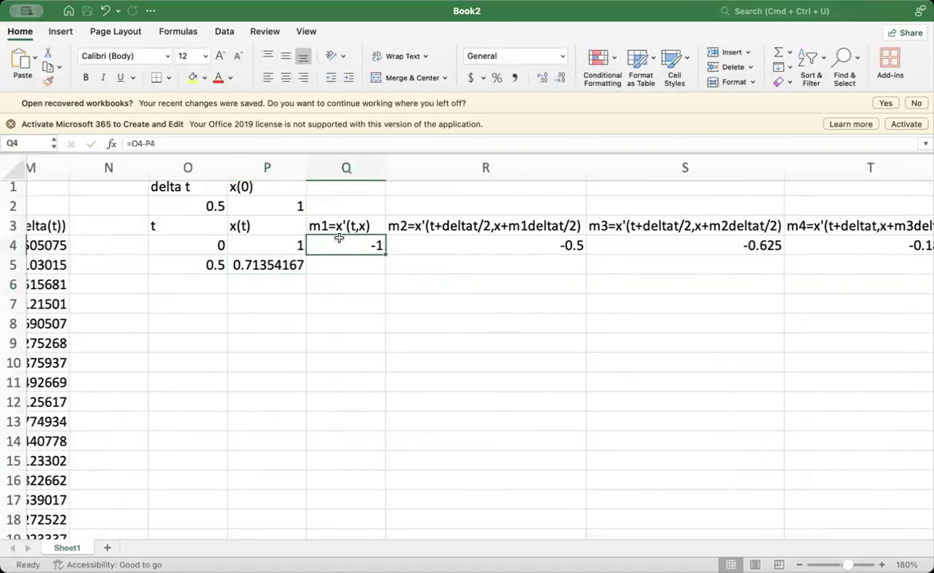
left_click_drag(385, 254, 387, 279)
left_click(357, 290)
double_click(356, 267)
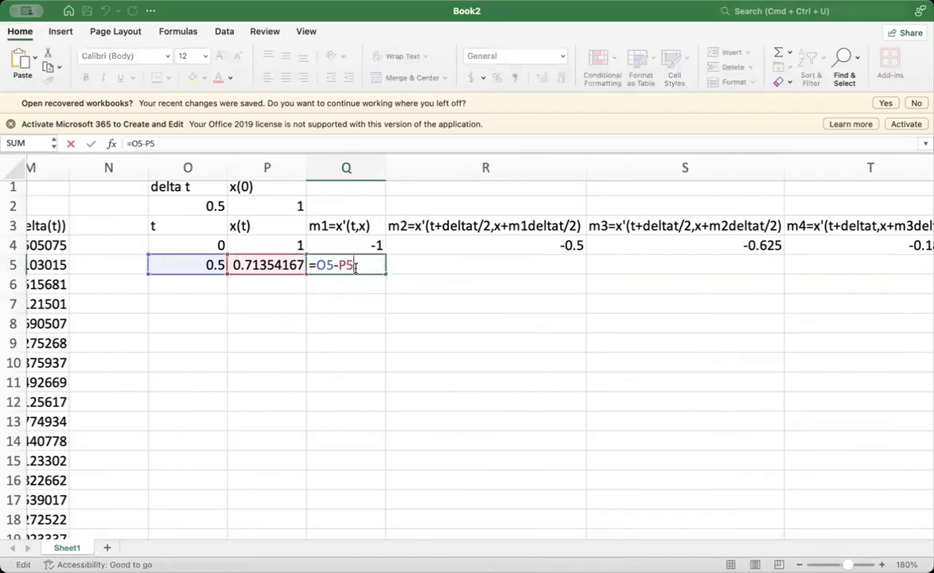
left_click(414, 324)
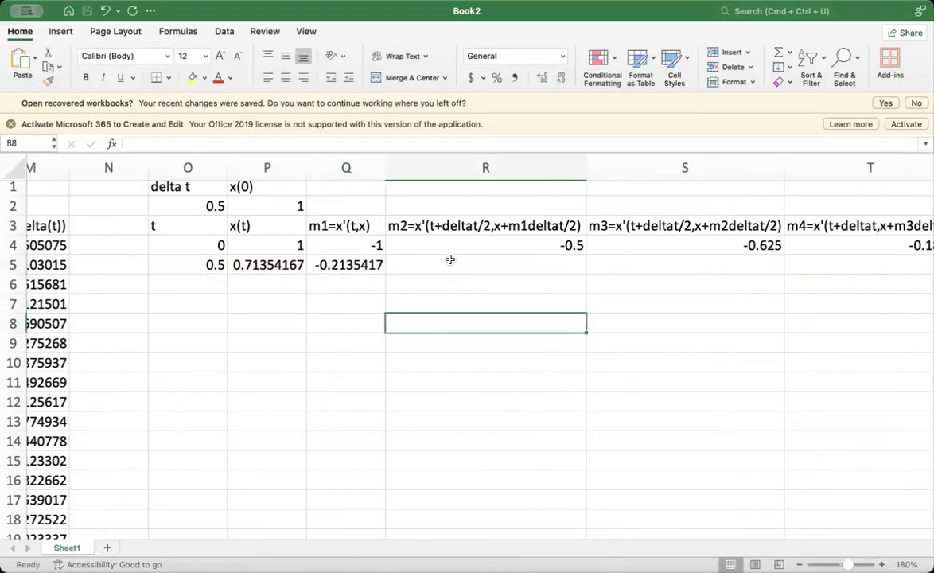
- Fill the m2 formula from R4 down to R5 and check its cell references
left_click(473, 245)
left_click_drag(585, 253, 588, 272)
left_click(545, 311)
double_click(395, 263)
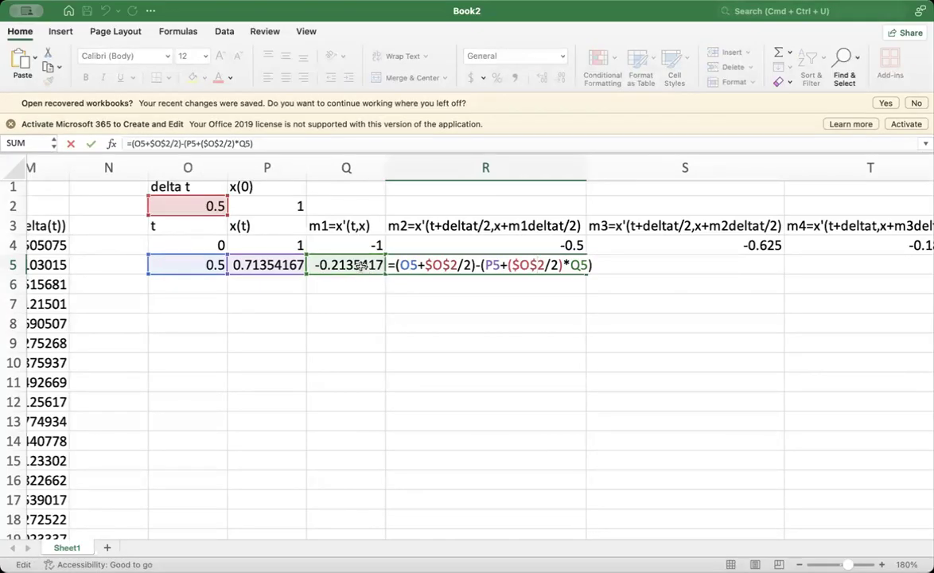
left_click(344, 319)
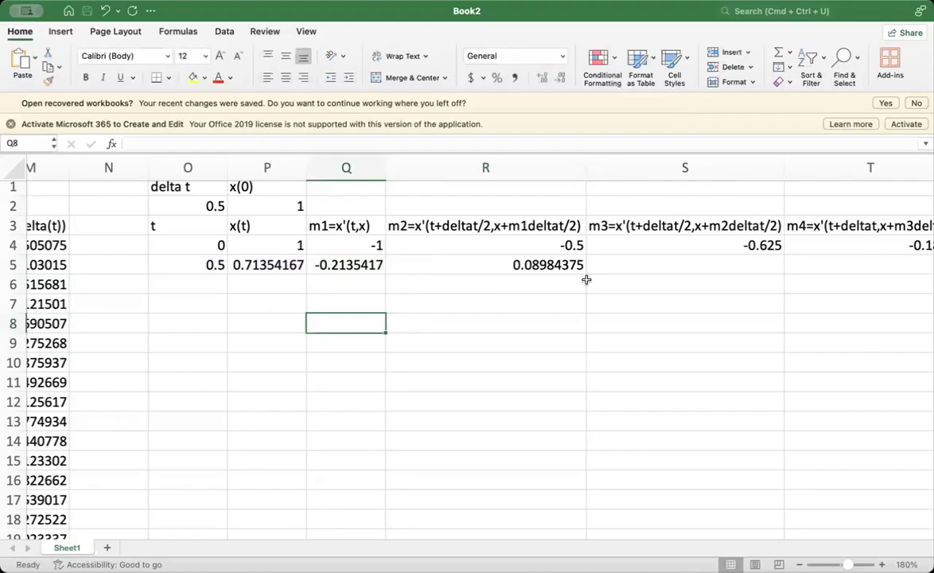
- Fill the m3 formula from S4 down to S5 and the m4 formula from T4 down to T5
left_click(656, 248)
scroll(656, 247, "right", 2)
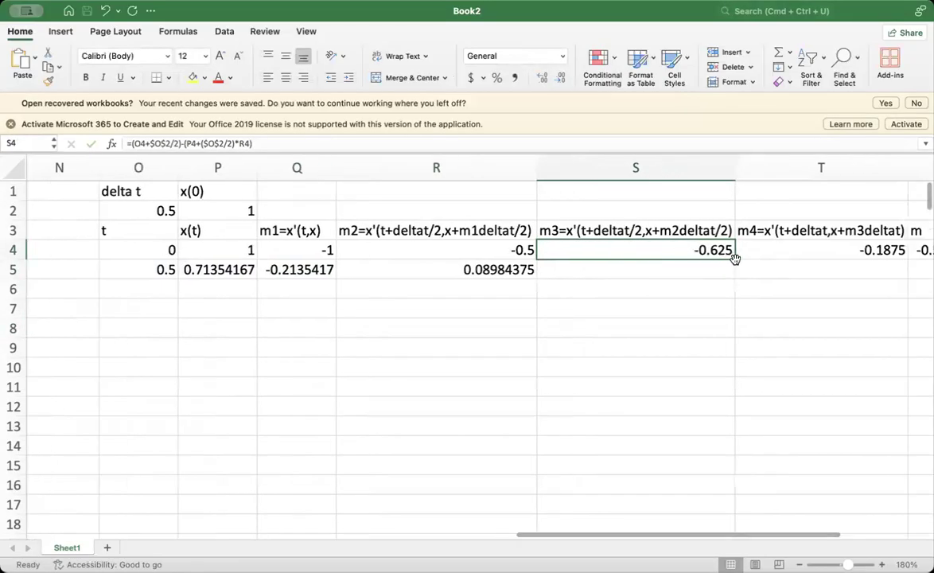
mouse_move(739, 258)
left_mouse_down()
mouse_move(744, 288)
mouse_move(723, 254)
mouse_move(731, 275)
left_mouse_up()
scroll(787, 289, "right", 2)
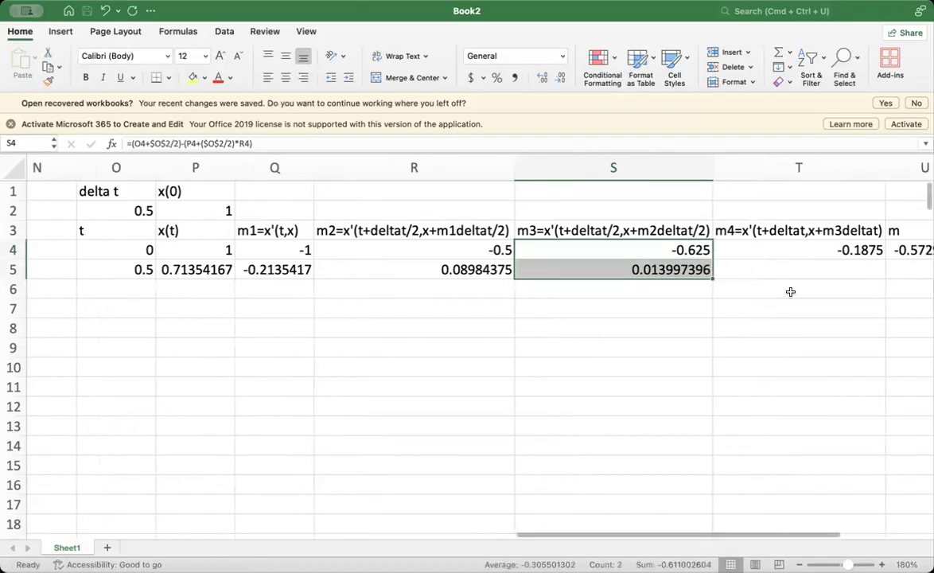
left_click(792, 265)
left_click(804, 254)
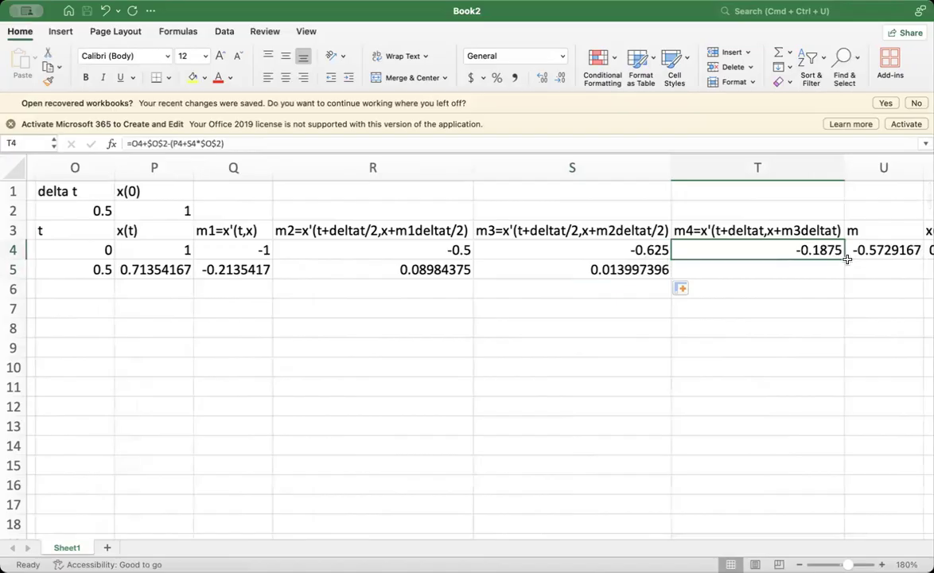
left_click_drag(844, 258, 843, 275)
scroll(850, 318, "right", 2)
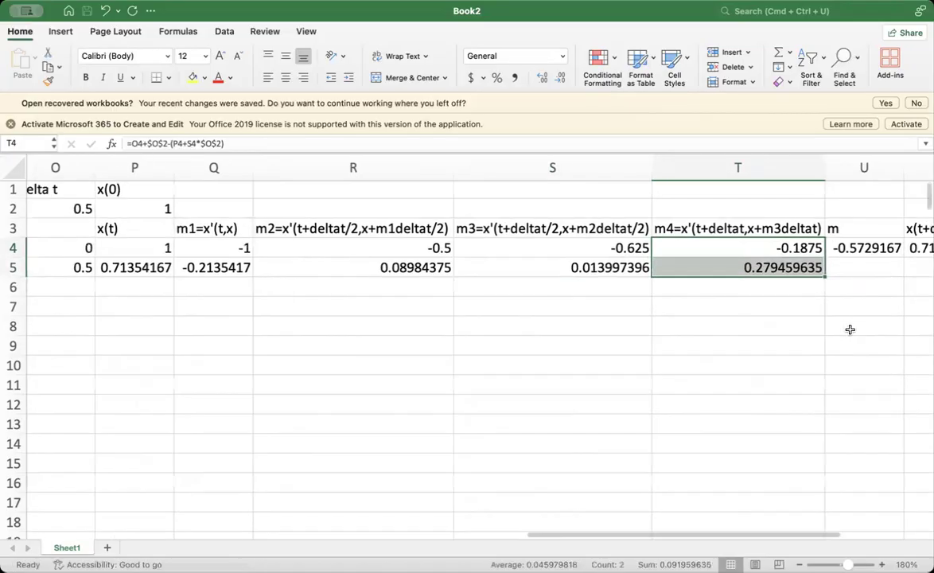
- Fill the m formula from U4 down to U5 and the x(t+deltat) formula from V4 down to V5
scroll(795, 274, "right", 1)
left_click(743, 250)
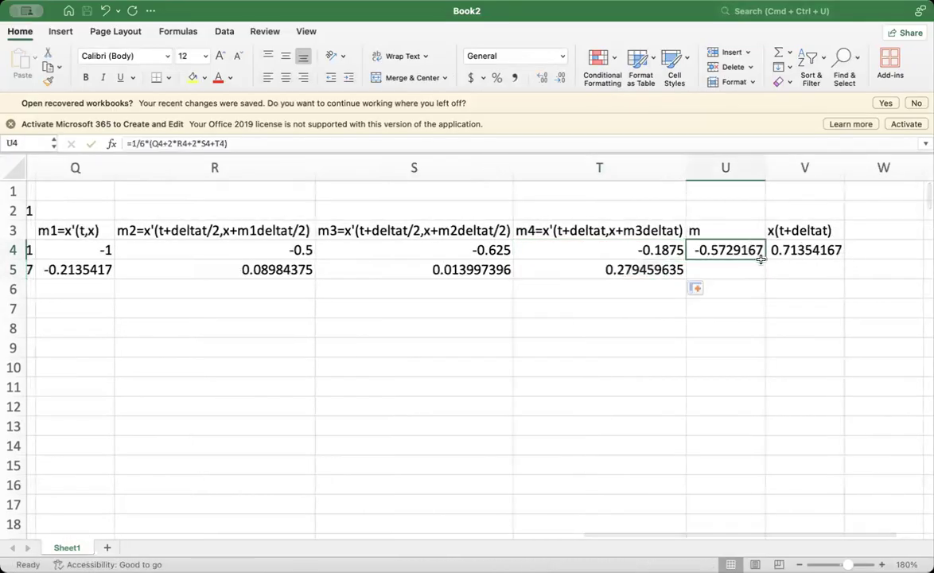
left_click_drag(765, 256, 765, 272)
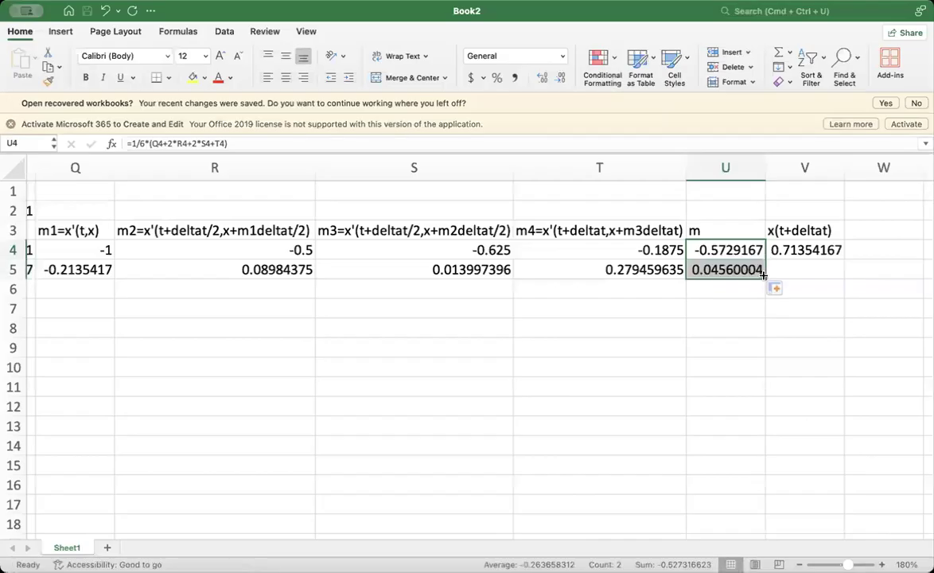
left_click(801, 272)
left_click(819, 252)
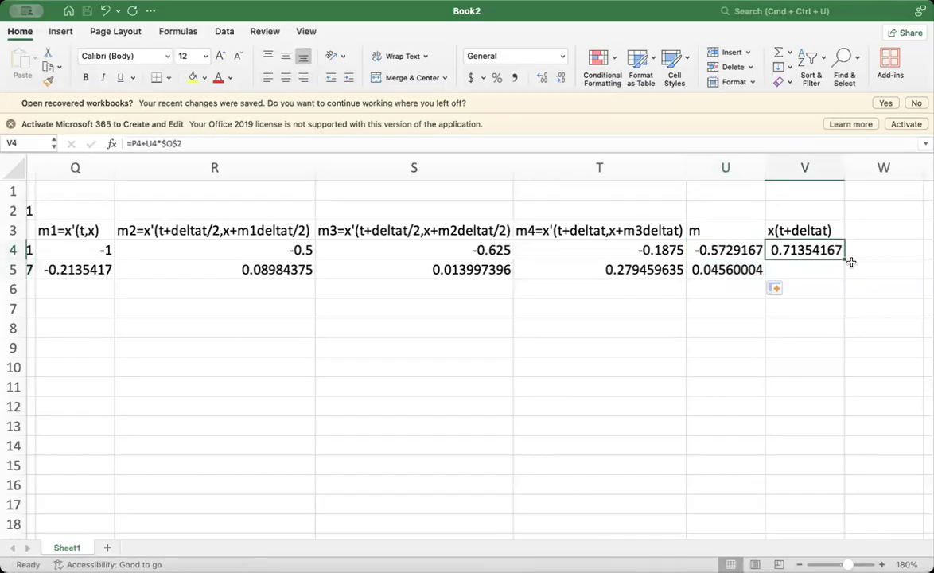
left_click_drag(845, 259, 842, 274)
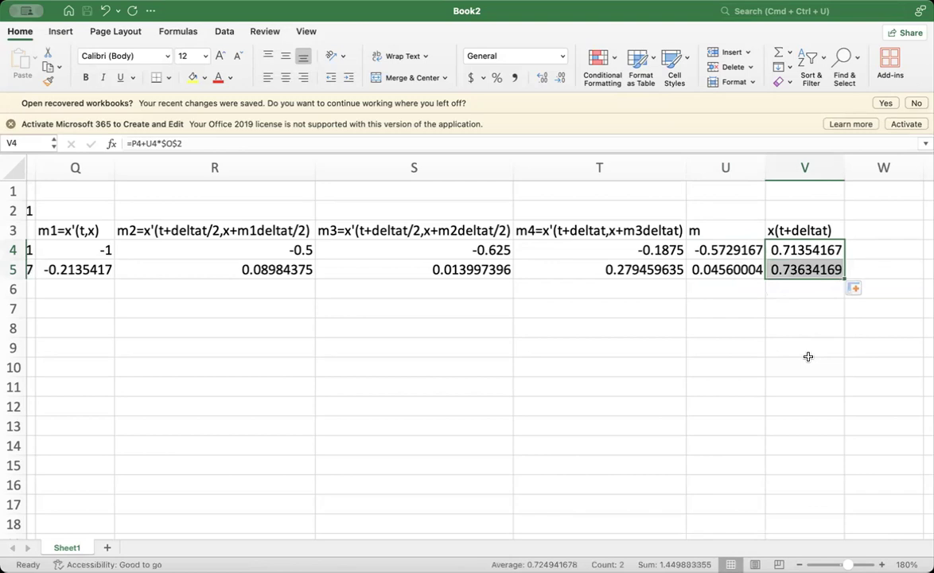
left_click(807, 356)
- Fill the second Runge-Kutta row, O5 through V5, down to row 10 and check x(t) at t = 2
scroll(807, 356, "left", 5)
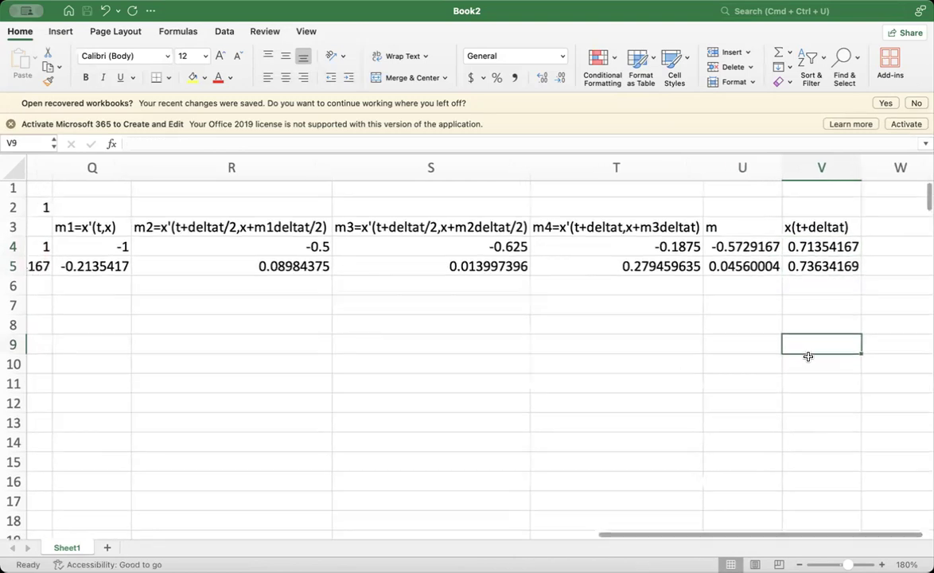
scroll(242, 348, "left", 1)
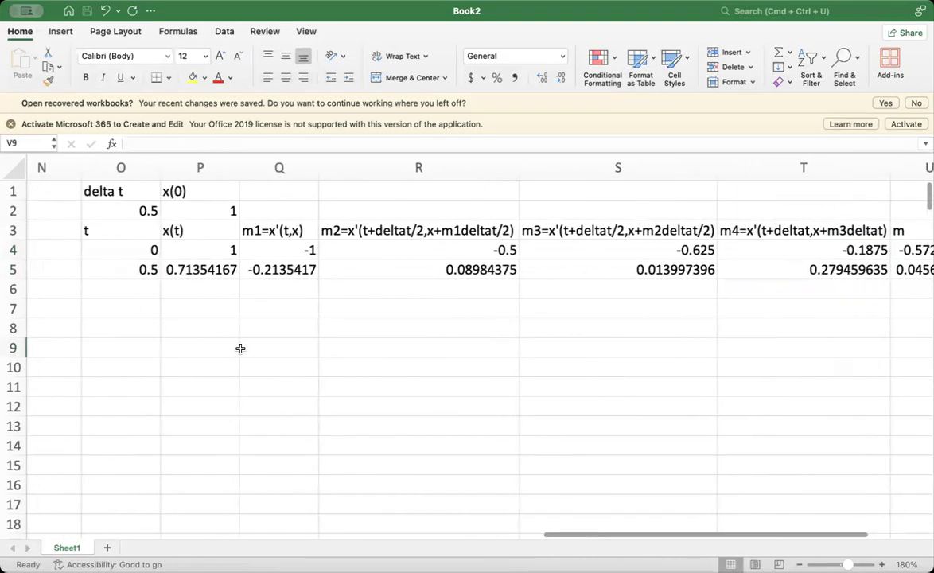
left_click(112, 272)
key("shift+Right")
key("shift+Right")
key("shift+Right")
key("shift+Right")
key("shift+Right")
key("shift+Right")
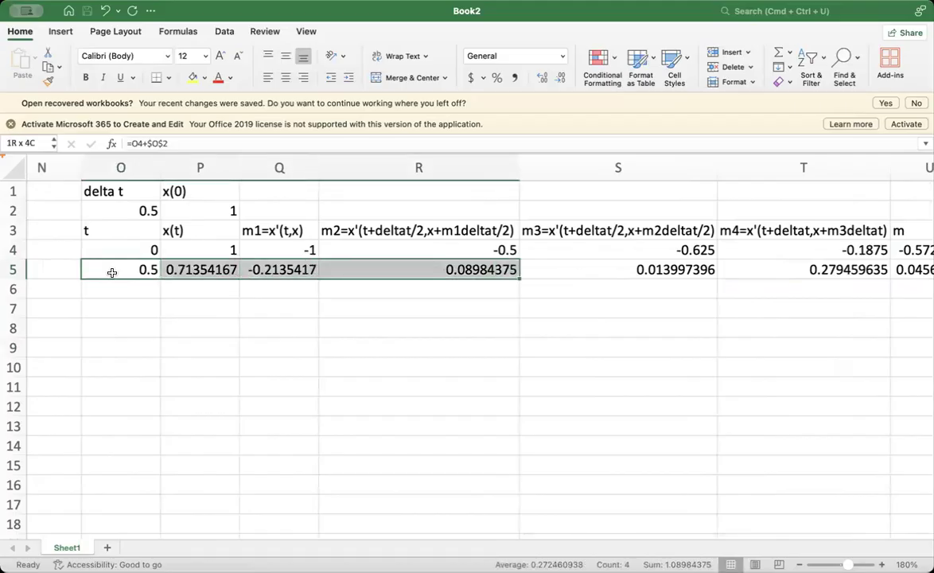
key("shift+Right")
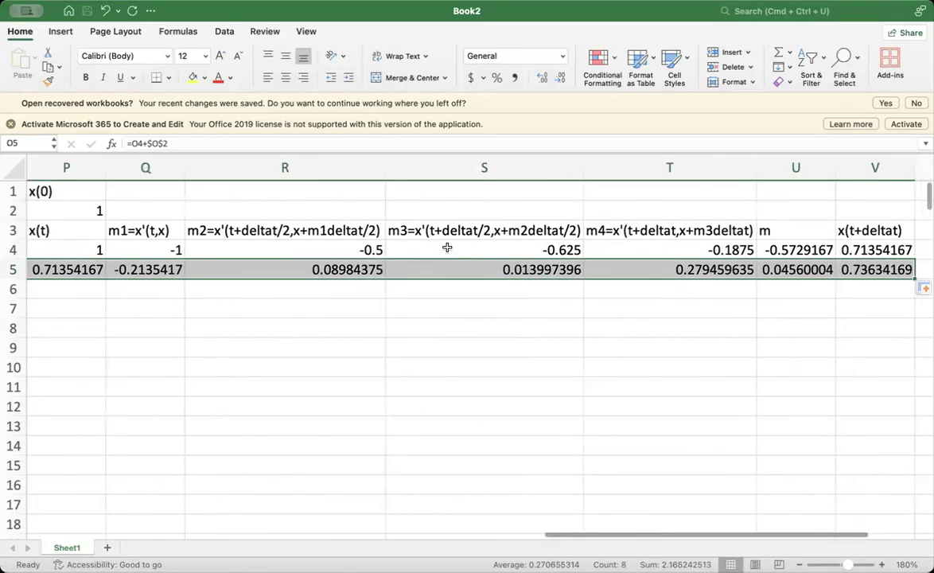
left_click_drag(913, 278, 898, 360)
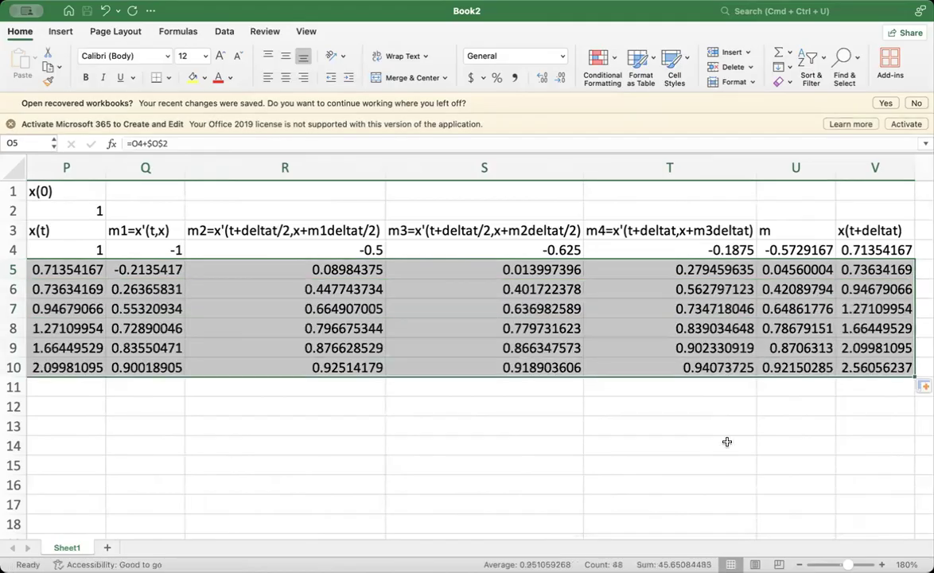
scroll(726, 442, "left", 3)
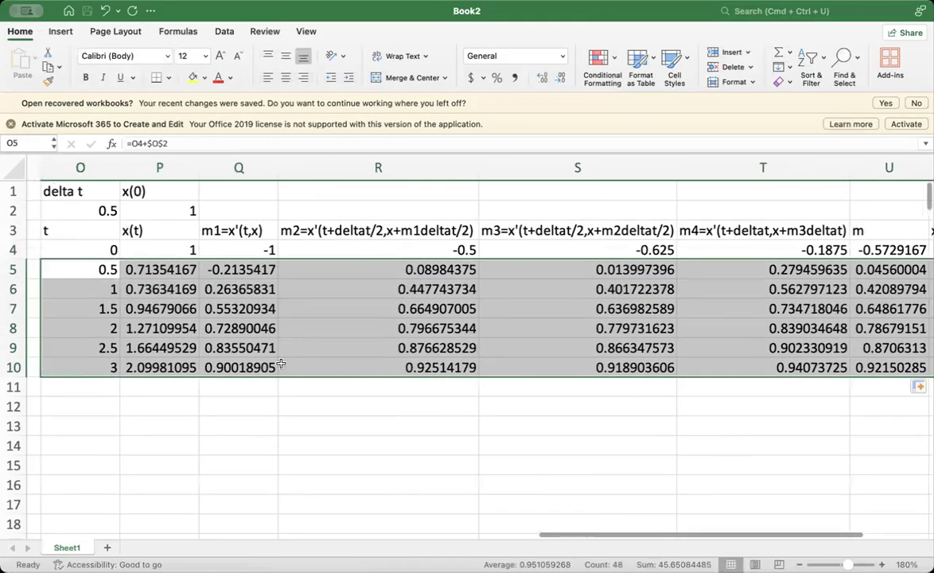
left_click(112, 330)
left_click(141, 330)
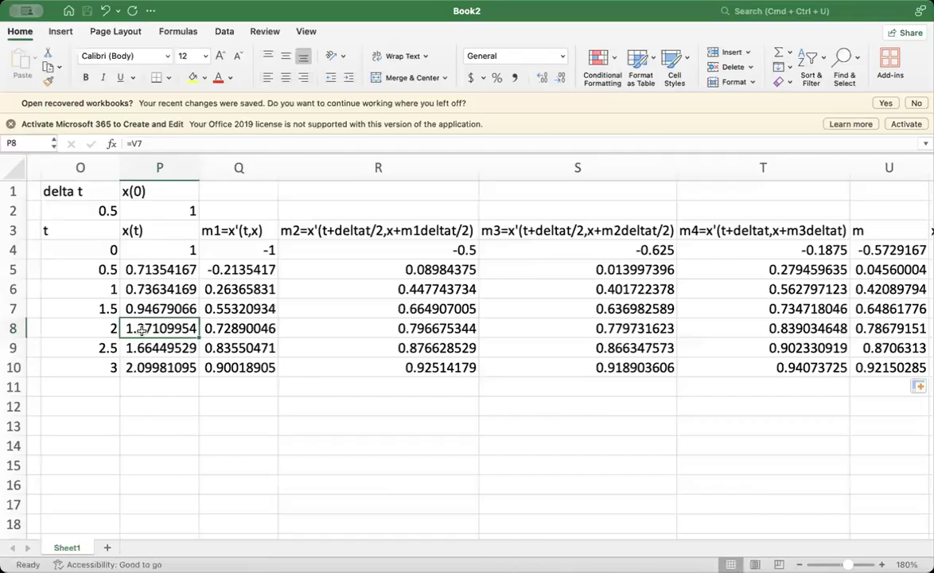
- Change the x'(x,t) formula in C4 of the first table to =A4-B4
scroll(141, 329, "left", 10)
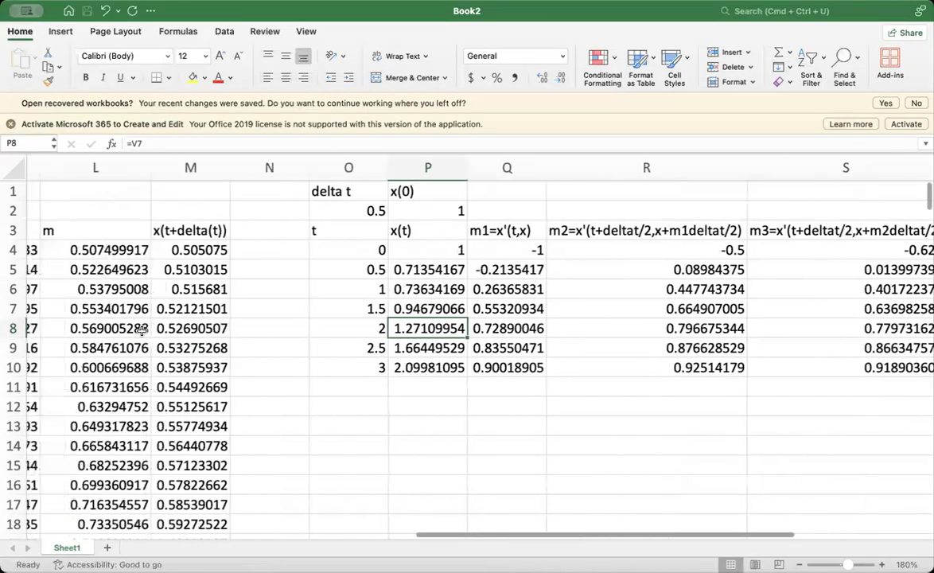
scroll(141, 330, "left", 8)
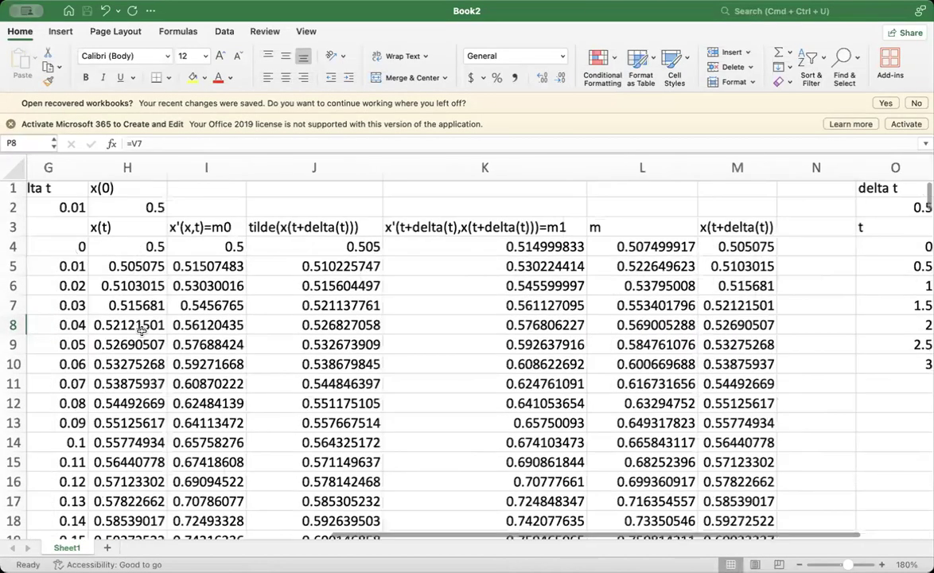
scroll(141, 329, "left", 2)
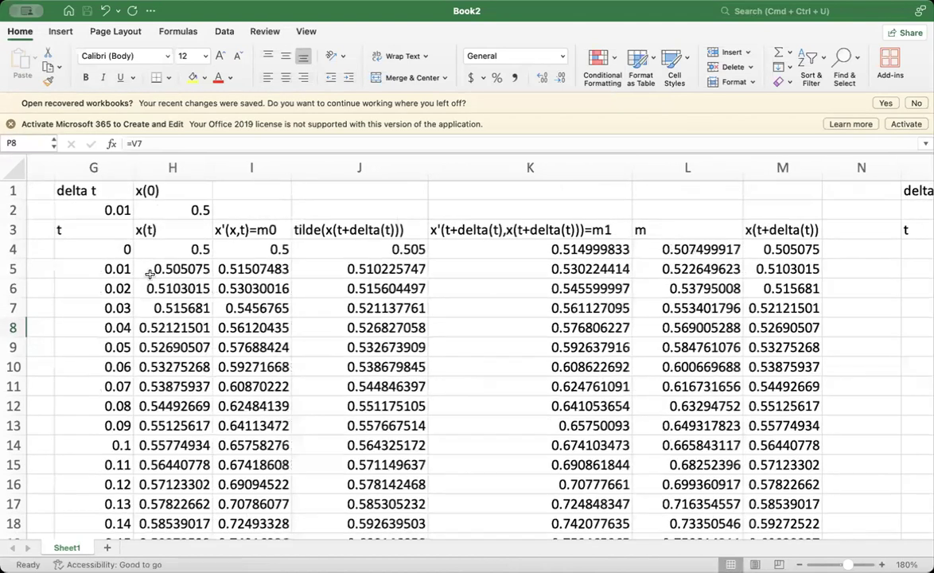
scroll(149, 274, "left", 10)
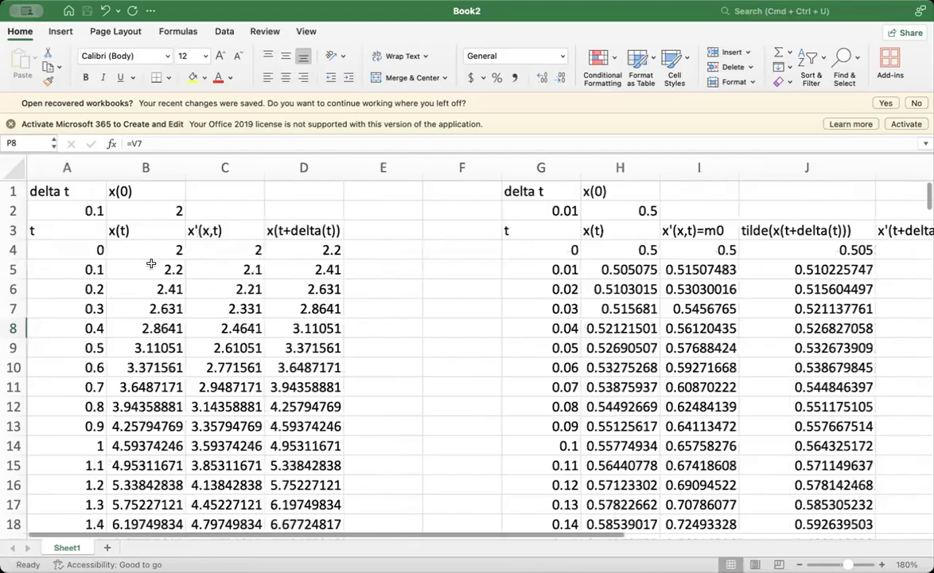
scroll(151, 248, "right", 2)
scroll(154, 260, "left", 2)
scroll(144, 241, "down", 1)
left_click(141, 240)
left_click(205, 250)
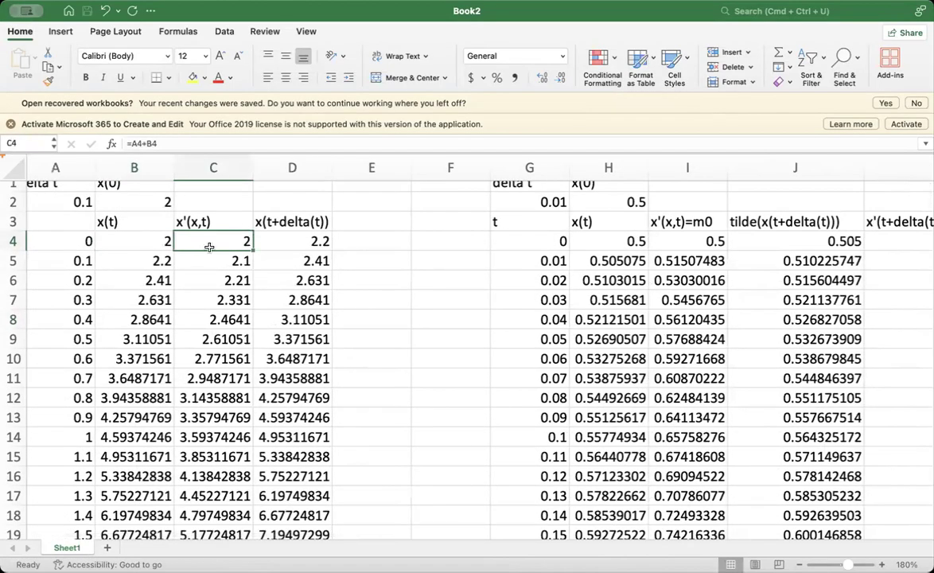
double_click(209, 246)
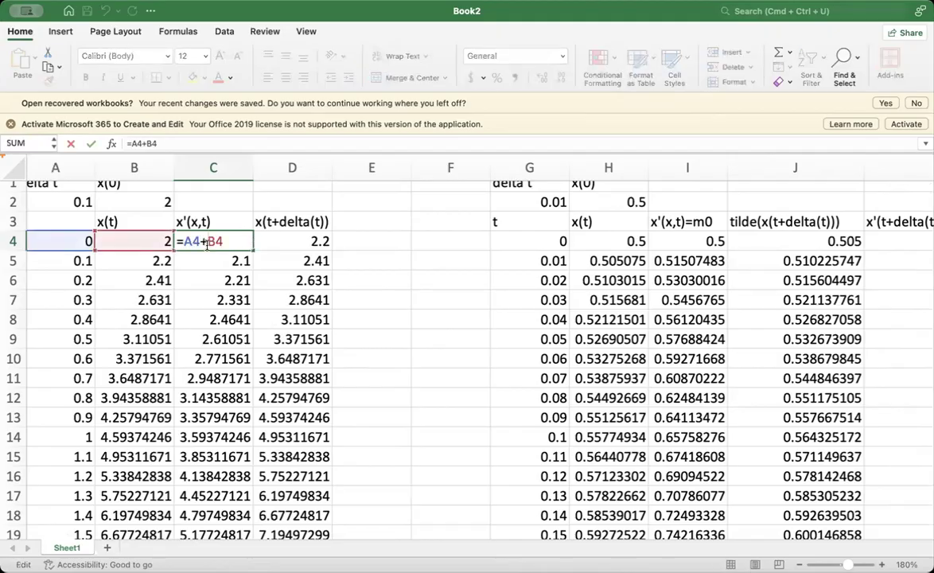
key("BackSpace")
type("-")
key("Return")
- Check the first rows of the first table and refill A5 through D5 down to row 24
left_click(273, 244)
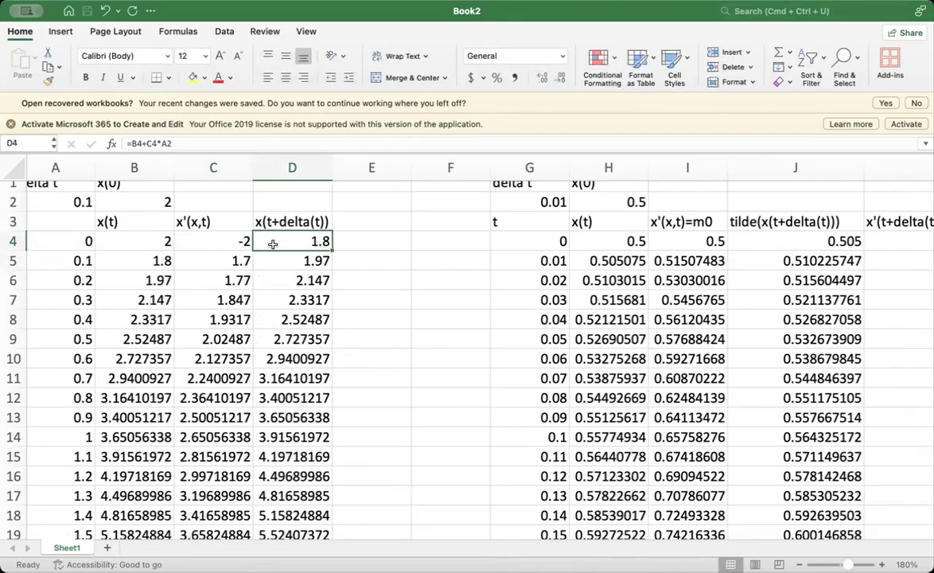
left_click(79, 259)
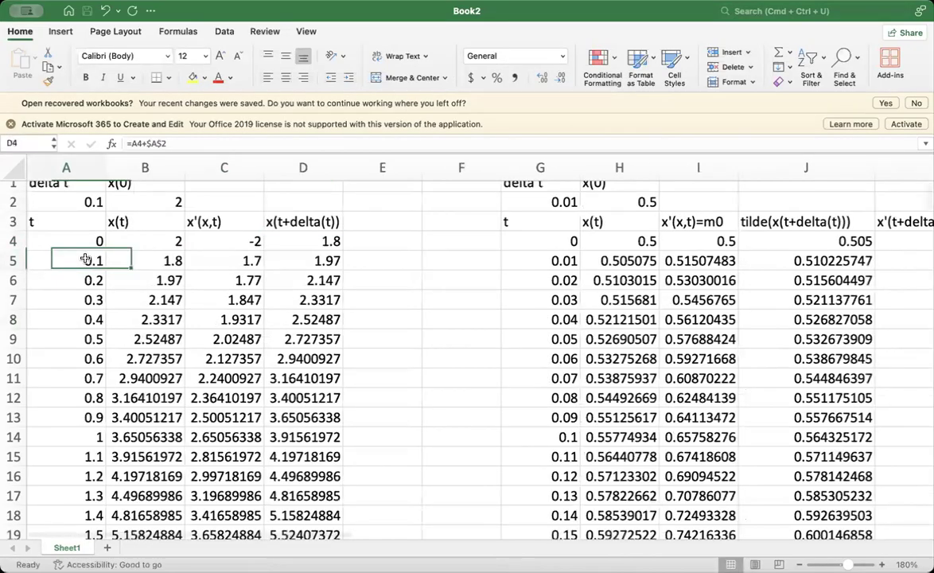
left_click(140, 262)
left_click(215, 267)
left_click(230, 242)
left_click(231, 258)
left_click(41, 259)
key("shift+Right")
key("shift+Right")
key("shift+Right")
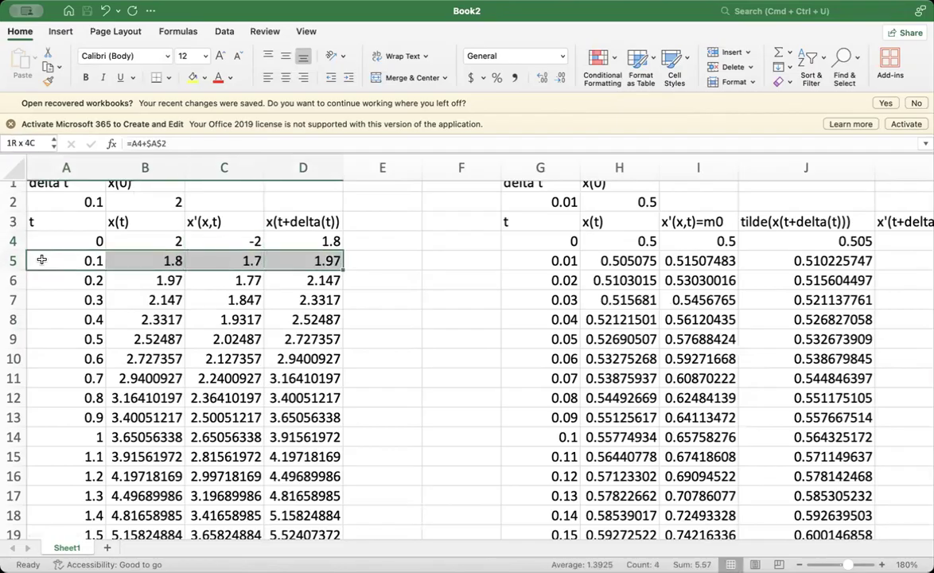
left_click_drag(342, 270, 350, 524)
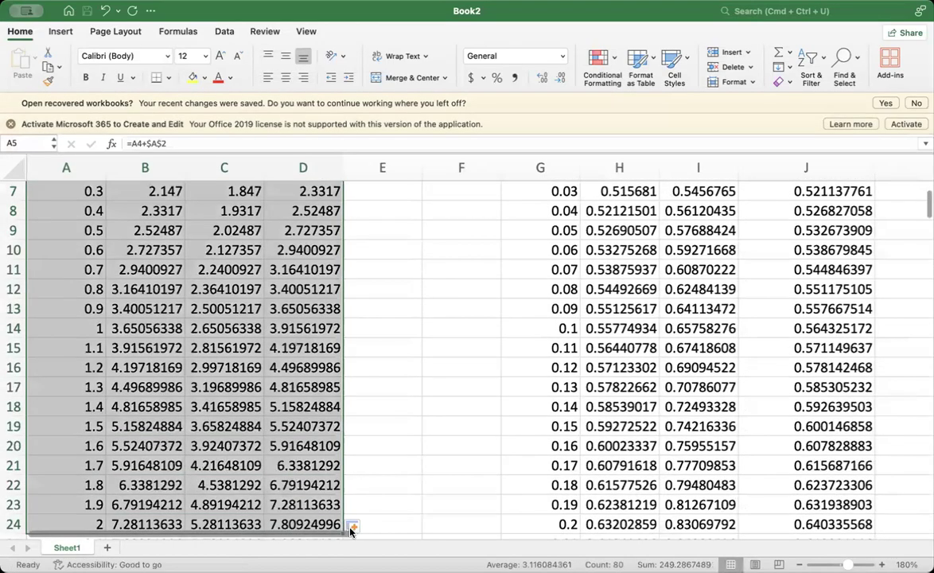
left_click(377, 449)
scroll(377, 449, "up", 3)
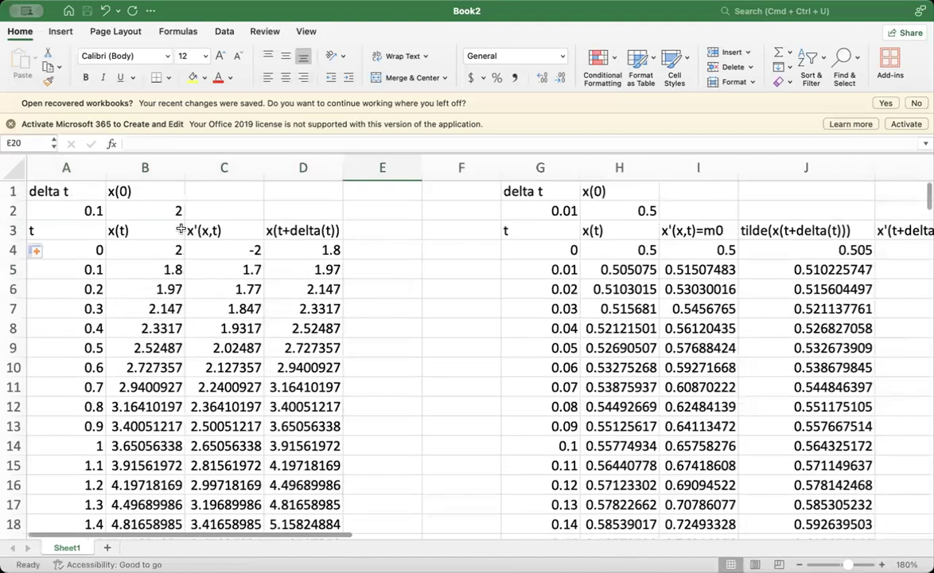
- Set x(0) in B2 to 1 and locate x(t) at t = 2 in the first table
left_click(165, 212)
type("1")
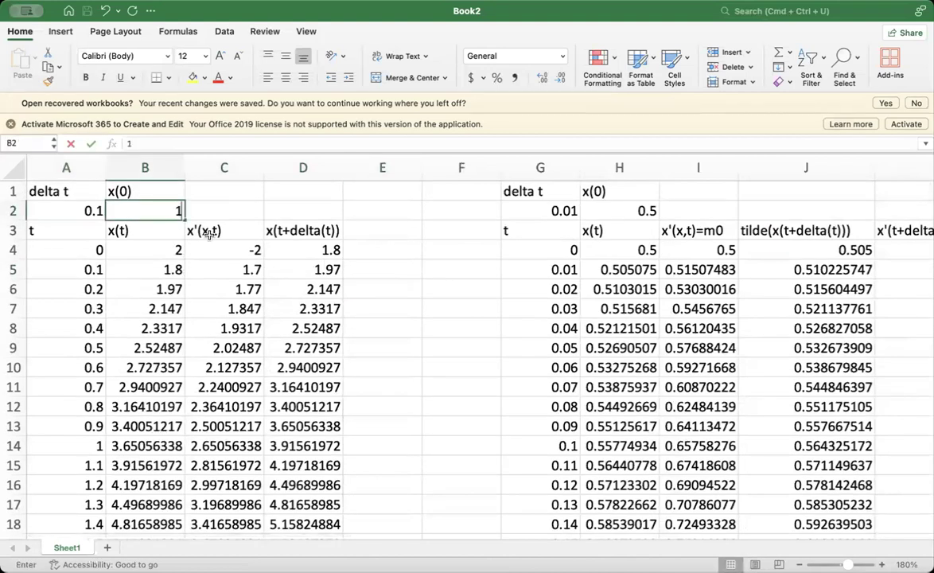
key("Return")
scroll(205, 350, "down", 3)
scroll(170, 423, "down", 2)
scroll(171, 423, "down", 2)
left_click(115, 454)
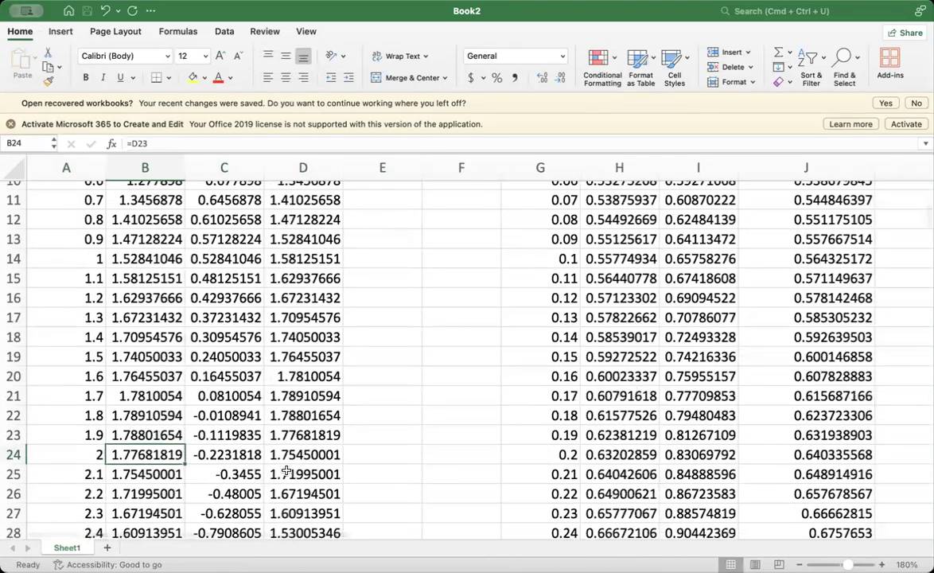
- Examine the x'(x,t) formulas in C23 and C4 and the x(t) reference in B24
scroll(287, 471, "down", 1)
left_click(248, 440)
left_click(248, 421)
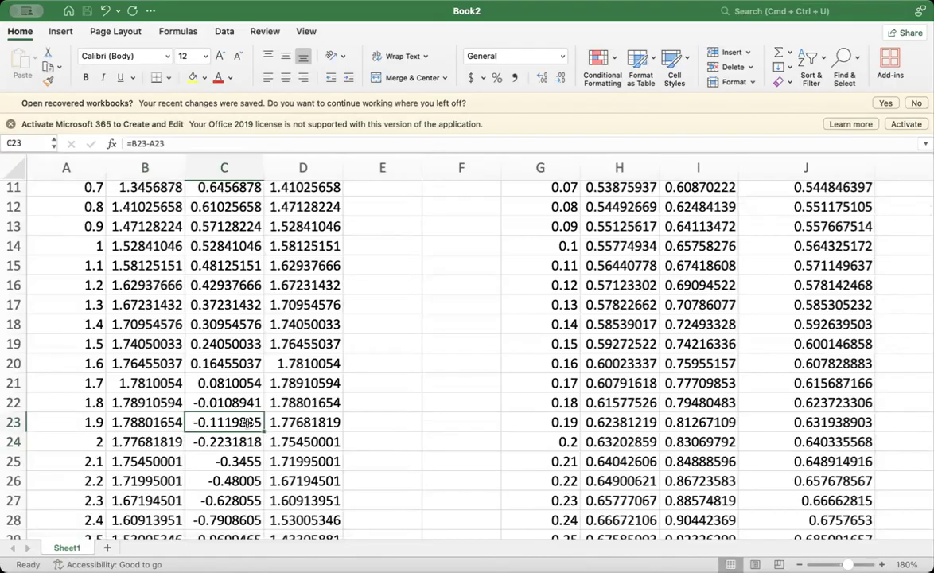
double_click(247, 421)
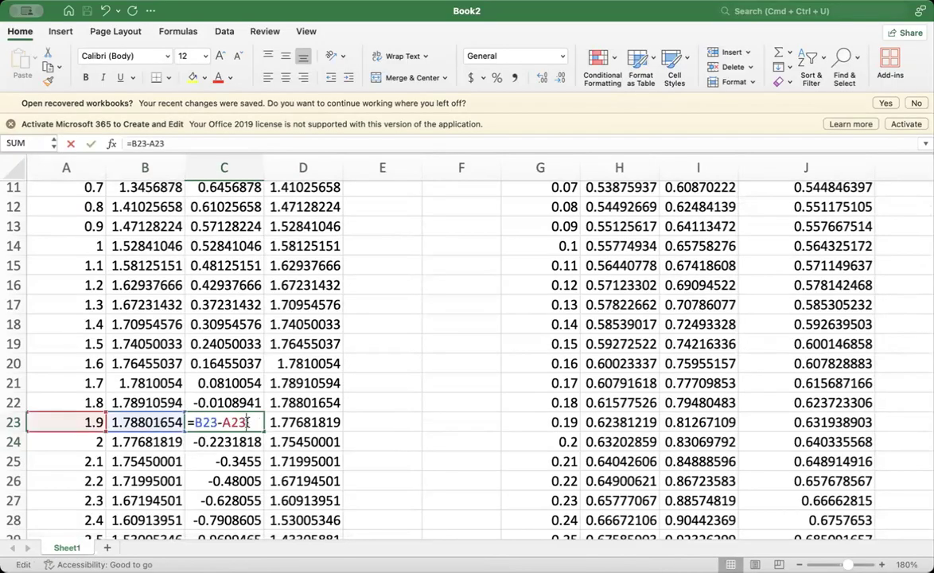
left_click(337, 419)
left_click(400, 414)
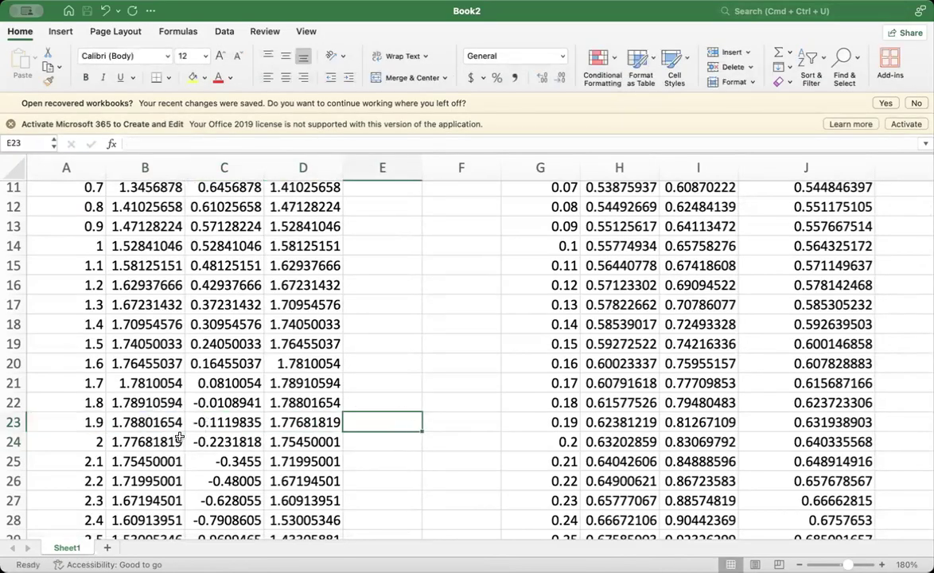
left_click(167, 442)
scroll(171, 433, "up", 5)
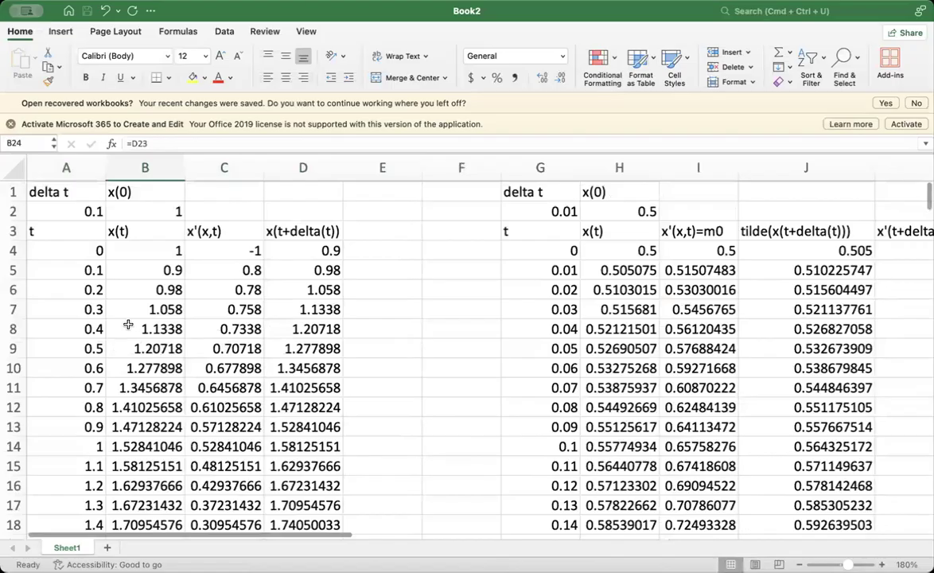
left_click(229, 248)
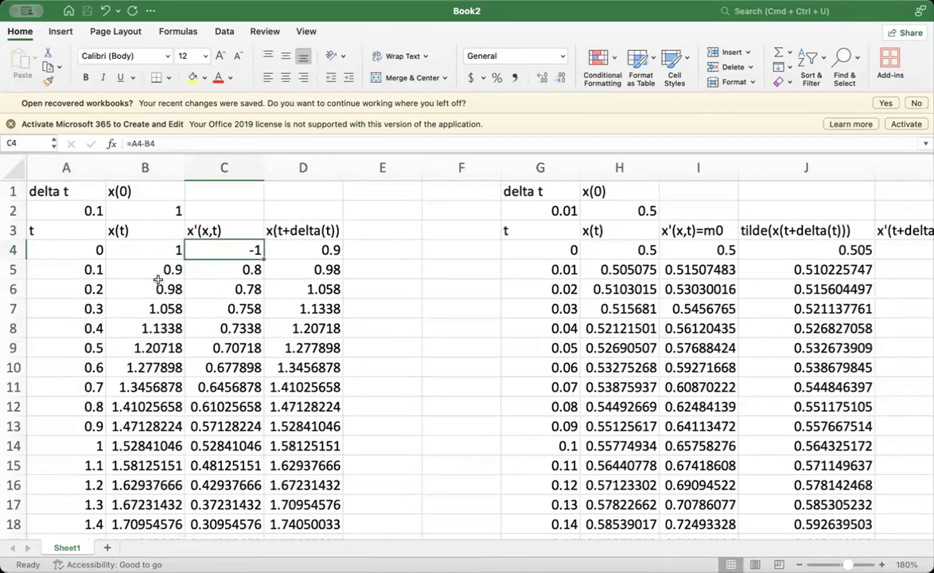
- Return to the Runge-Kutta table, check x(t) at t = 2, and set delta t in O2 to 0.1
scroll(158, 279, "down", 5)
scroll(170, 337, "right", 3)
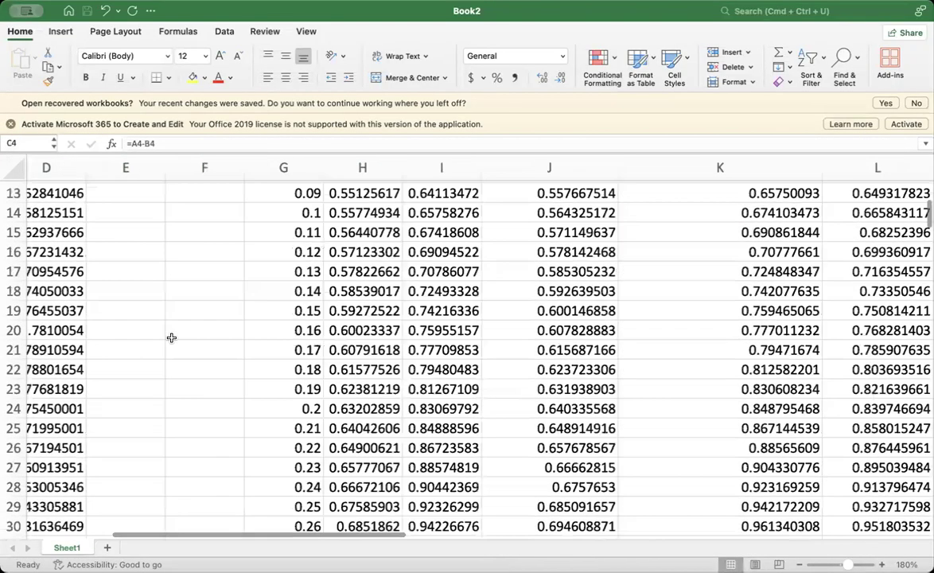
scroll(171, 338, "up", 5)
scroll(171, 337, "right", 5)
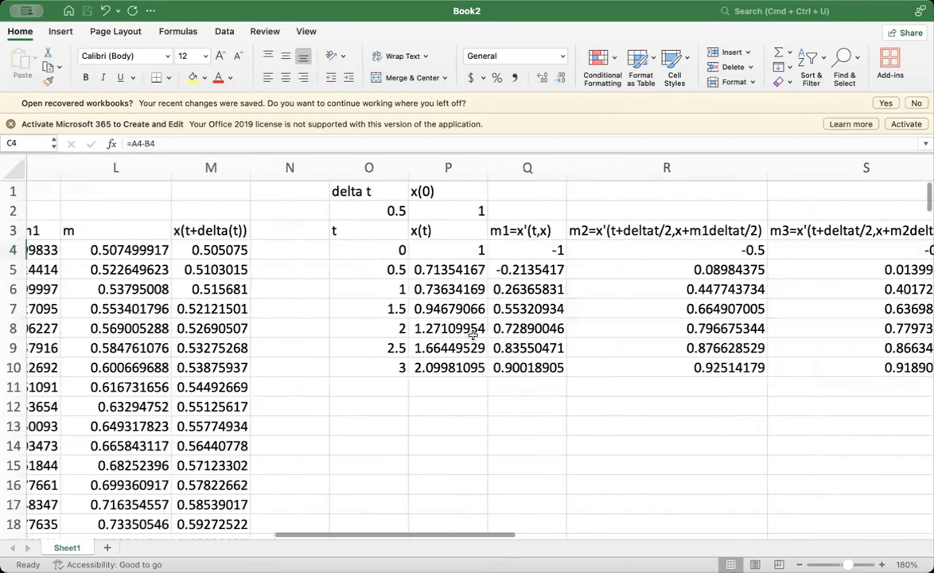
left_click(472, 321)
scroll(472, 320, "up", 1)
scroll(472, 320, "right", 1)
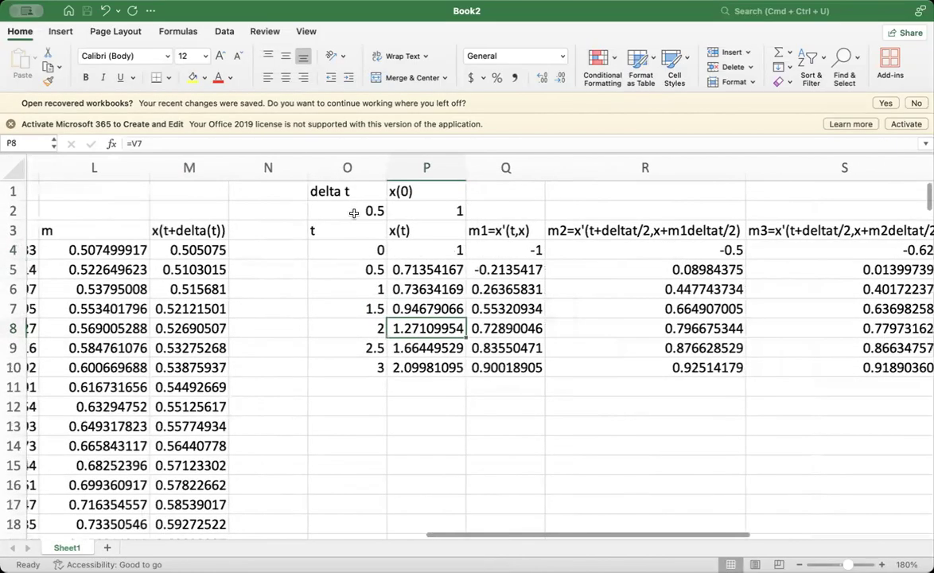
left_click(359, 213)
type("0.1")
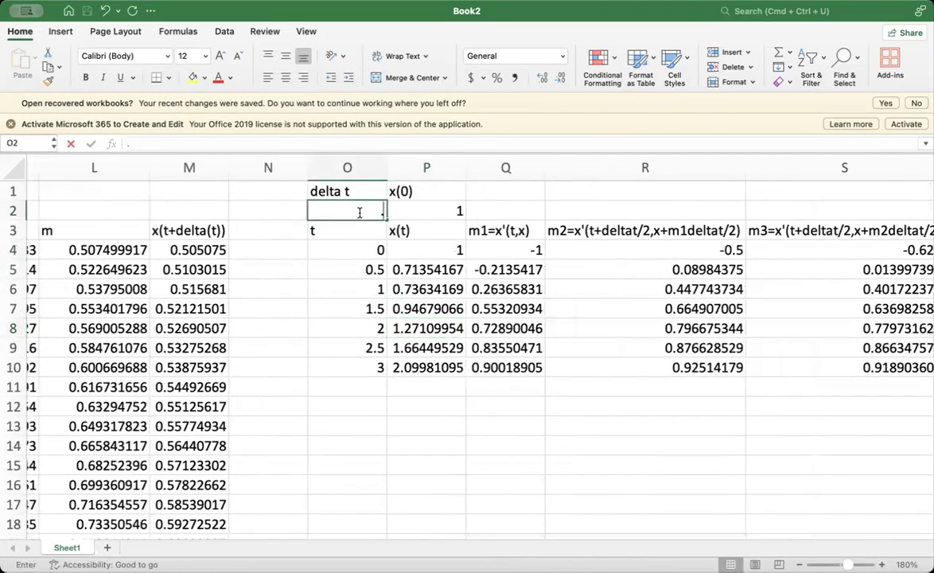
key("Return")
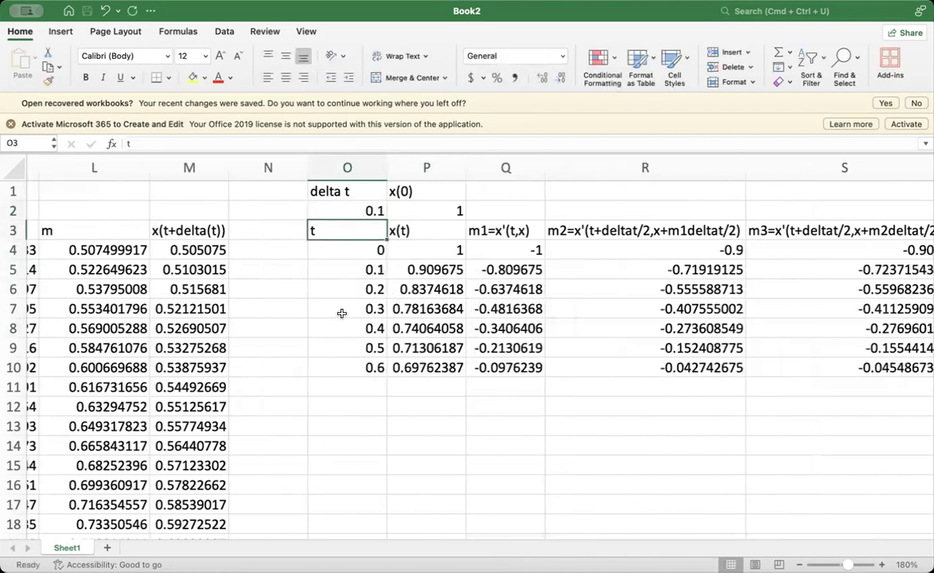
- Extend the Runge-Kutta table by filling row 10, columns O through V, down to row 38
left_click(336, 366)
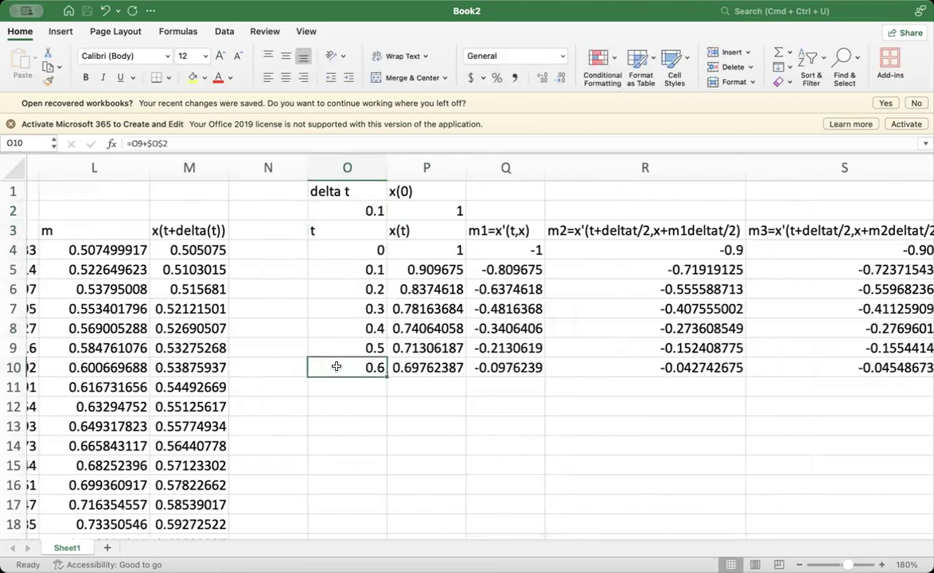
key("shift+Right")
key("shift+Right")
key("shift+Right")
key("shift+Right")
key("shift+Right")
key("shift+Right")
key("shift+Right")
key("shift+Right")
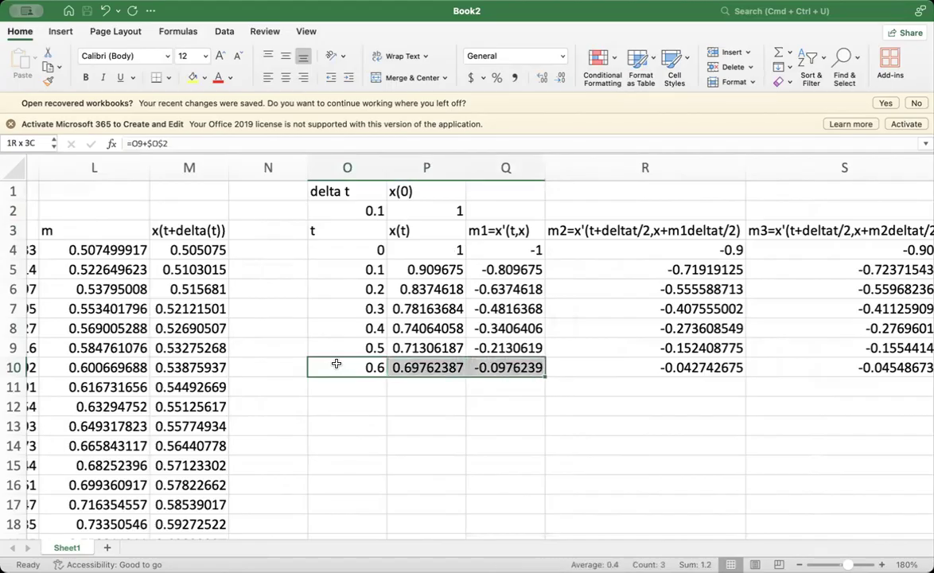
scroll(337, 363, "left", 5)
scroll(477, 451, "right", 5)
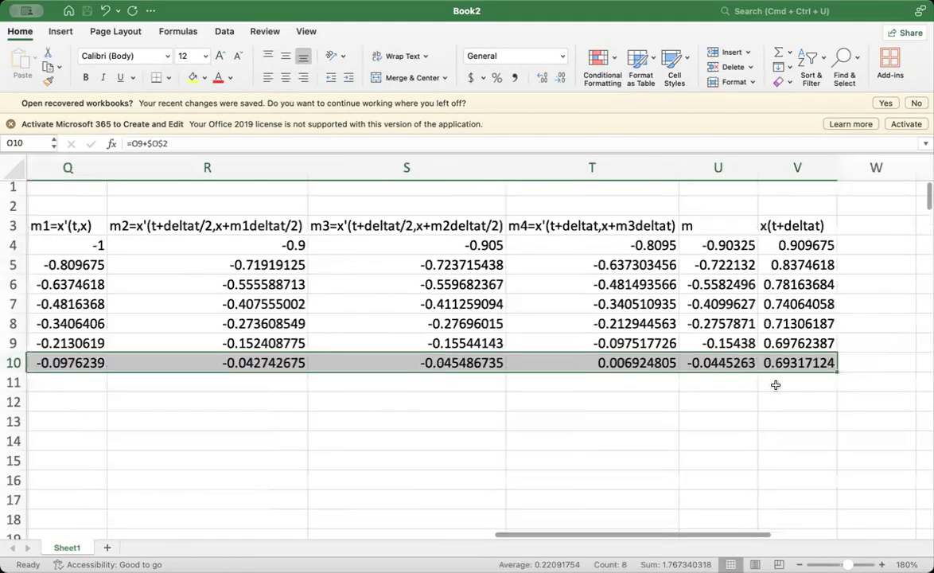
left_click_drag(836, 371, 832, 509)
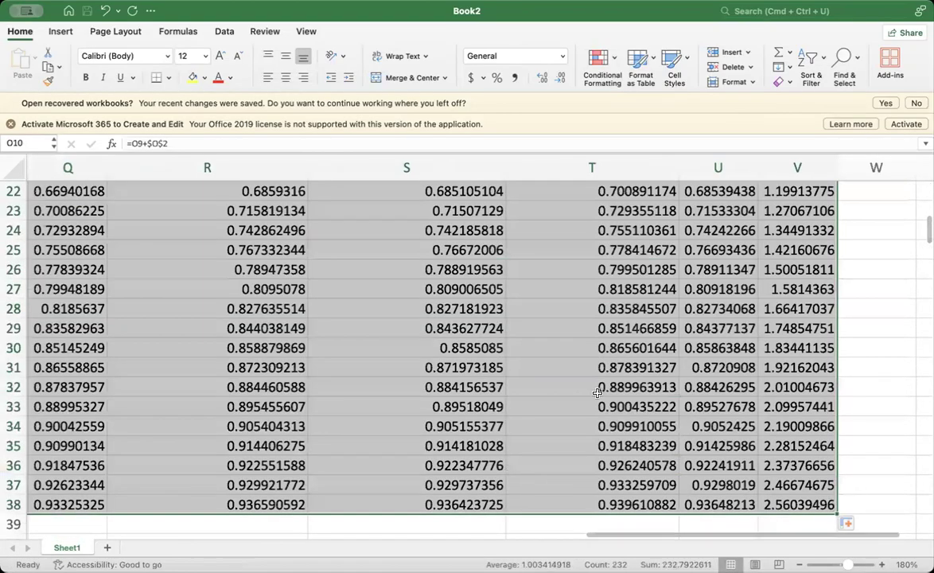
- Locate x(t) at t = 2 in the Runge-Kutta table
scroll(597, 392, "left", 3)
scroll(335, 322, "up", 1)
scroll(335, 322, "left", 1)
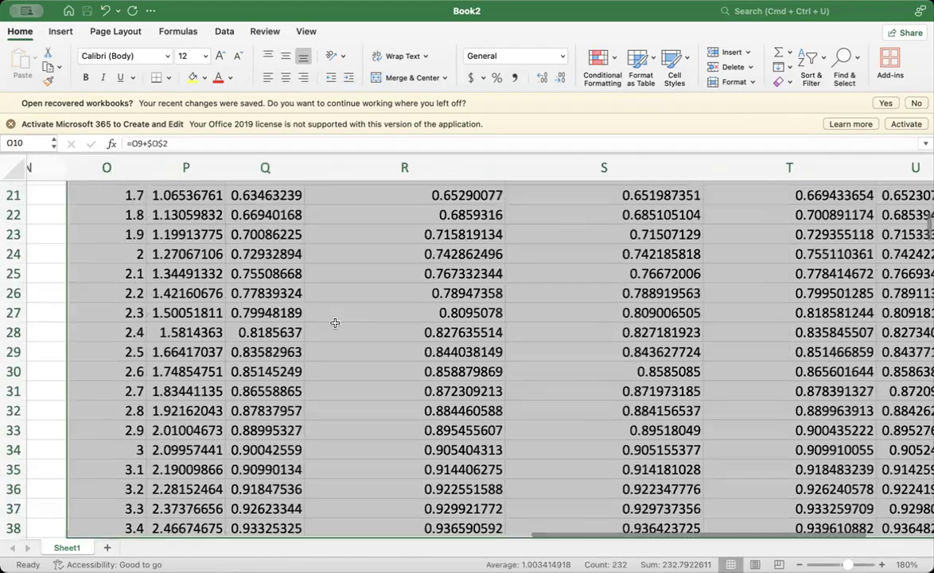
scroll(335, 322, "up", 3)
left_click(191, 326)
scroll(122, 342, "up", 1)
scroll(122, 341, "up", 1)
scroll(122, 342, "left", 1)
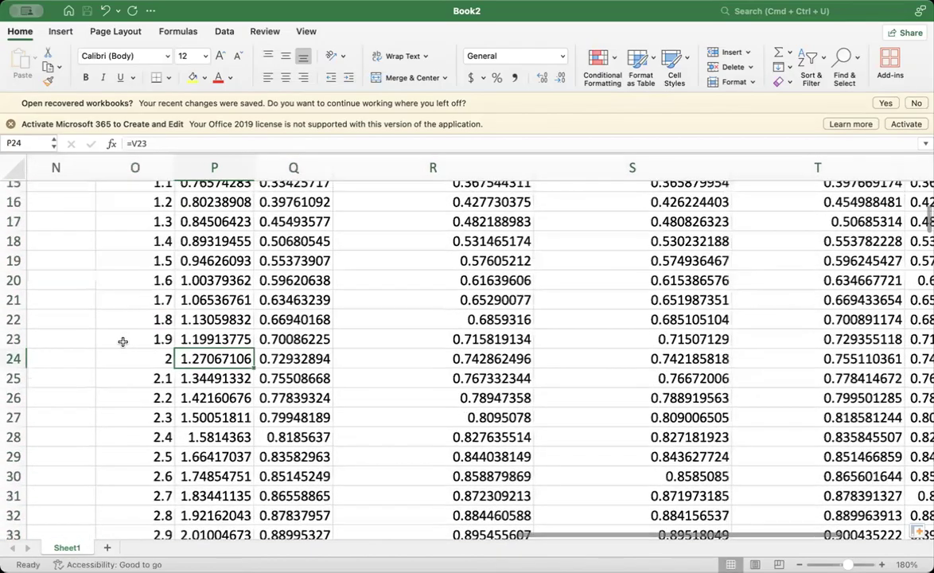
- Return to the first table and set its delta t in A2 to 0.01
scroll(123, 342, "up", 10)
scroll(122, 342, "left", 10)
scroll(84, 205, "down", 1)
scroll(83, 206, "right", 1)
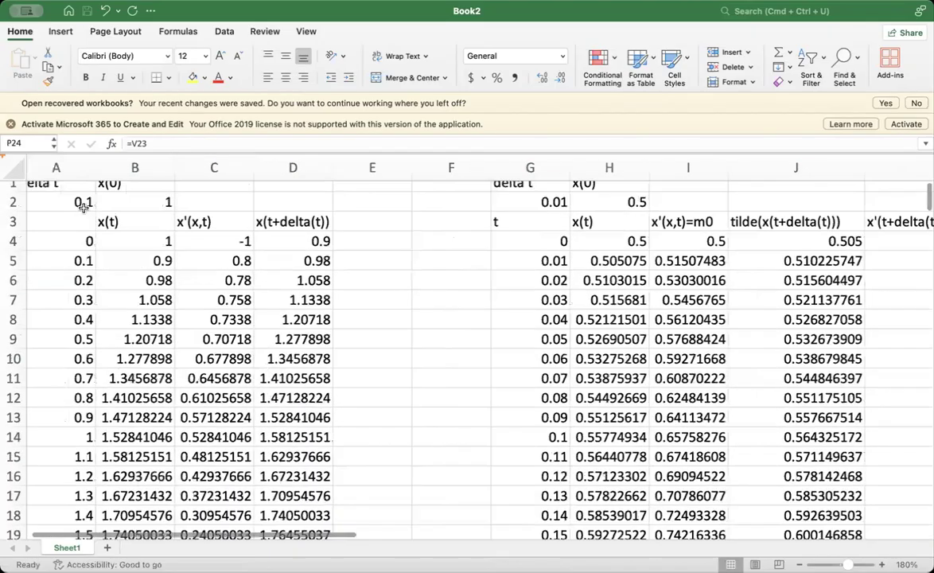
left_click(84, 207)
type(".01")
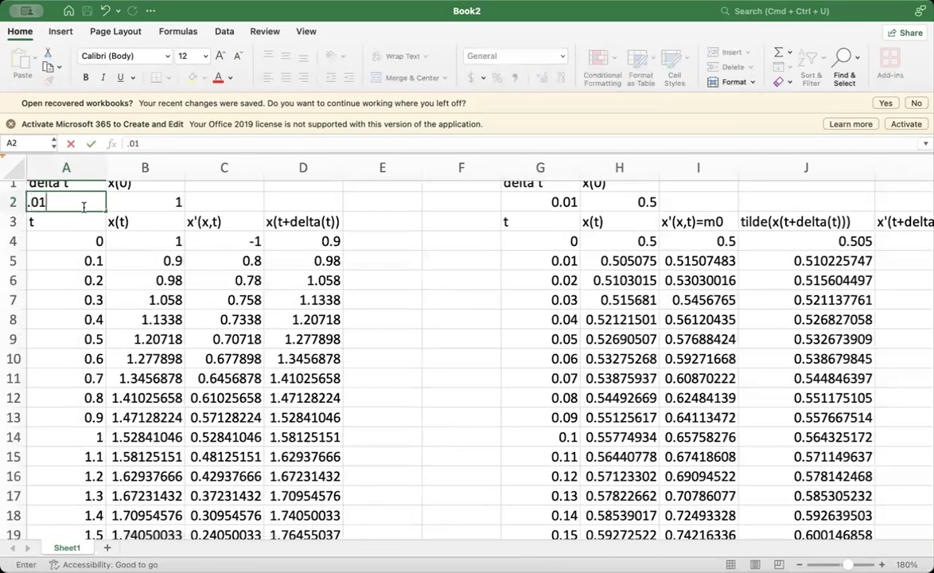
key("Return")
- Locate x(t) at t = 2 in row 204 of the first table
scroll(155, 388, "down", 8)
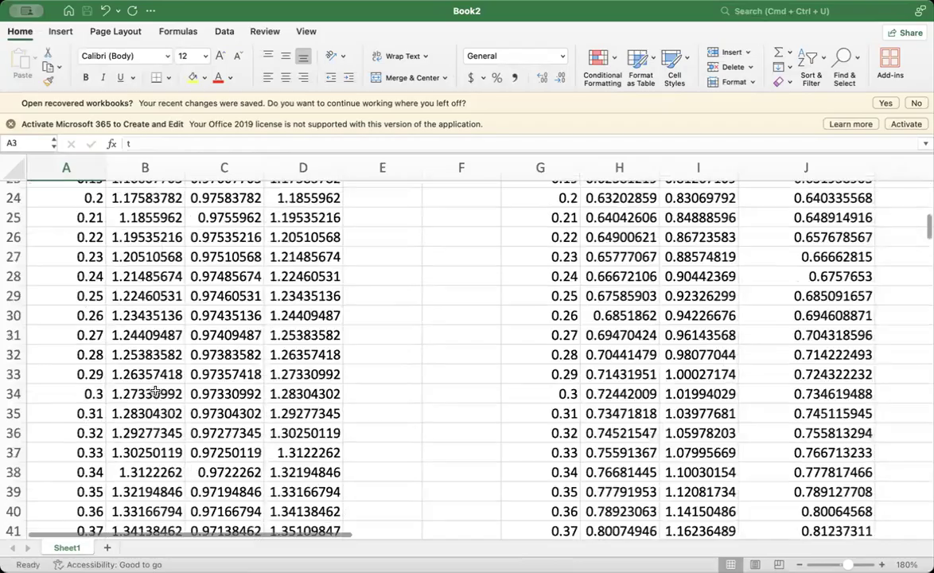
scroll(155, 390, "down", 20)
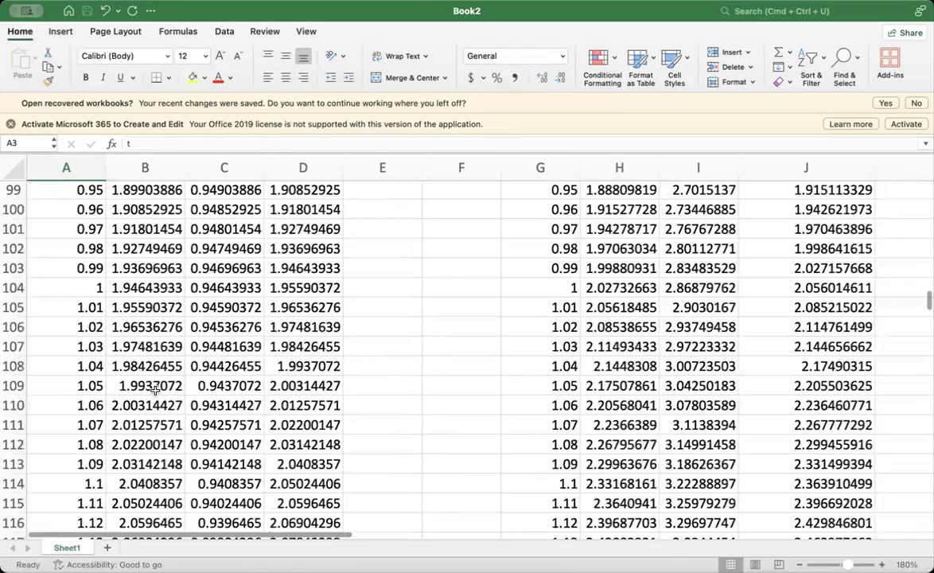
scroll(156, 390, "down", 13)
scroll(155, 390, "down", 13)
scroll(155, 390, "down", 4)
scroll(156, 389, "up", 1)
scroll(155, 389, "down", 2)
left_click(135, 444)
- Examine x(0) in B4 and compare the x'(x,t) formulas in C4, C5 and C6
scroll(136, 444, "up", 7)
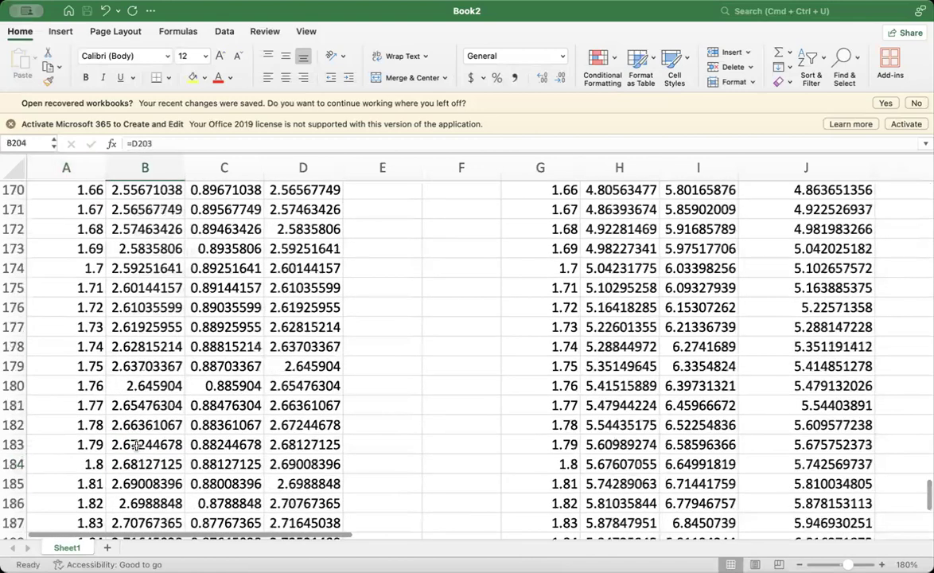
scroll(136, 445, "up", 15)
scroll(135, 445, "up", 15)
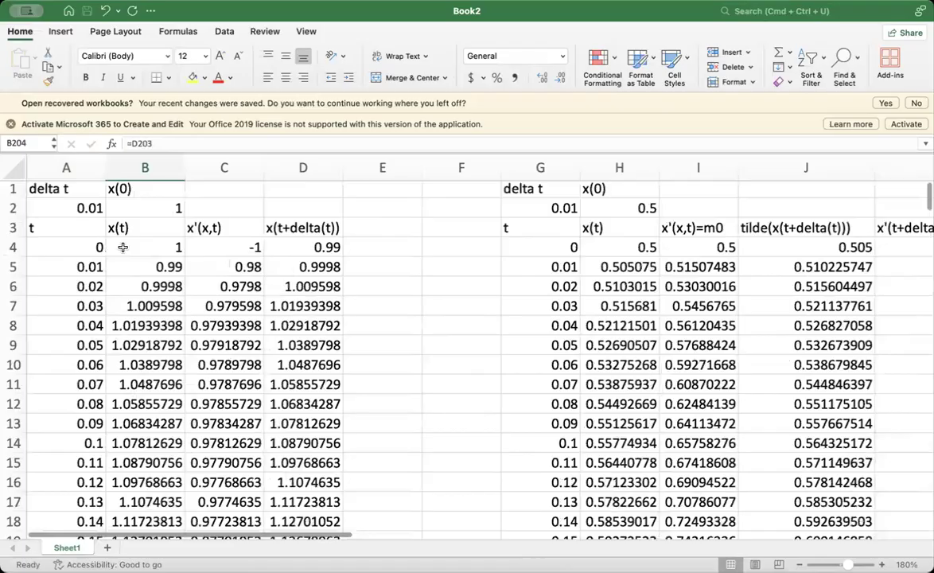
left_click(141, 248)
left_click(242, 248)
left_click(248, 267)
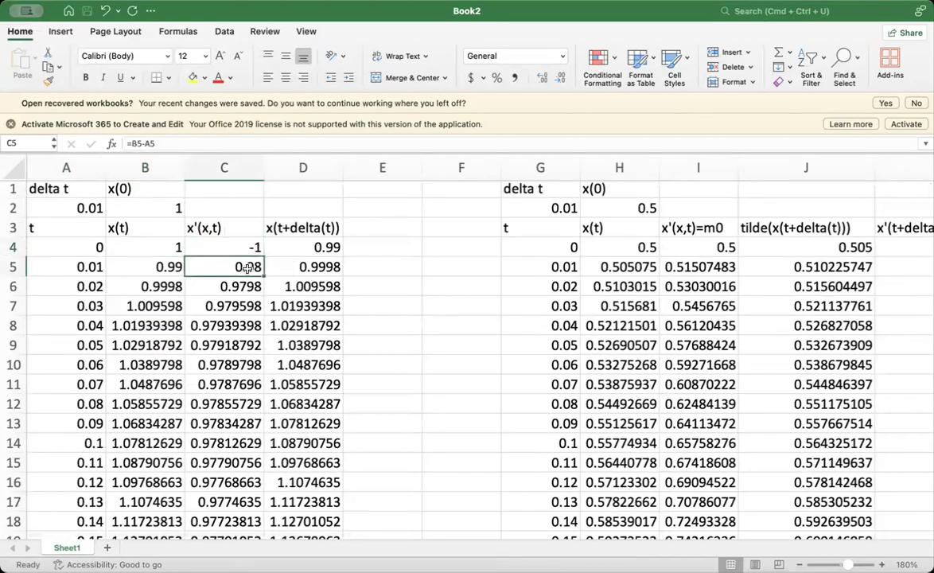
left_click(241, 283)
left_click(241, 268)
left_click(239, 251)
- Change the x'(x,t) formula in C5 to =A5-B5
double_click(236, 271)
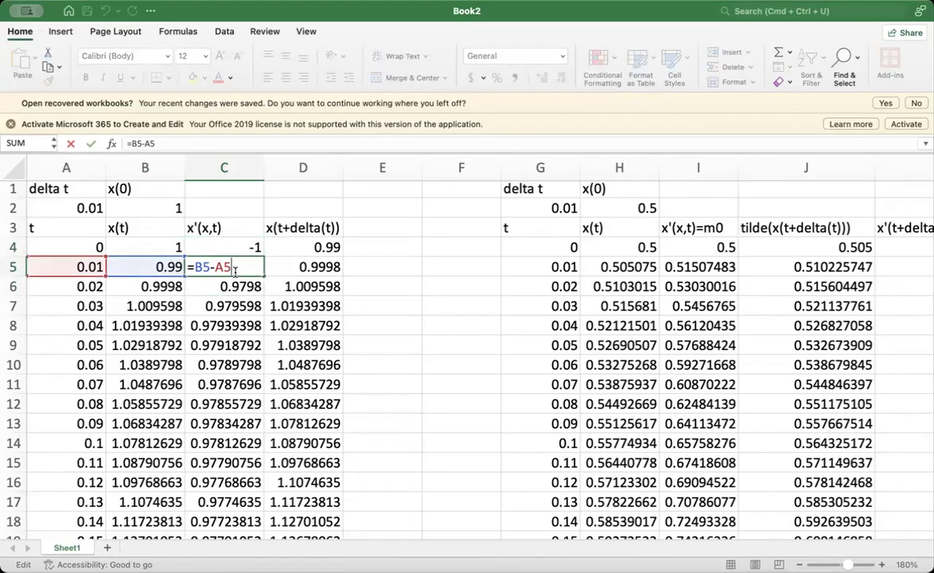
key("BackSpace")
key("BackSpace")
key("BackSpace")
key("BackSpace")
key("BackSpace")
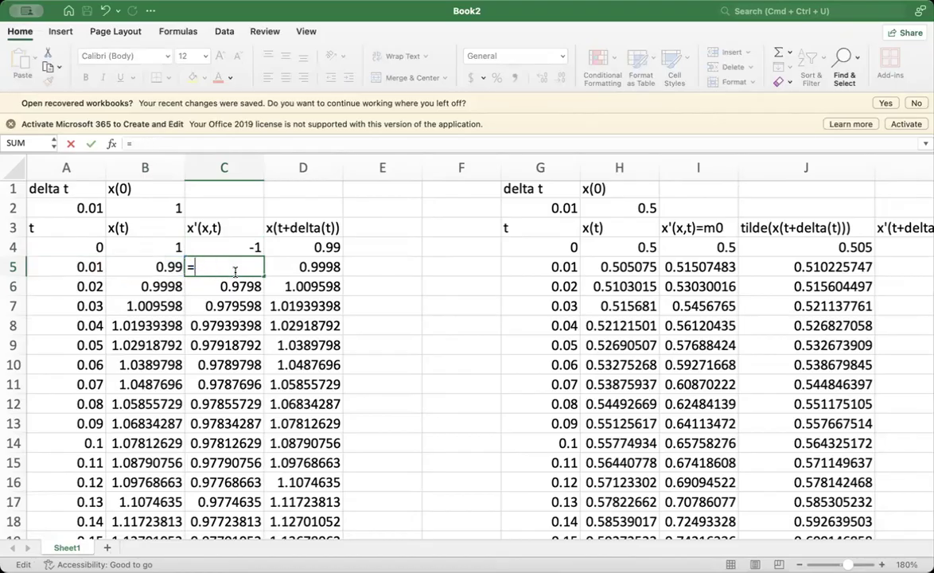
left_click(77, 267)
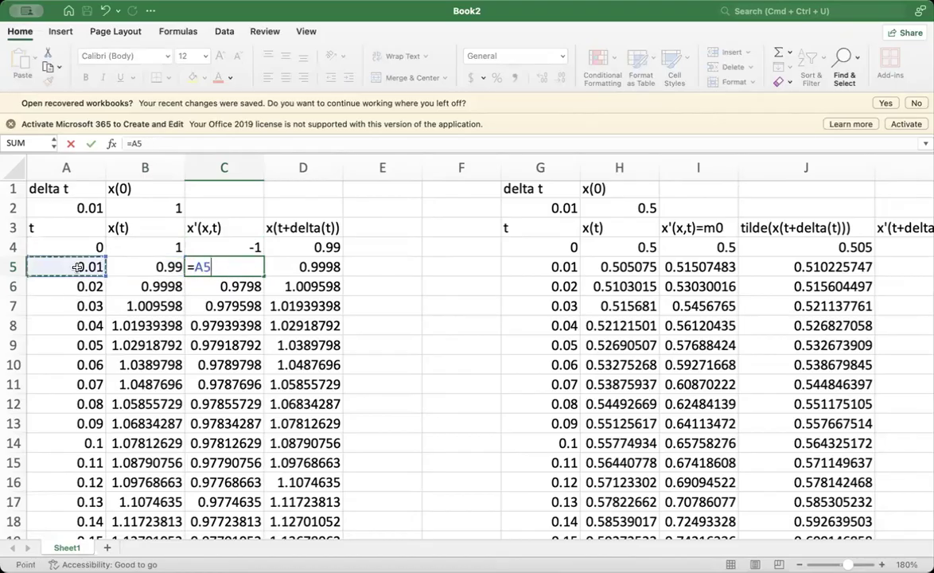
type("-")
left_click(121, 269)
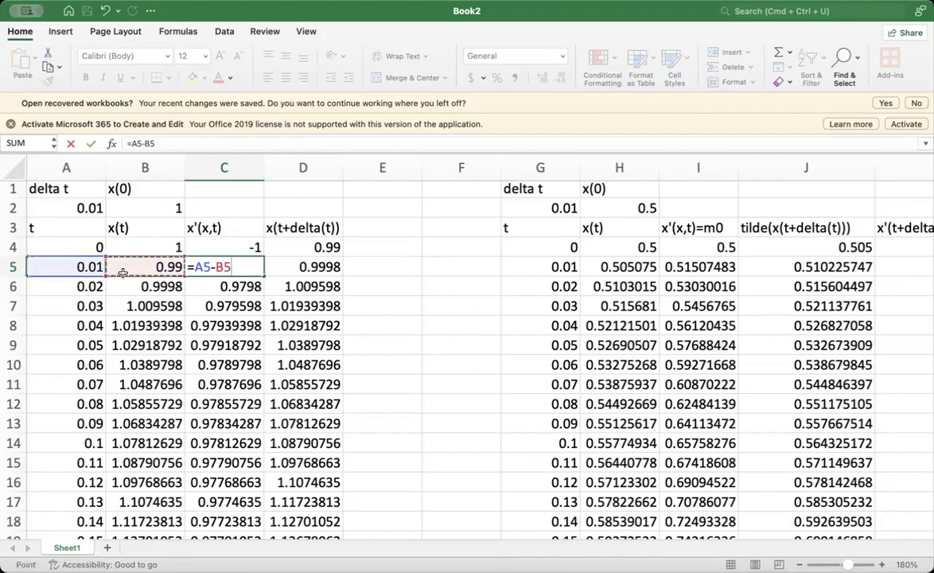
key("Return")
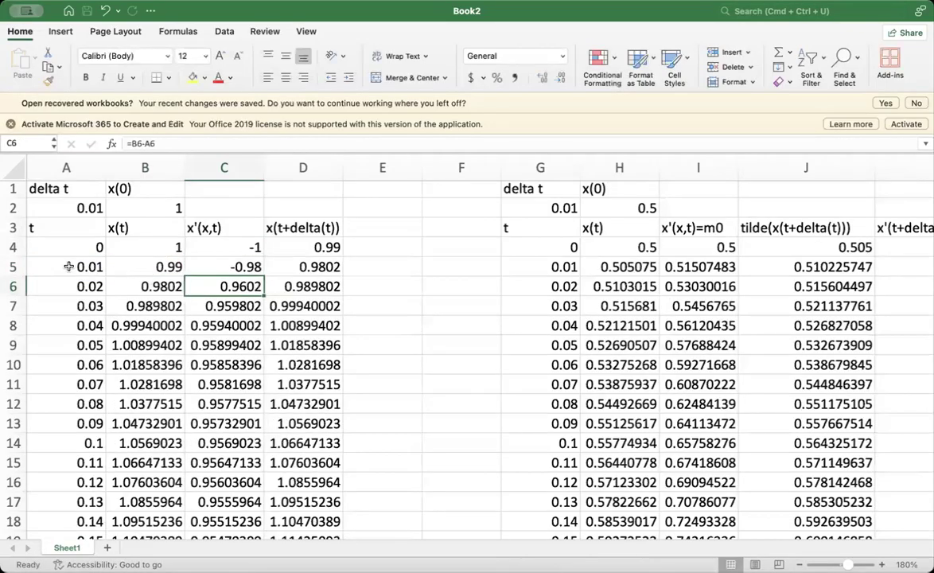
- Refill A5 through D5 down to row 214 and check x(t) at t = 2 in B204
left_click(47, 265)
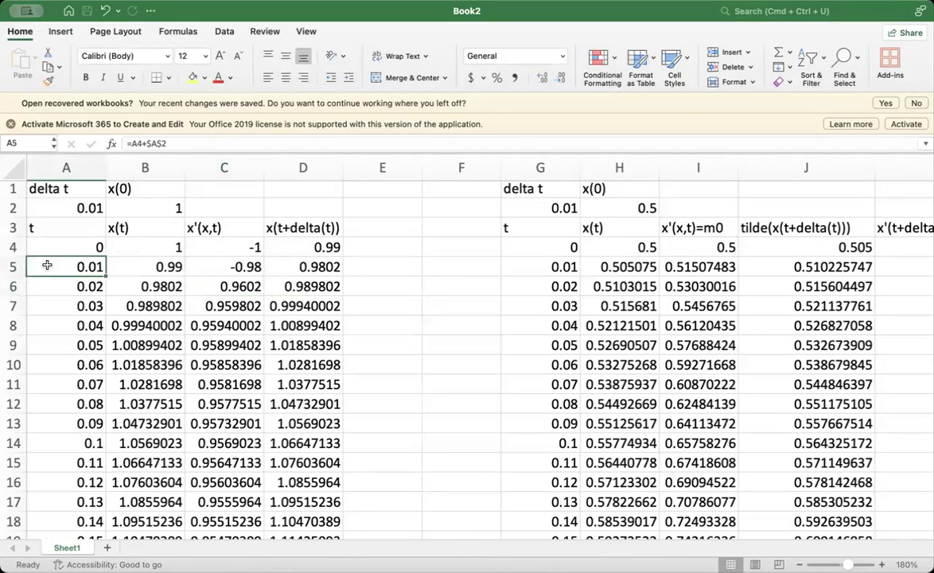
key("shift+Right")
key("shift+Right")
key("shift+Right")
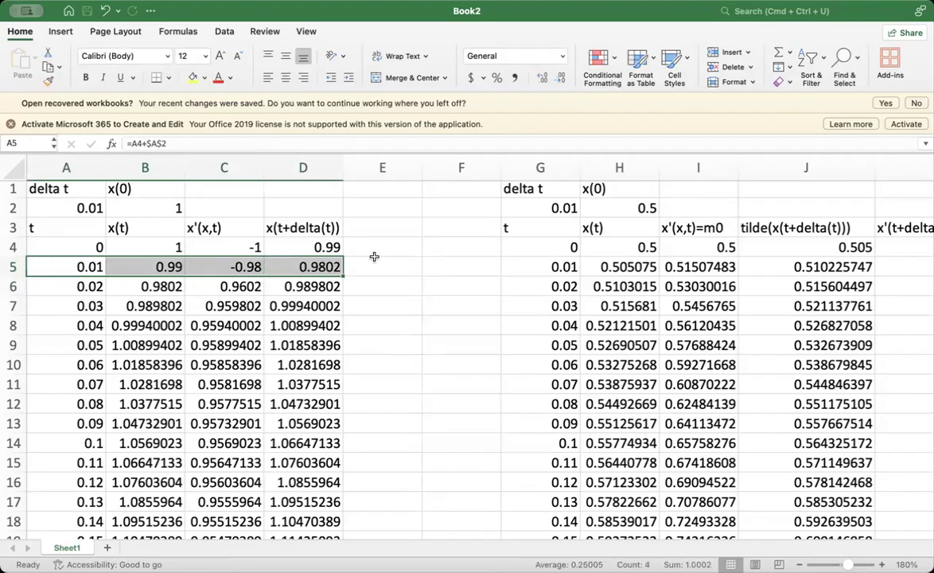
left_click_drag(343, 276, 383, 479)
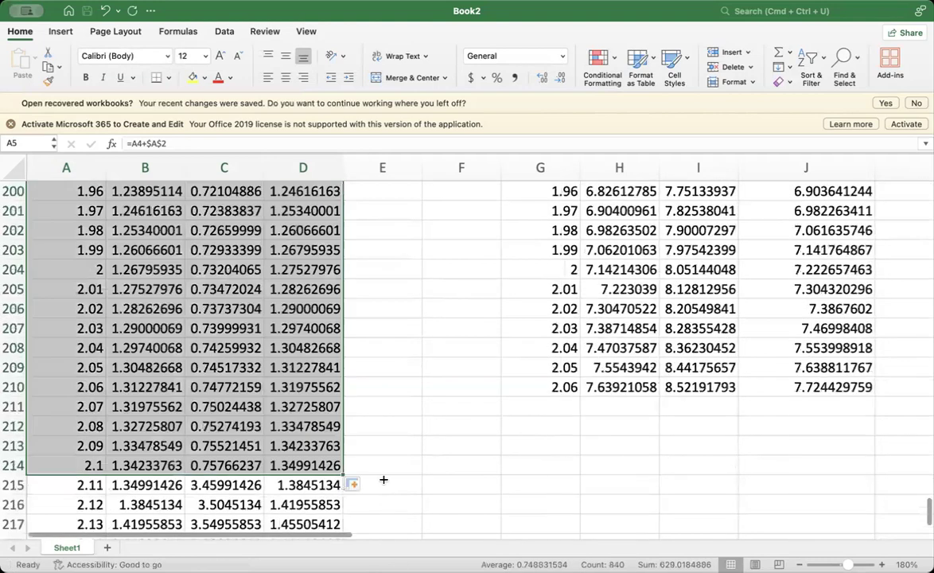
left_click(384, 349)
left_click(163, 268)
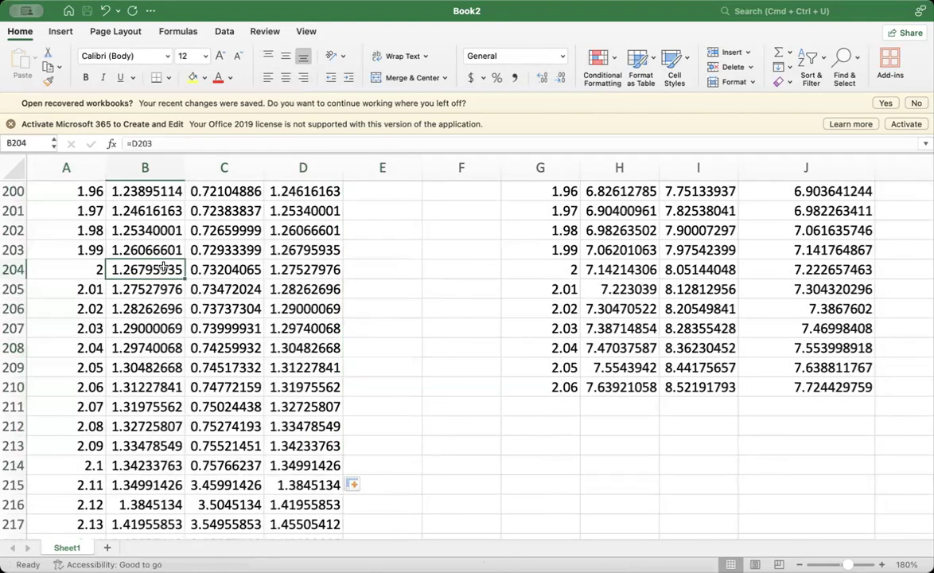
- Set the first table's delta t in A2 to 0.1 and check x(t) at t = 2 in B24
scroll(163, 268, "up", 20)
scroll(163, 268, "up", 20)
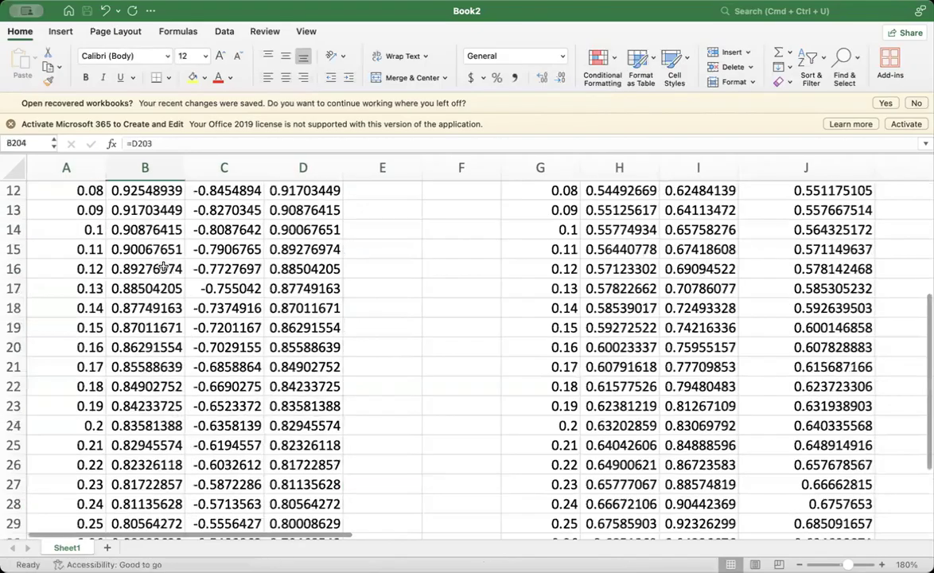
left_click(93, 212)
double_click(93, 212)
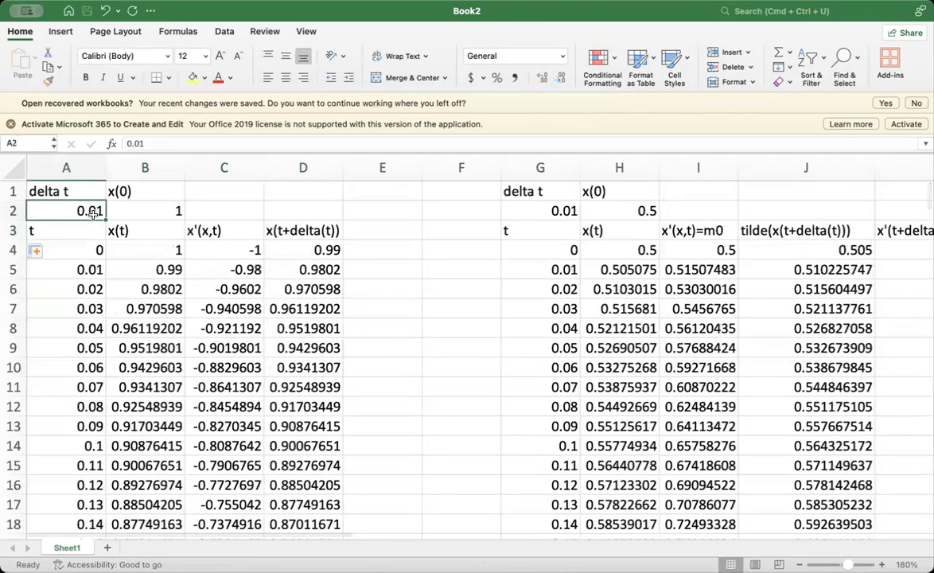
key("BackSpace")
key("Return")
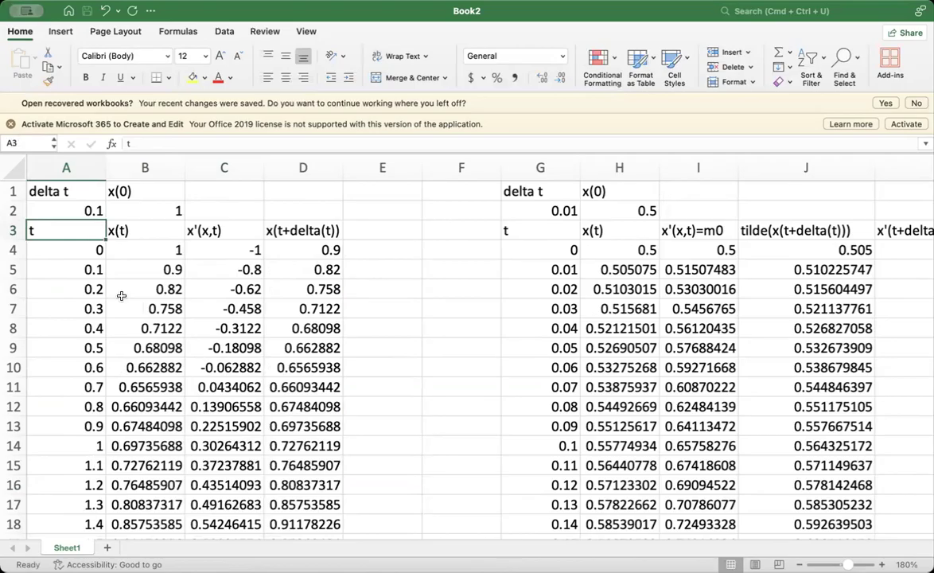
scroll(129, 340, "down", 8)
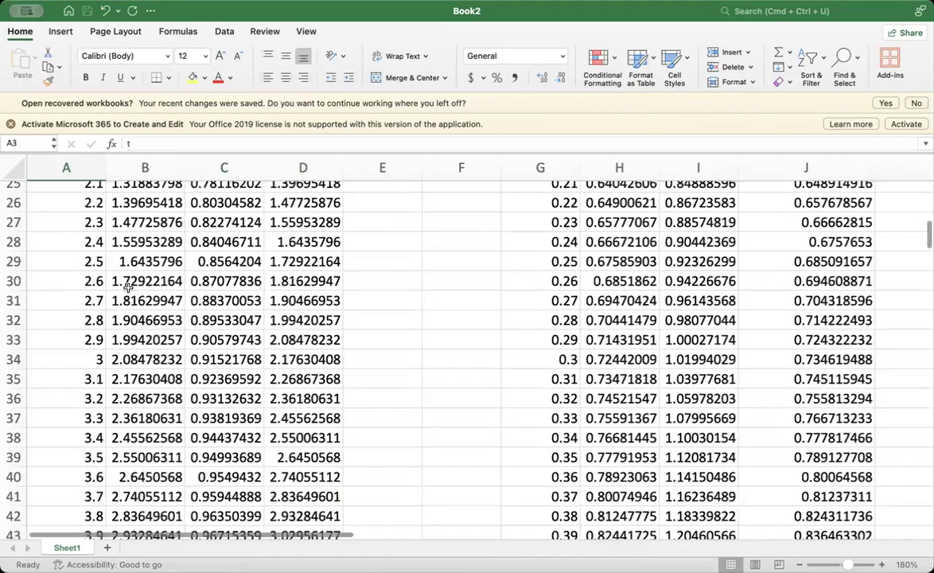
scroll(127, 288, "up", 2)
left_click(143, 218)
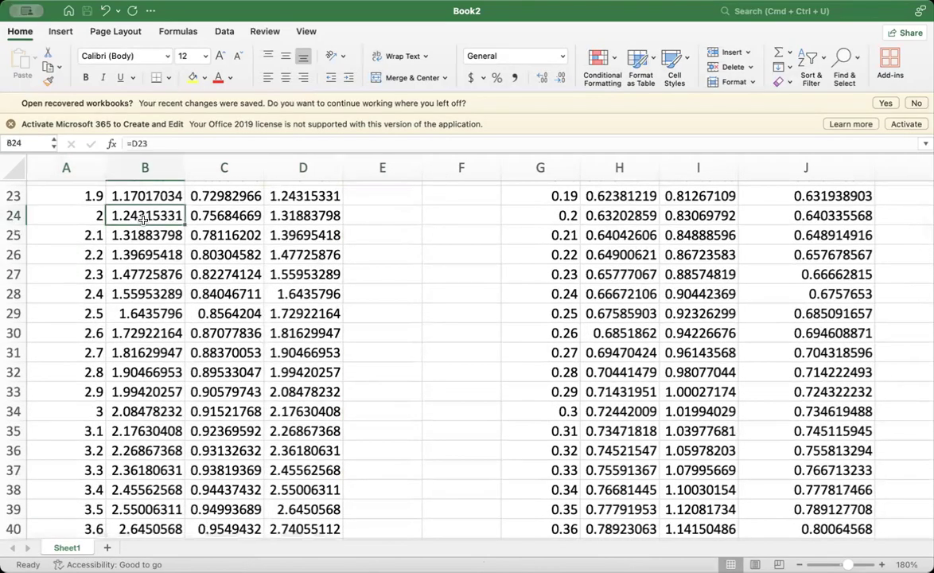
scroll(143, 218, "up", 7)
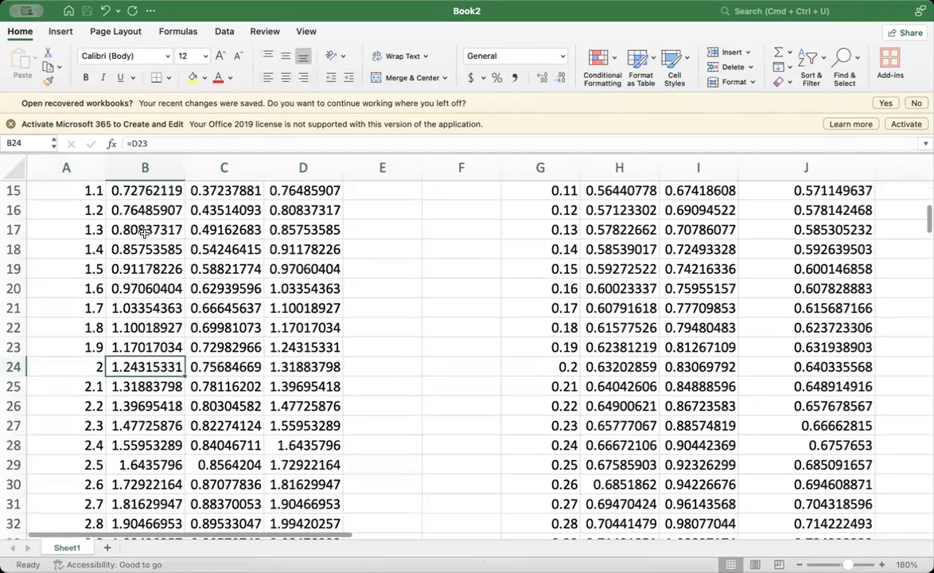
- Set delta t in A2 back to 0.01 and check x(t) at t = 2 in B204
left_click(93, 210)
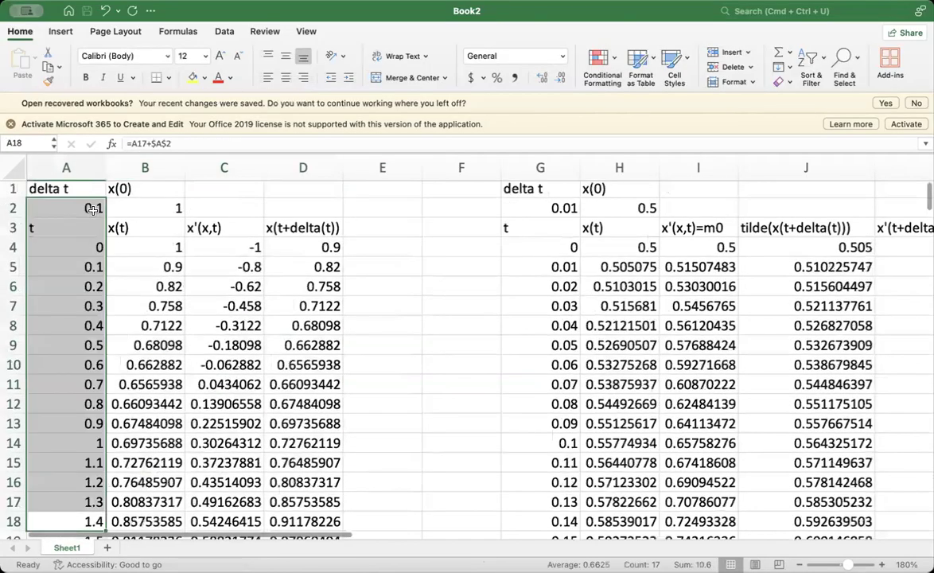
left_click(202, 304)
left_click(91, 206)
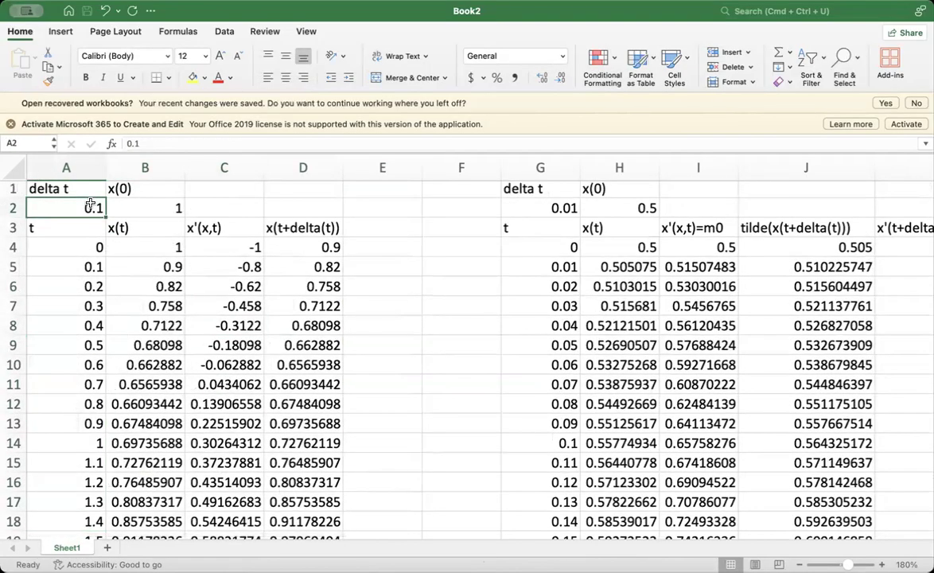
type(".0")
key("Return")
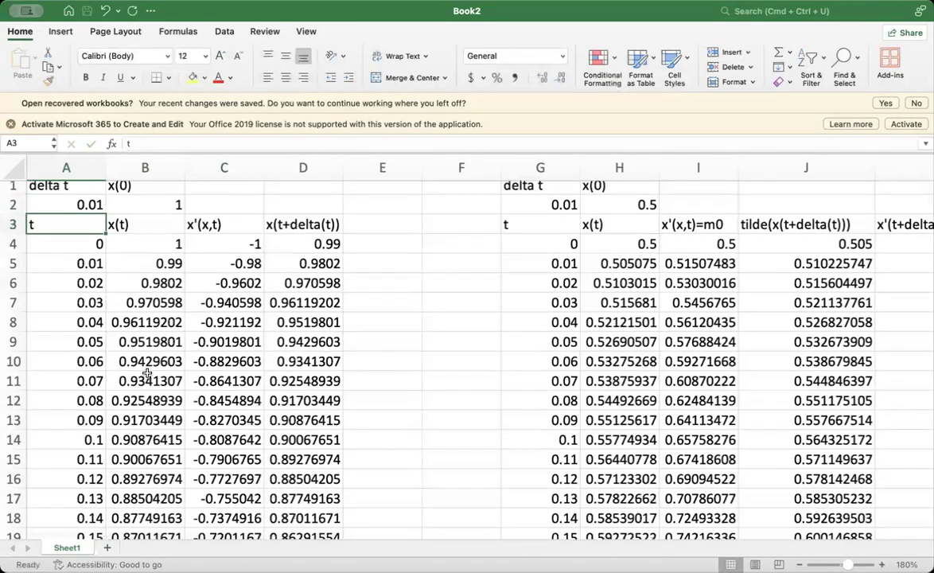
scroll(147, 373, "down", 15)
scroll(147, 373, "down", 20)
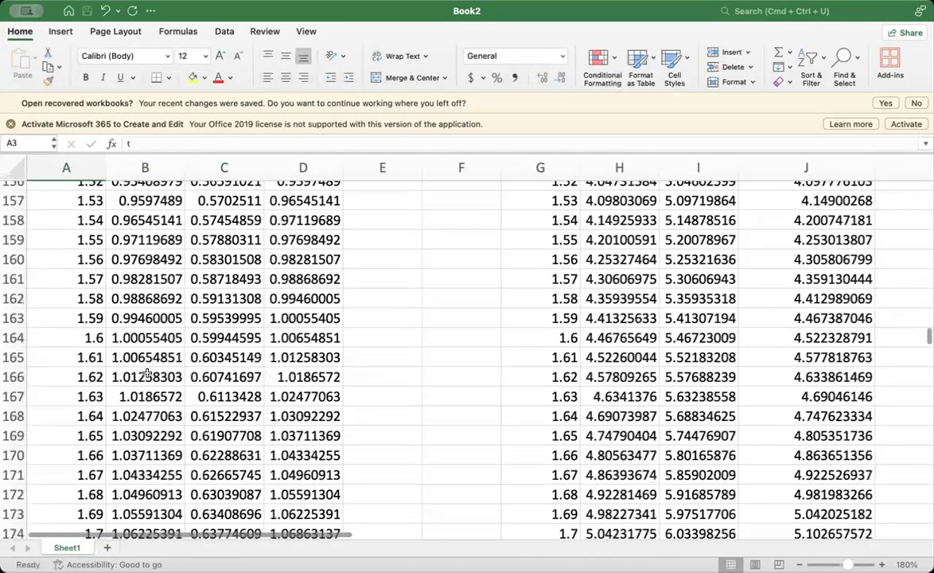
scroll(147, 373, "down", 10)
scroll(134, 368, "down", 2)
left_click(137, 393)
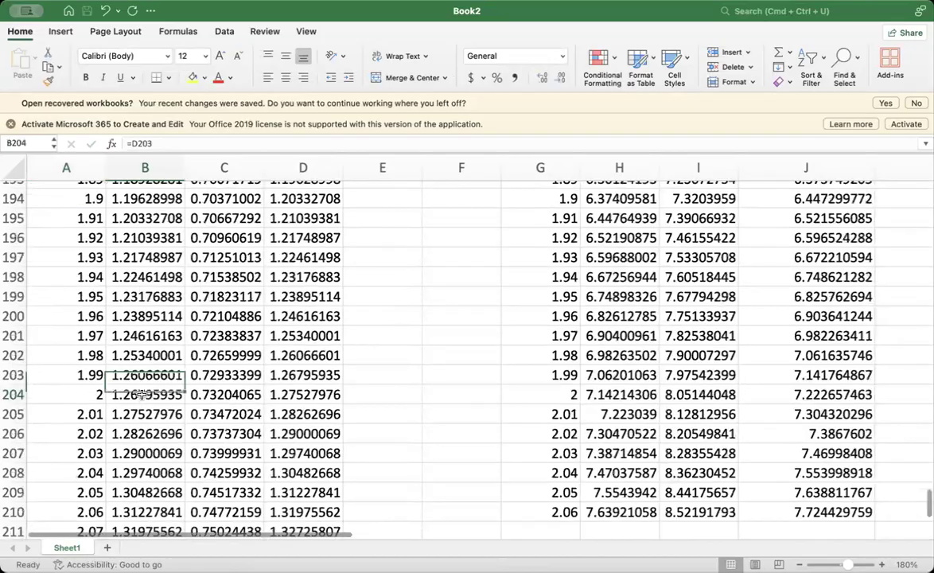
- Set the Runge-Kutta table's delta t in O2 to 0.5 and check x(t) at t = 2 in P8
scroll(365, 415, "right", 10)
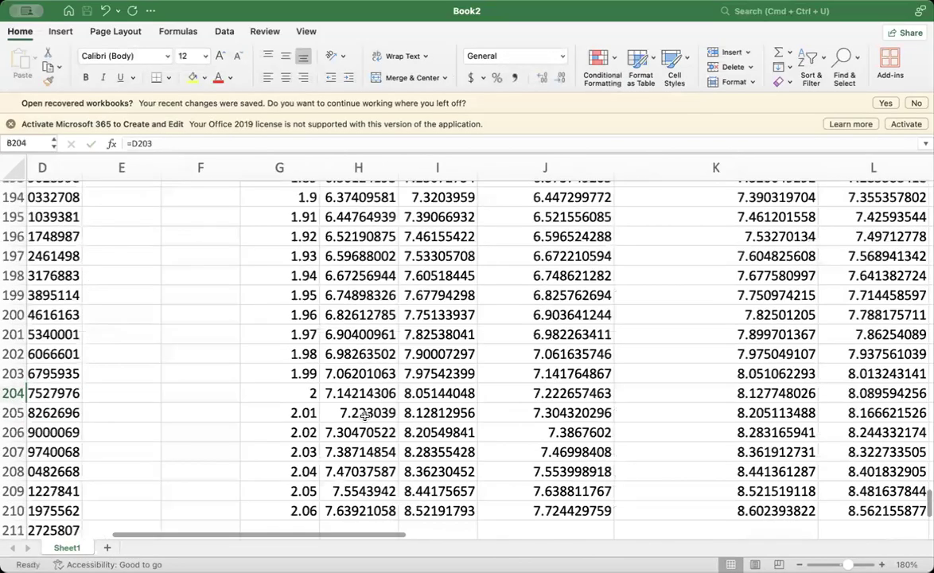
scroll(364, 415, "up", 8)
scroll(364, 416, "right", 8)
scroll(364, 416, "up", 20)
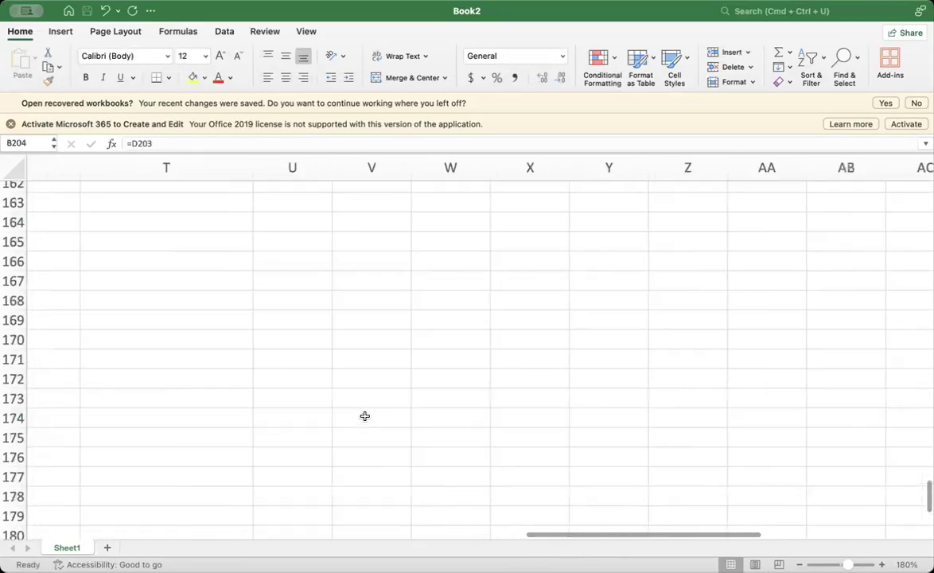
scroll(364, 416, "left", 5)
scroll(364, 416, "up", 5)
scroll(364, 416, "left", 4)
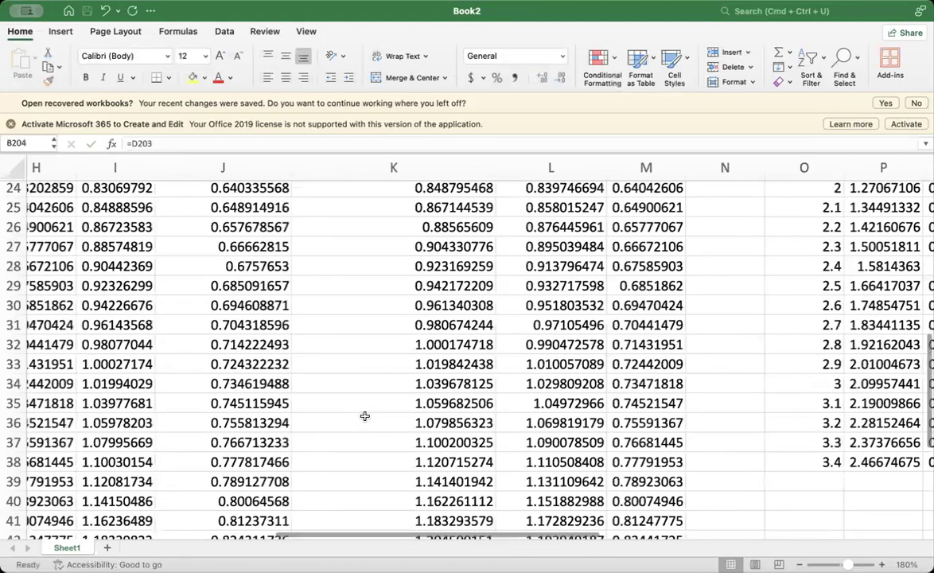
scroll(364, 416, "up", 3)
scroll(364, 415, "right", 3)
scroll(364, 416, "up", 6)
scroll(364, 416, "right", 2)
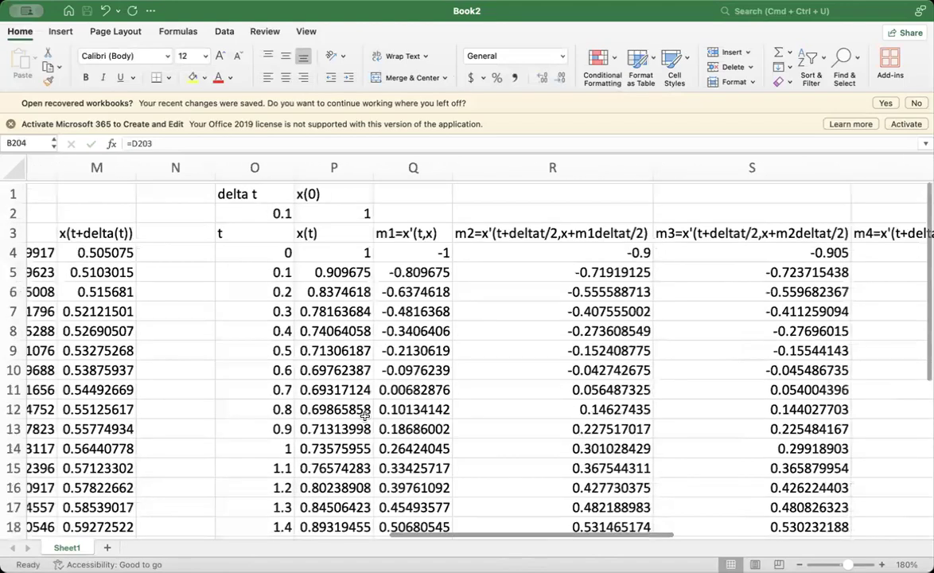
scroll(364, 413, "down", 2)
scroll(365, 413, "right", 1)
scroll(278, 323, "up", 1)
left_click(253, 193)
type(".5")
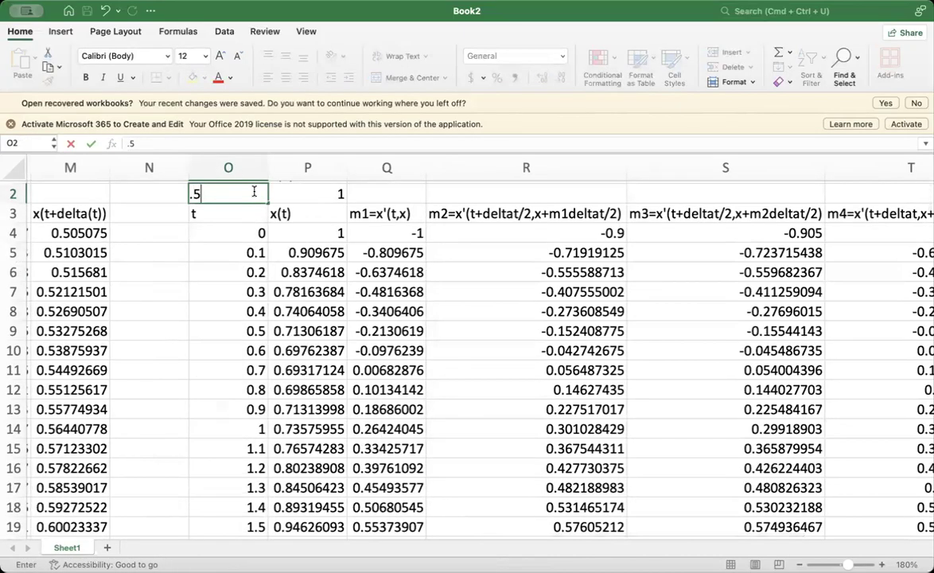
key("Return")
scroll(317, 402, "down", 2)
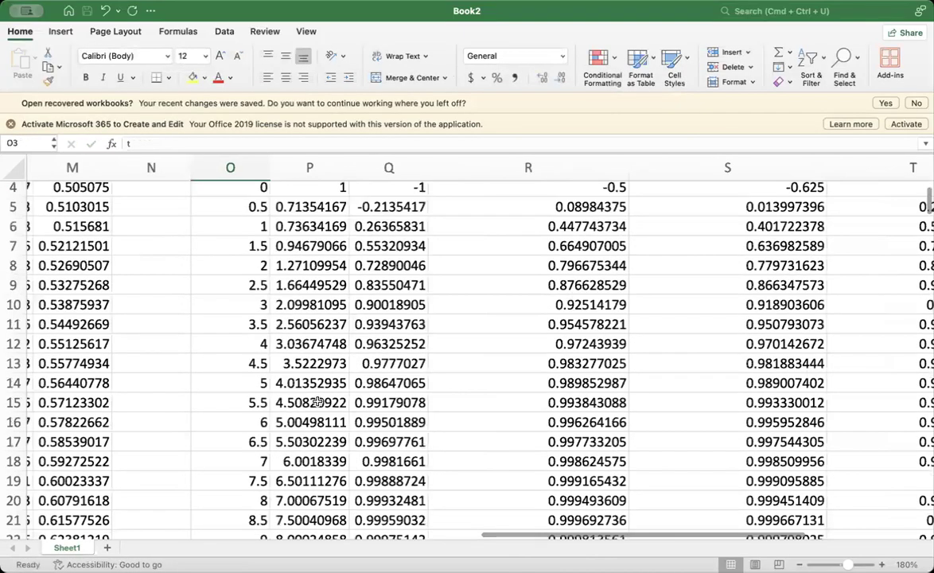
- Review the Runge-Kutta slope columns m1 through m4 and inspect the m and x(t+deltat) formulas in U4 and V4
scroll(316, 401, "up", 2)
scroll(317, 402, "right", 1)
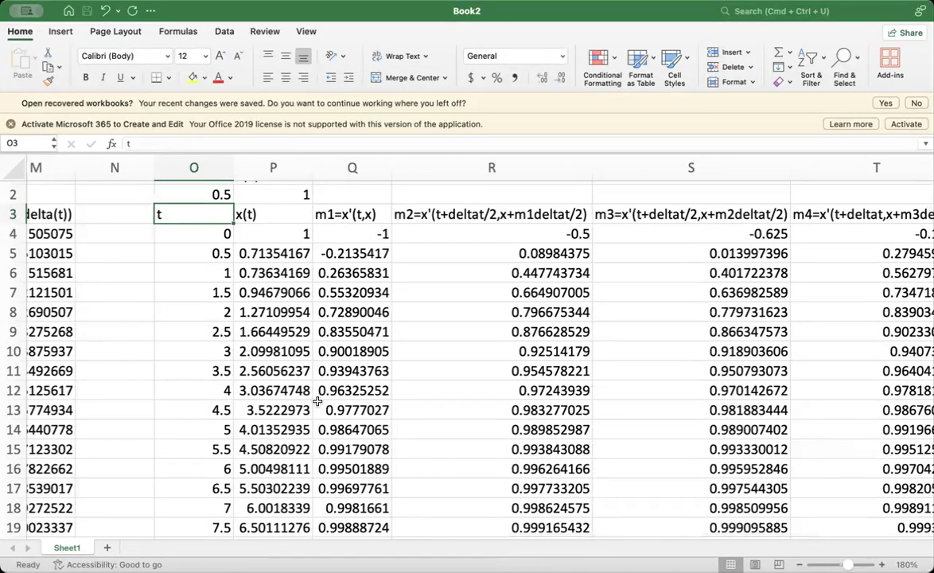
scroll(317, 402, "right", 1)
scroll(317, 402, "right", 3)
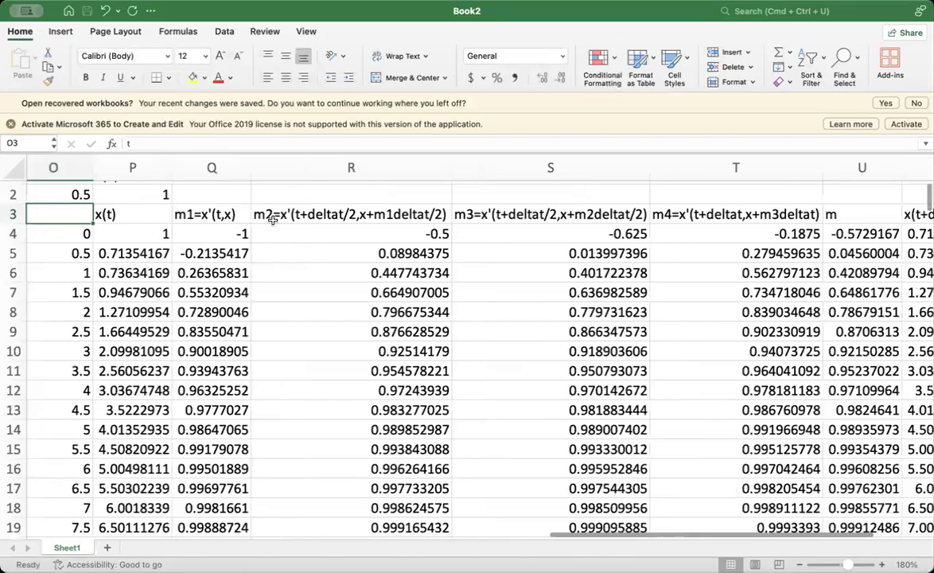
scroll(273, 220, "right", 3)
scroll(273, 220, "up", 1)
scroll(273, 220, "right", 2)
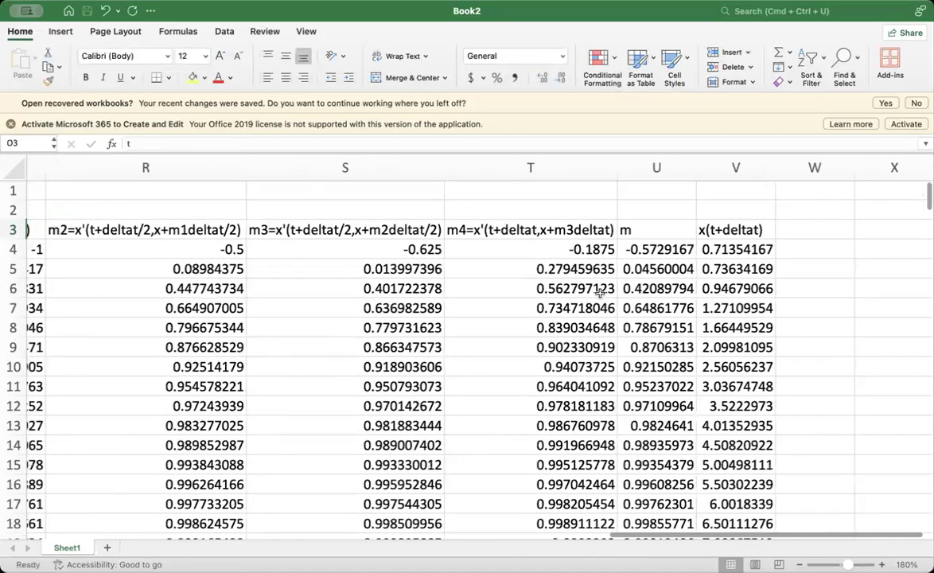
left_click(643, 249)
key("Right")
- Look through the Runge-Kutta table's t and x(t) values down to row 38 and return to its header rows
scroll(381, 316, "left", 3)
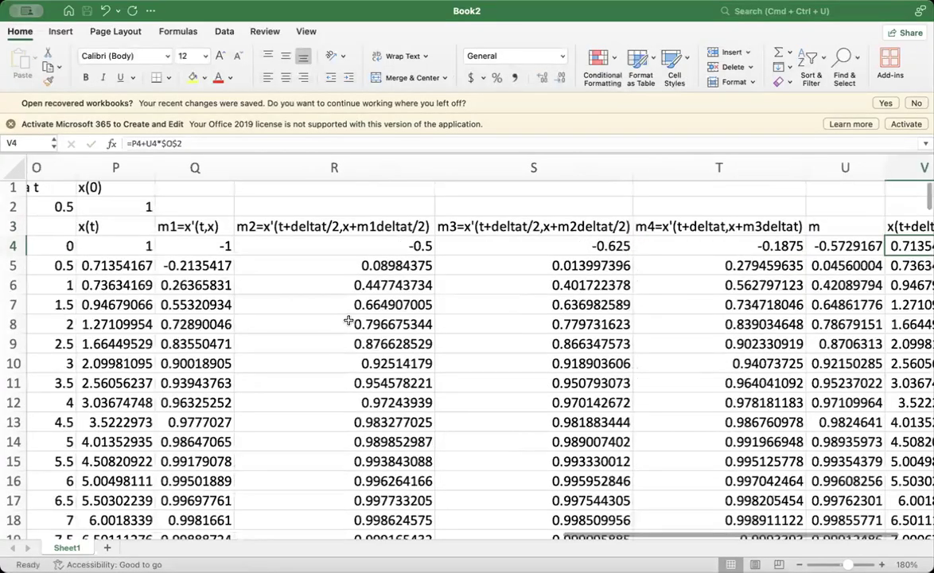
scroll(399, 358, "left", 3)
scroll(399, 358, "down", 5)
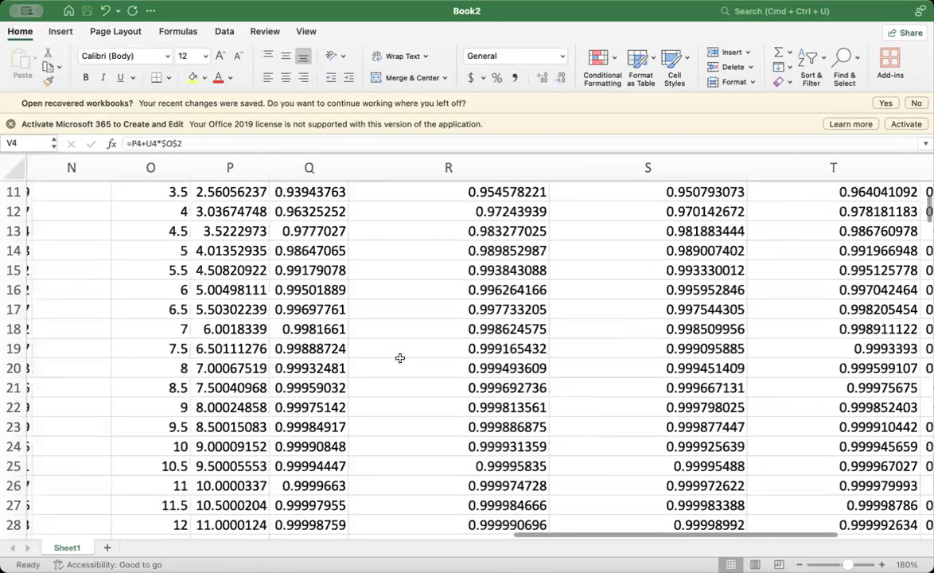
scroll(399, 357, "down", 5)
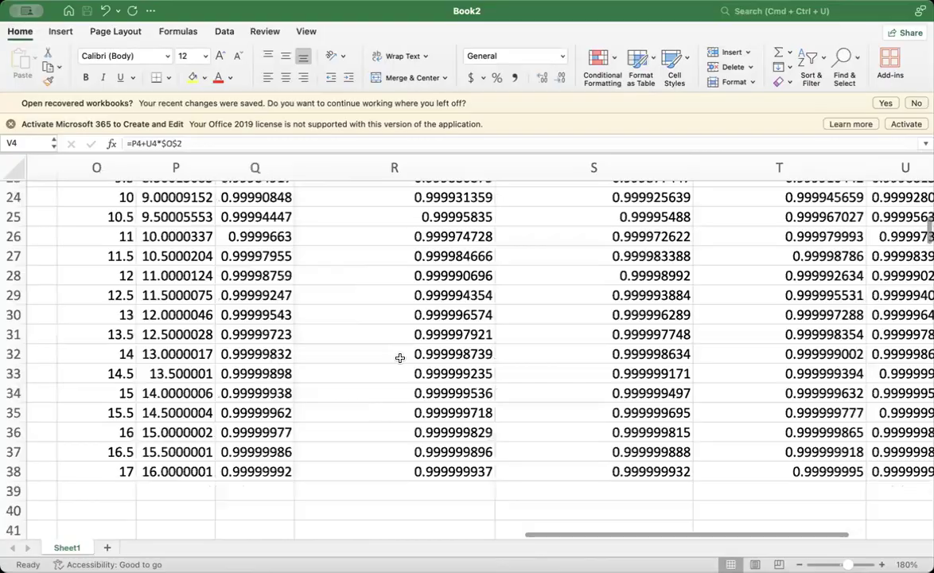
scroll(400, 358, "up", 5)
scroll(399, 358, "down", 1)
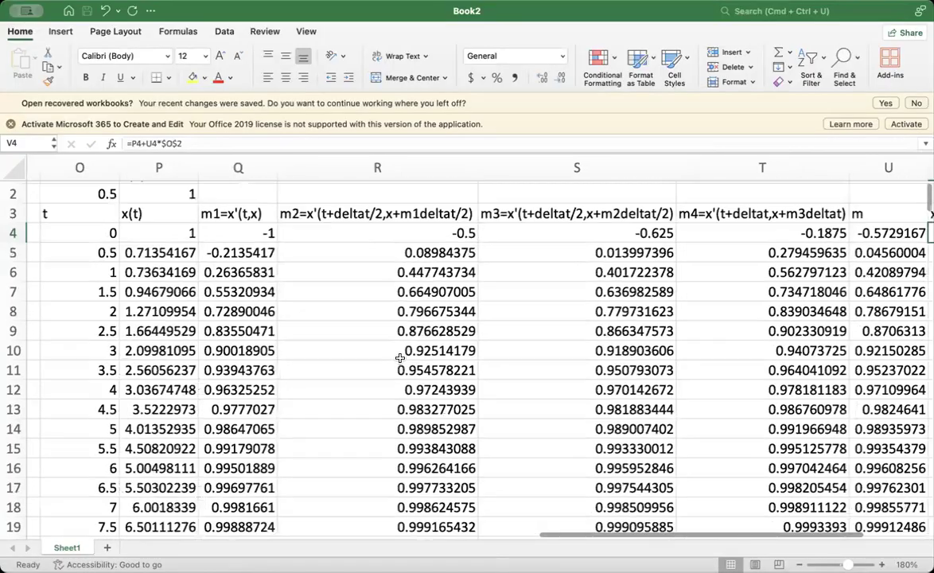
scroll(399, 357, "up", 1)
scroll(400, 358, "right", 1)
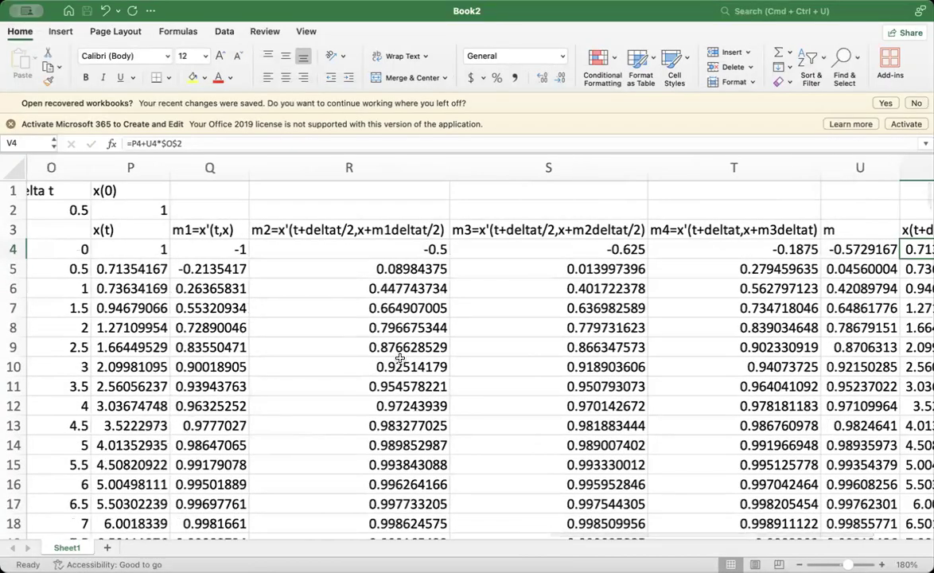